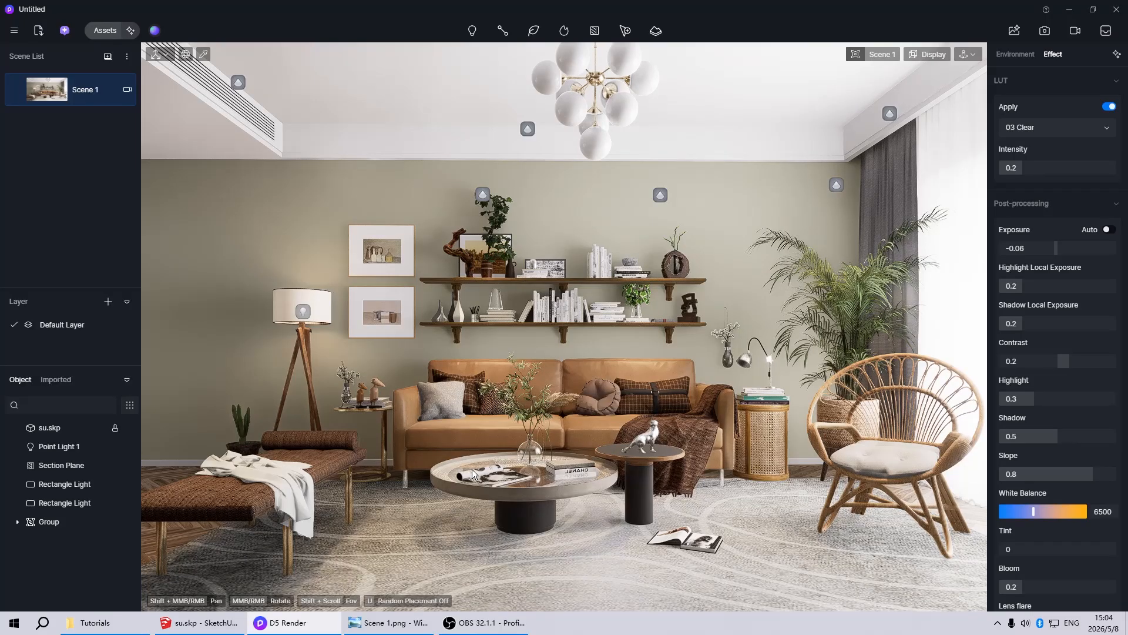
Examine the two rectangle lights by the curtained window and their Inspector settings, and return to Scene 1
scroll(473, 473, "down", 15)
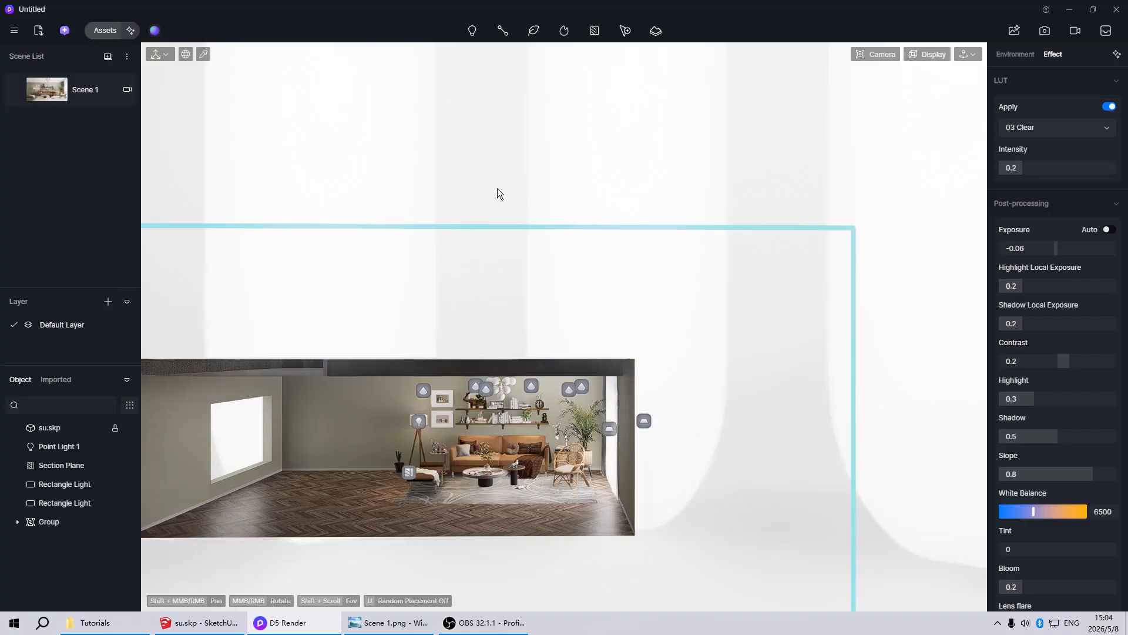
scroll(548, 495, "up", 5)
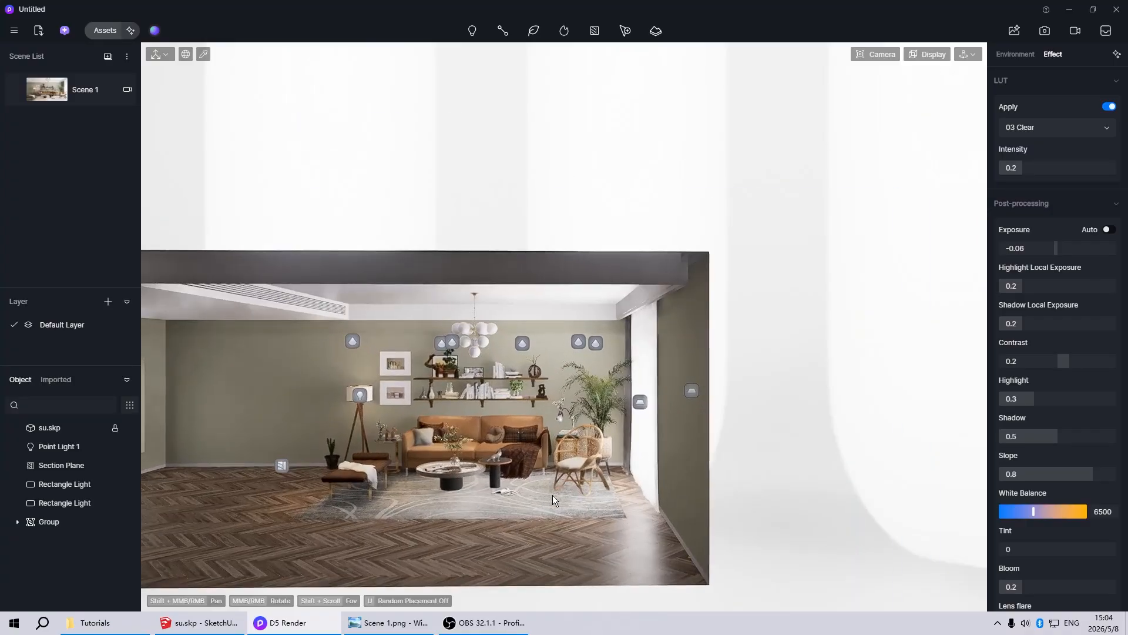
left_click(688, 391)
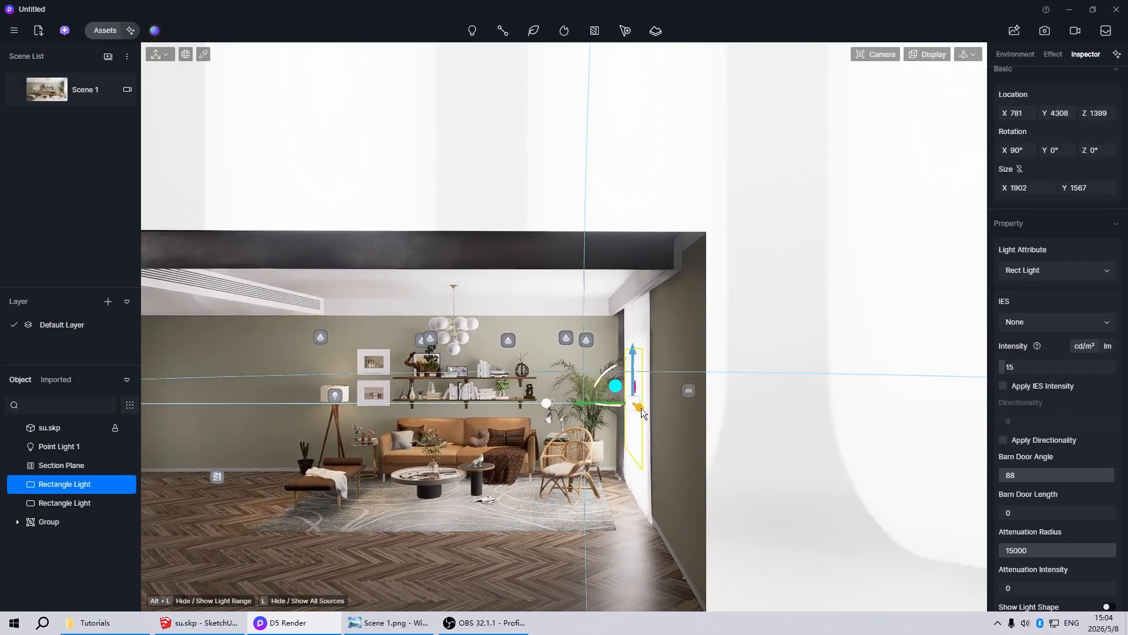
left_click(687, 392)
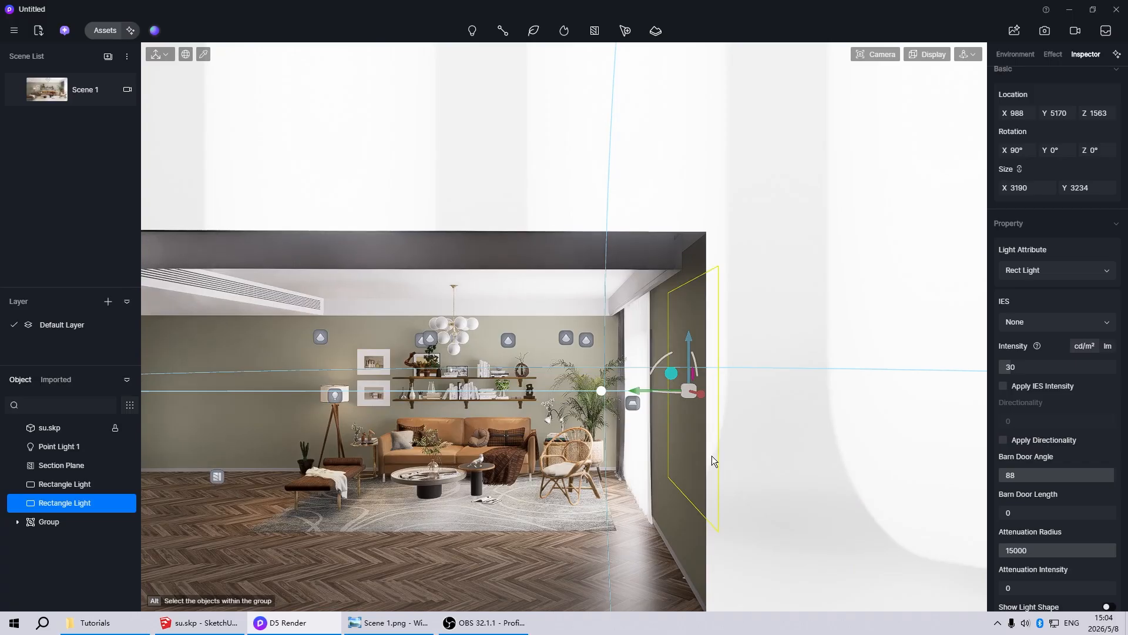
left_click(645, 418)
left_click(47, 94)
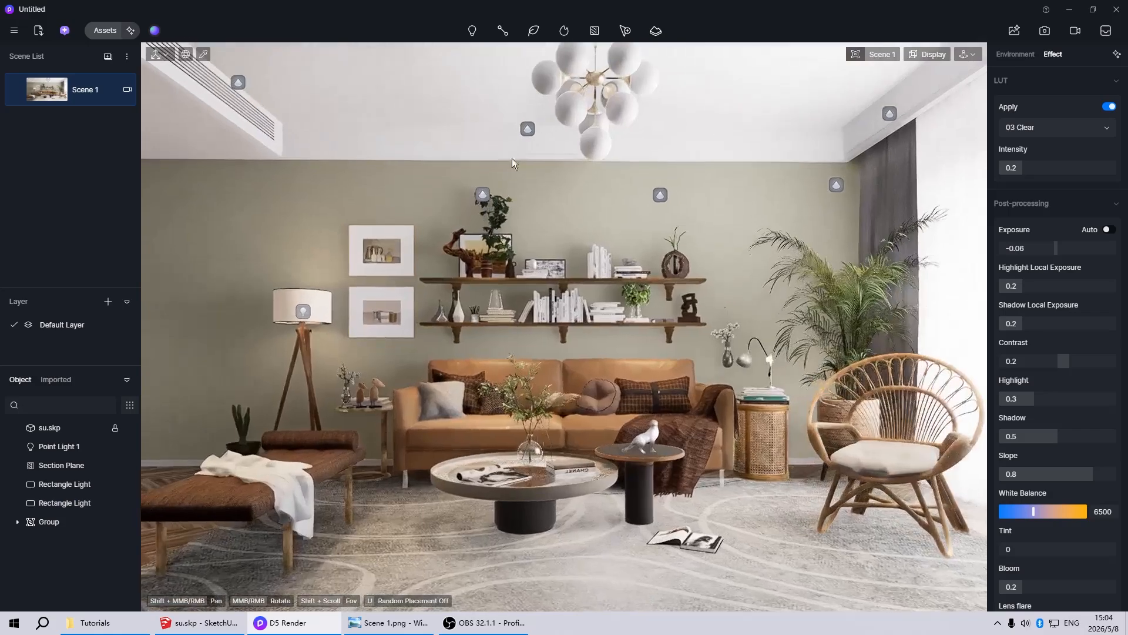
Inspect the settings of the grouped ceiling spotlights and the point light inside the floor lamp shade
left_click(527, 130)
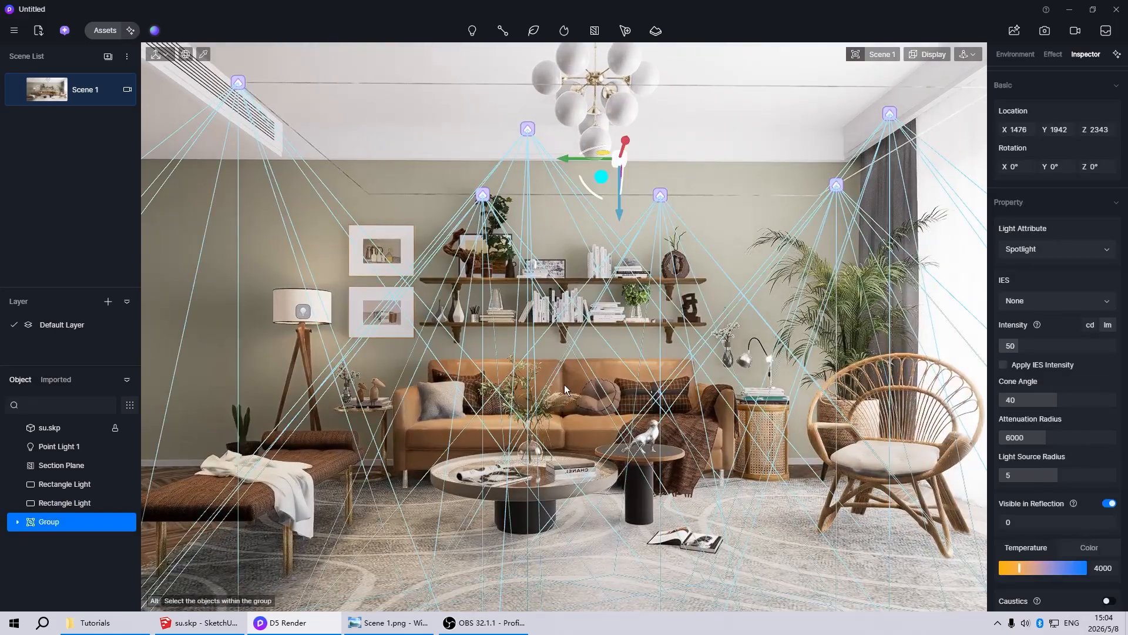
left_click(330, 319)
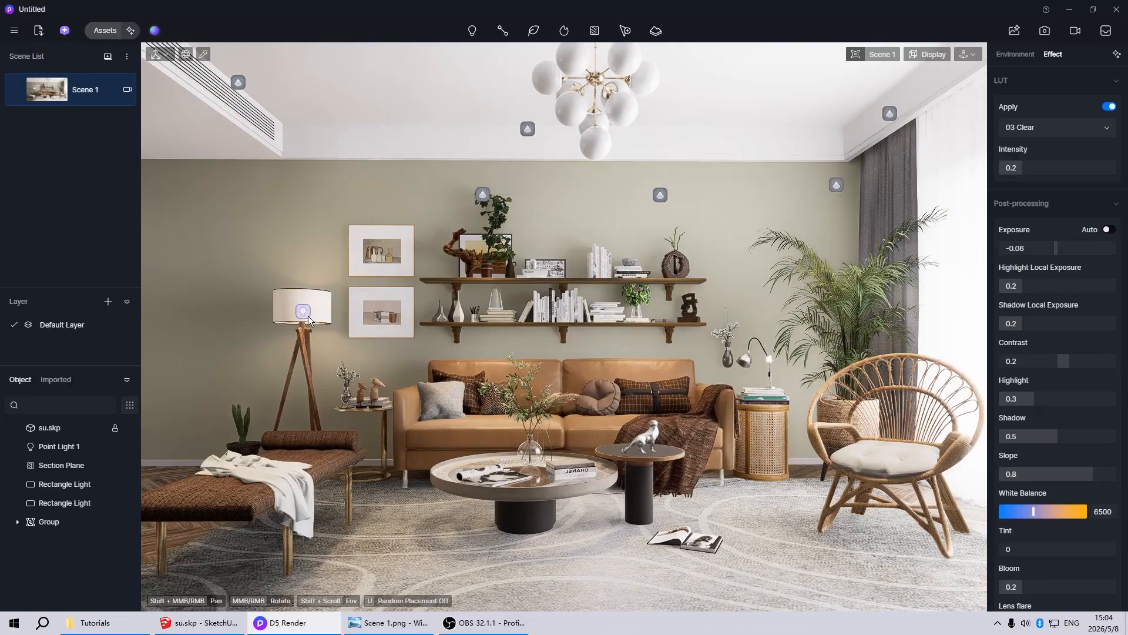
left_click(303, 312)
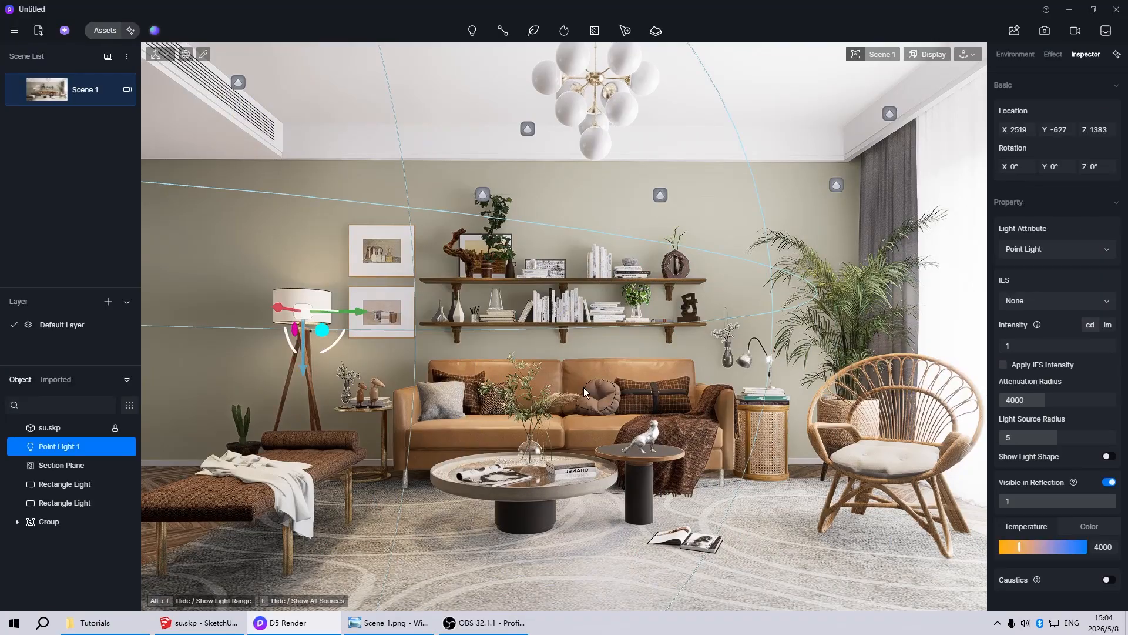
left_click(441, 393)
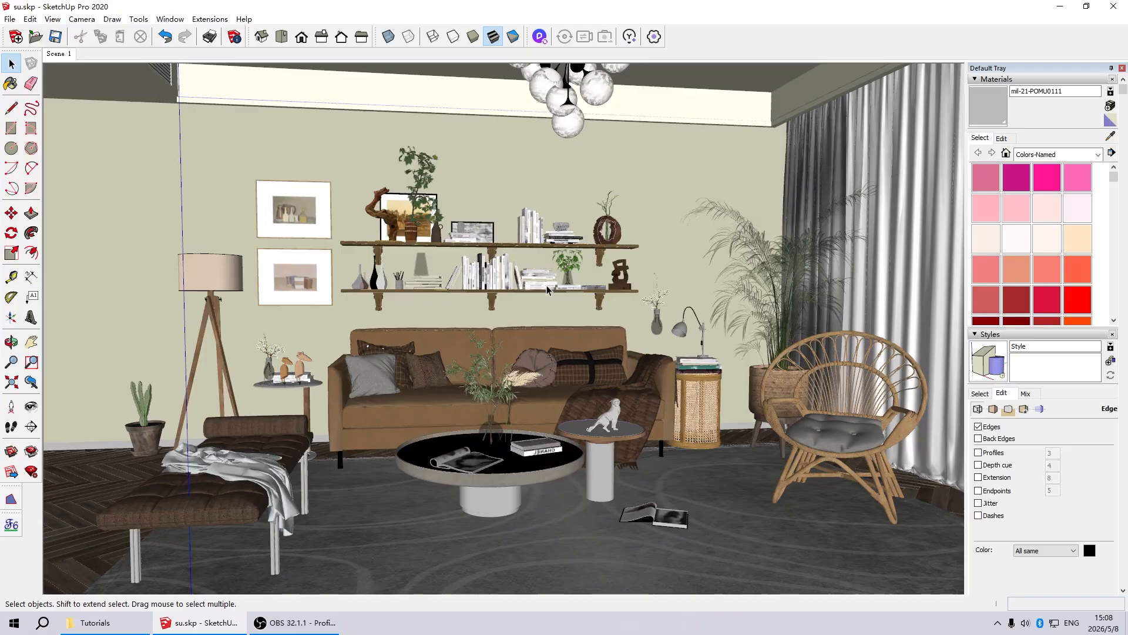
From SketchUp, sync the su.skp model to D5 Render as a new project
left_click(539, 37)
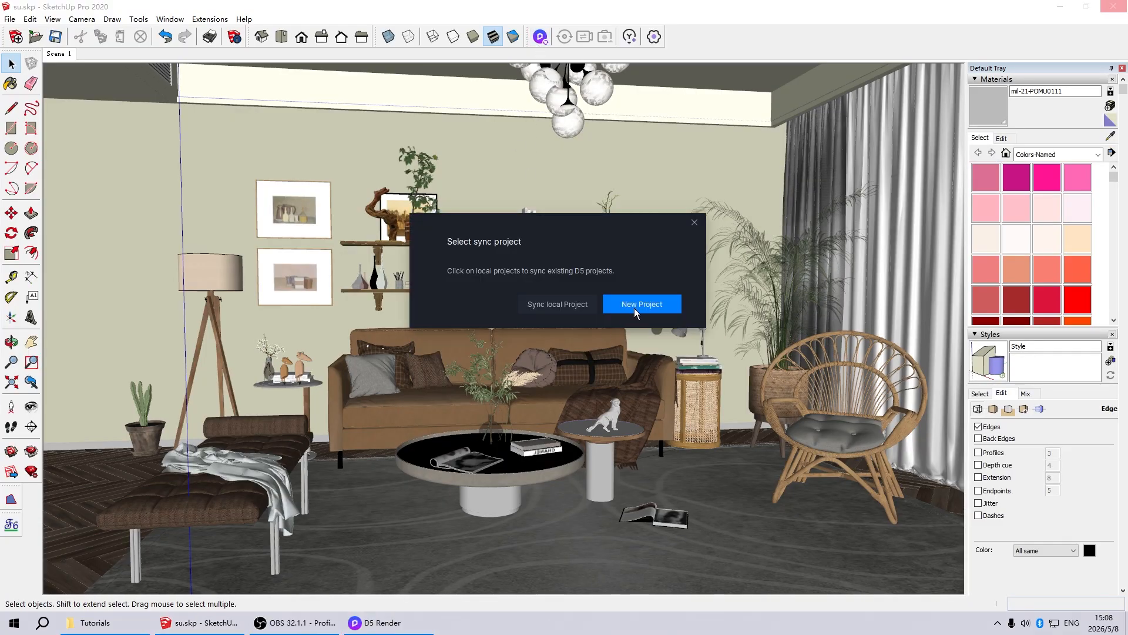
left_click(633, 308)
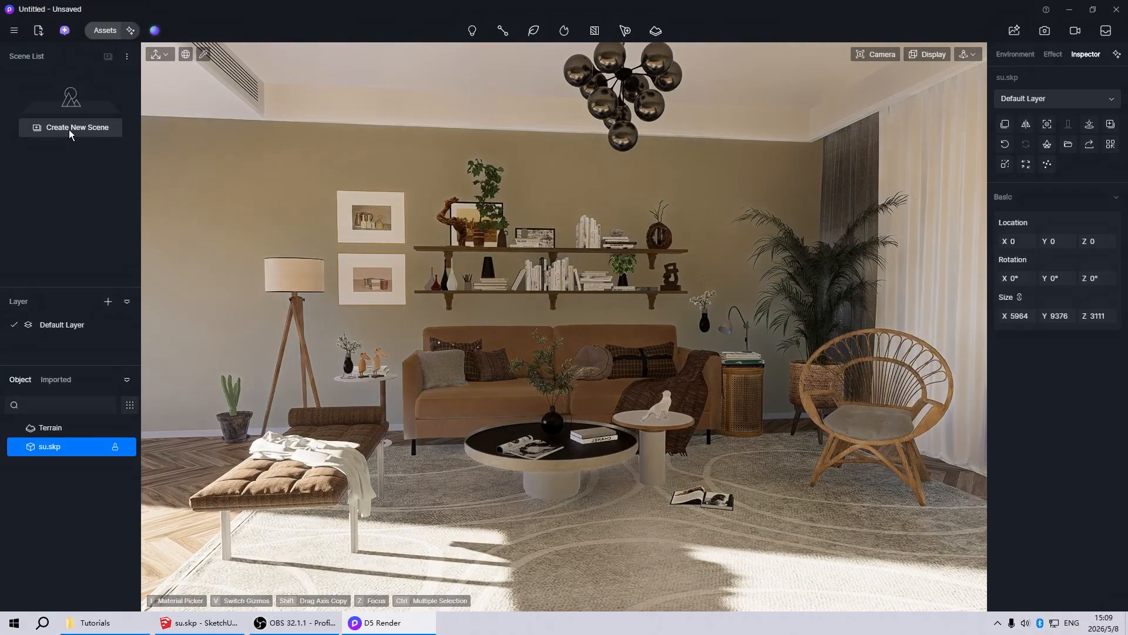
Create a new scene from the current view and save the project
left_click(69, 129)
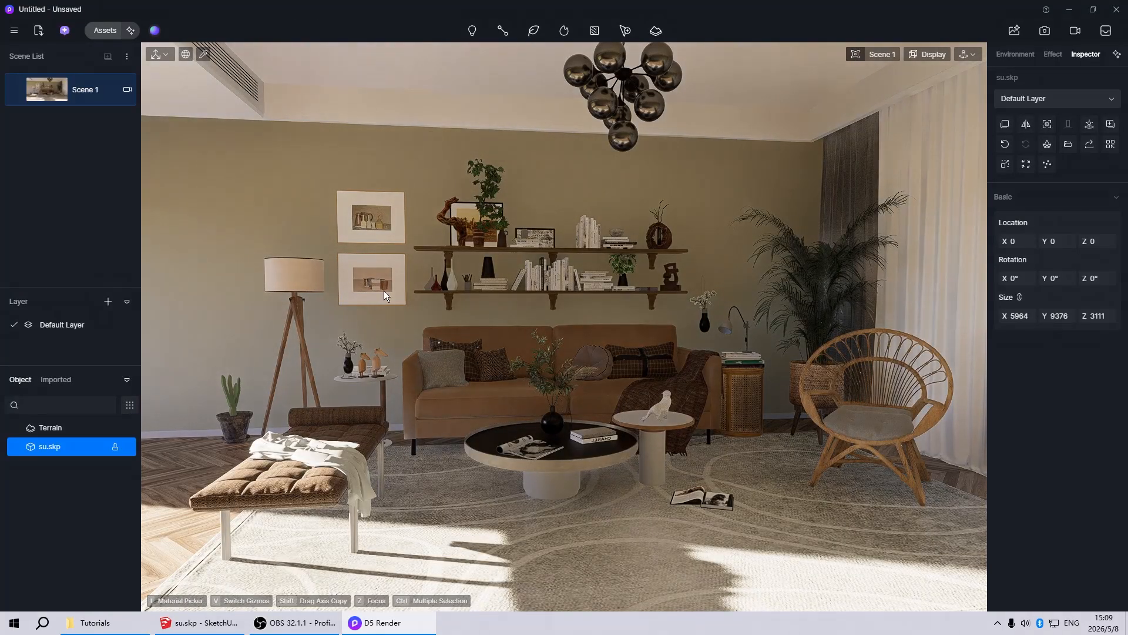
key("ctrl+s")
left_click(801, 489)
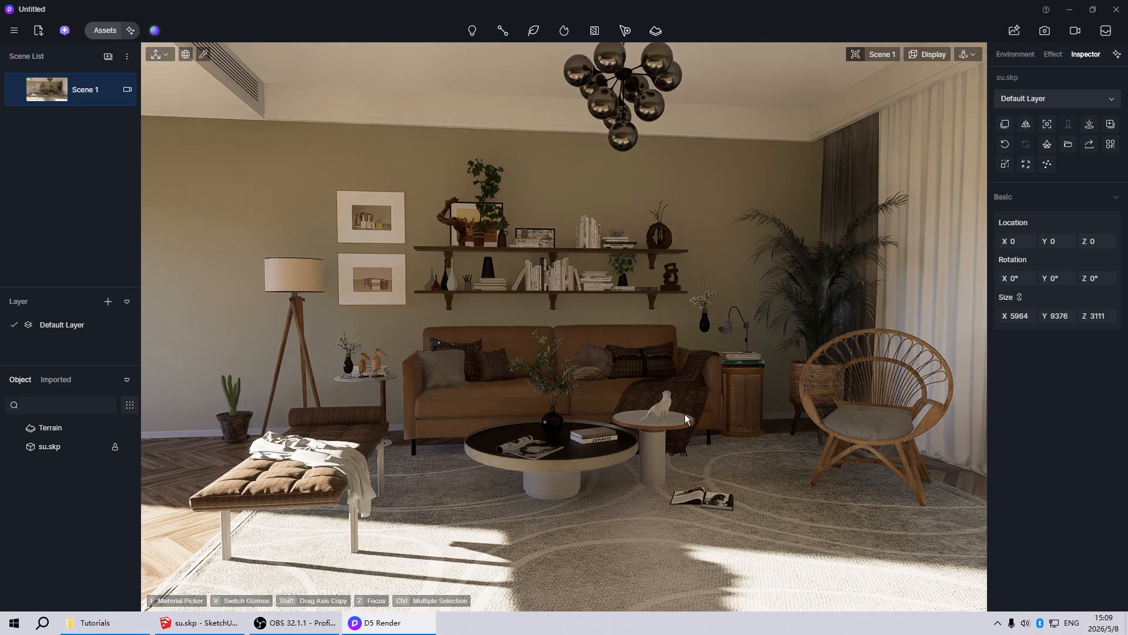
Switch the camera navigation mode to Fly
left_click(969, 54)
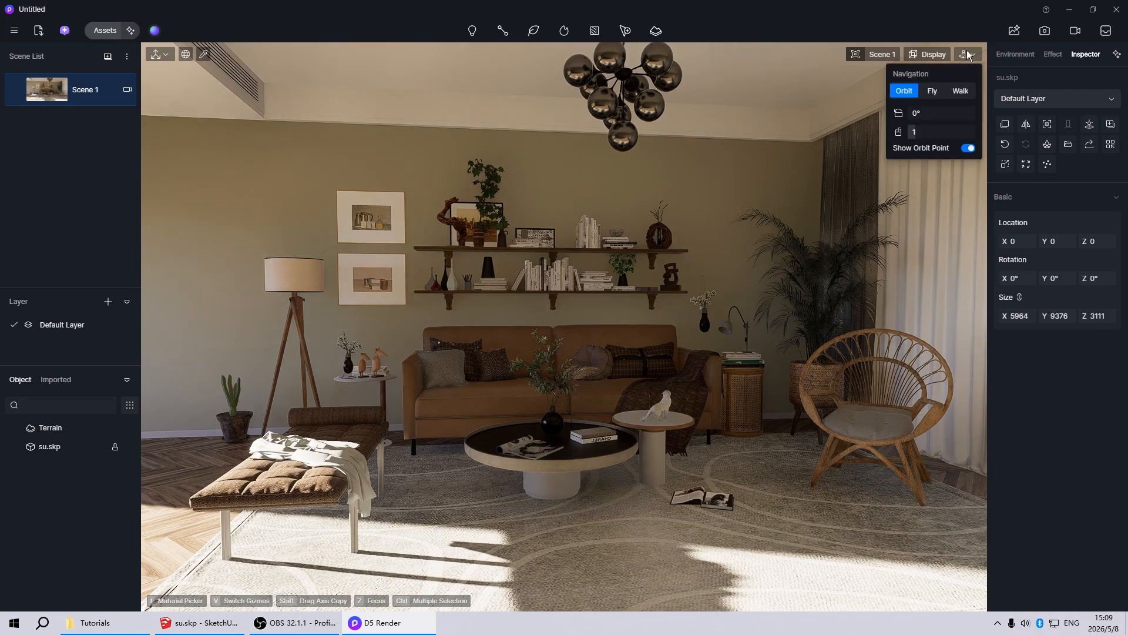
left_click(935, 92)
left_click(933, 114)
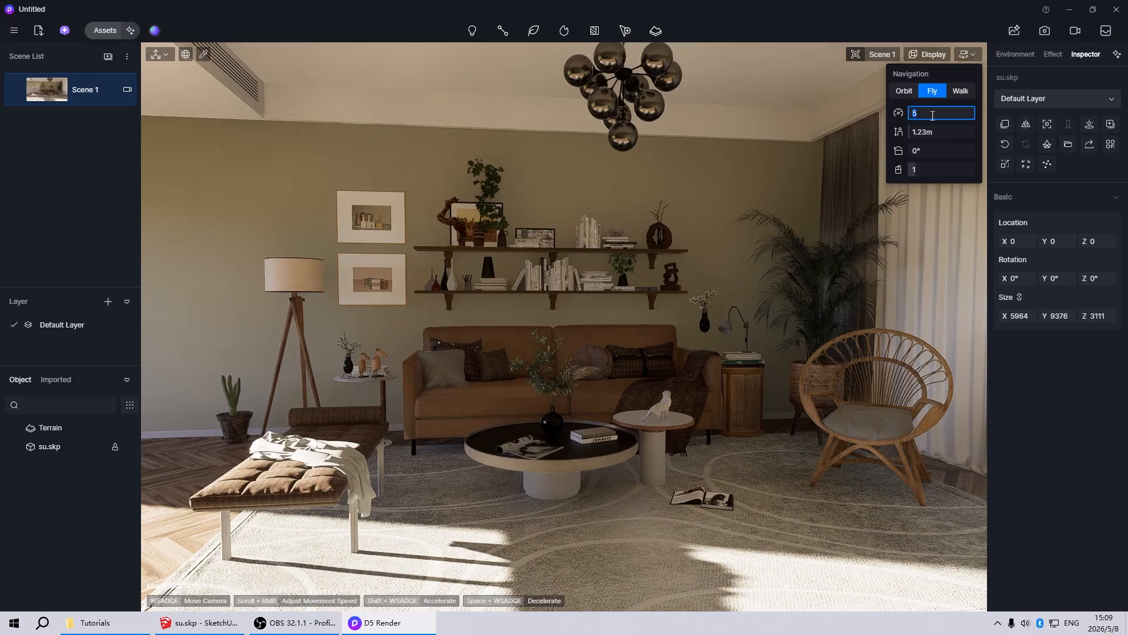
key("Return")
left_click(839, 25)
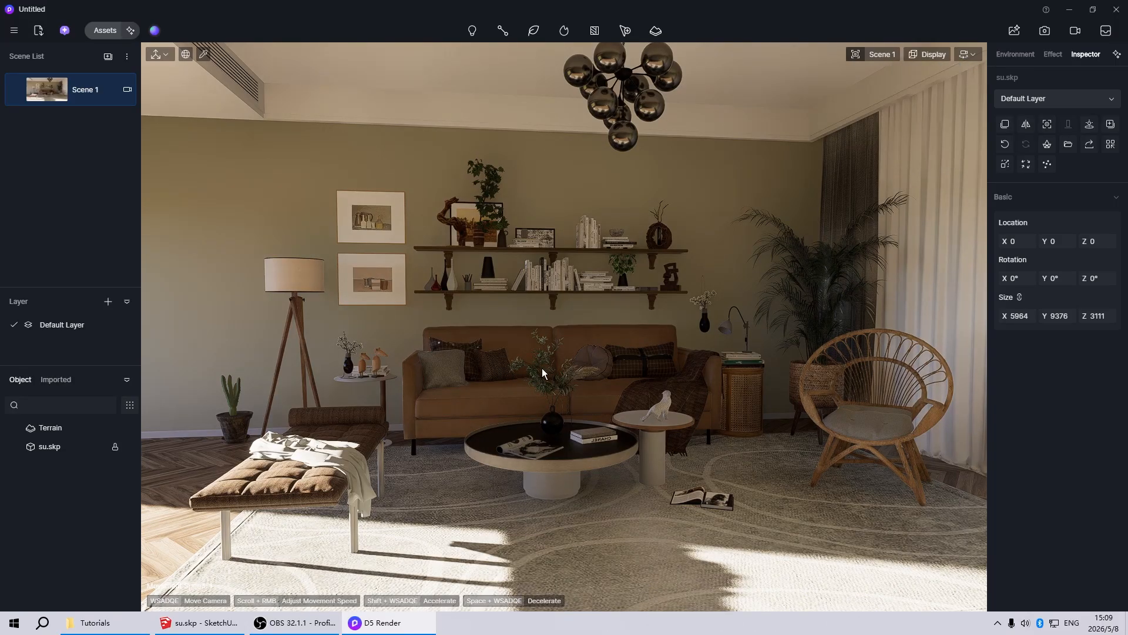
Aim the camera straight at the sofa wall and enable two-point perspective
right_click_drag(542, 367, 647, 436)
key("w")
key("d")
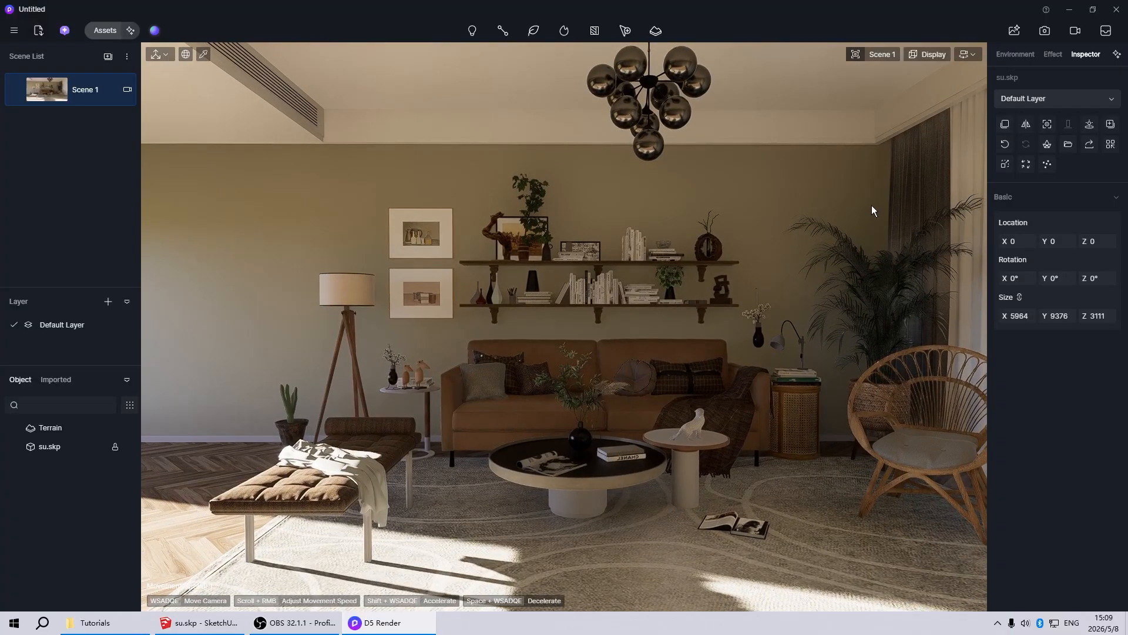
left_click(931, 53)
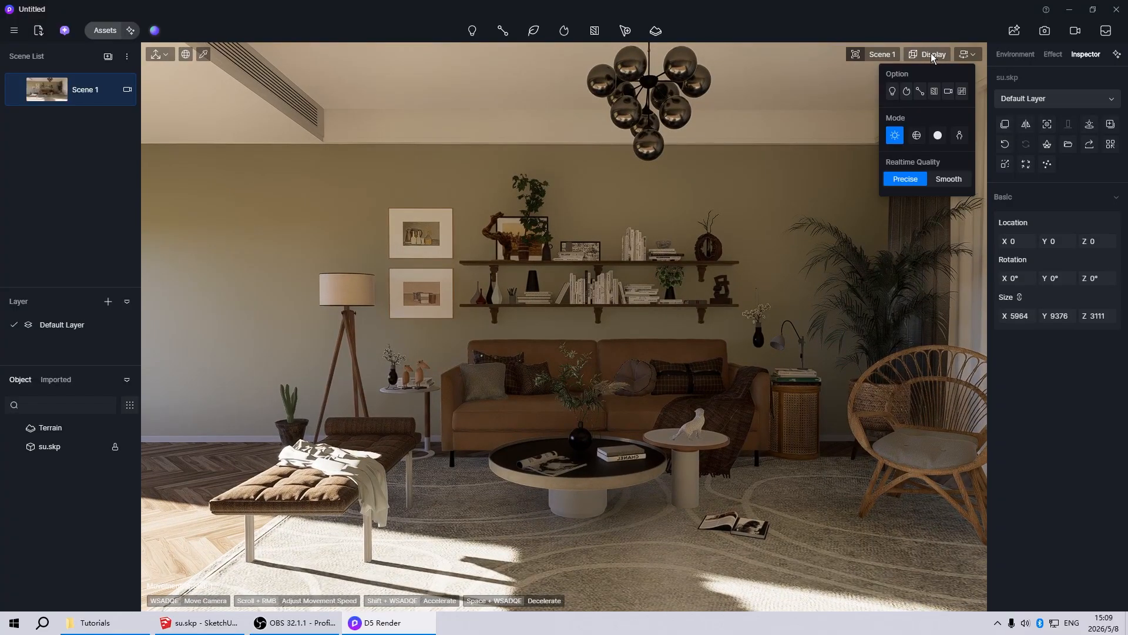
left_click(888, 54)
left_click(914, 314)
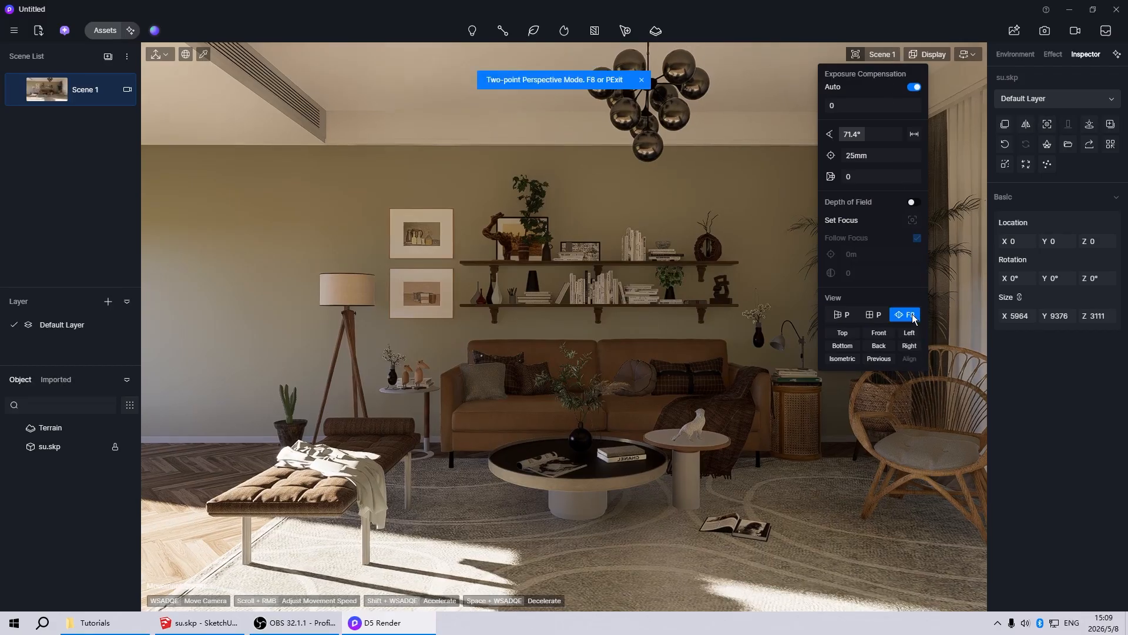
left_click(741, 2)
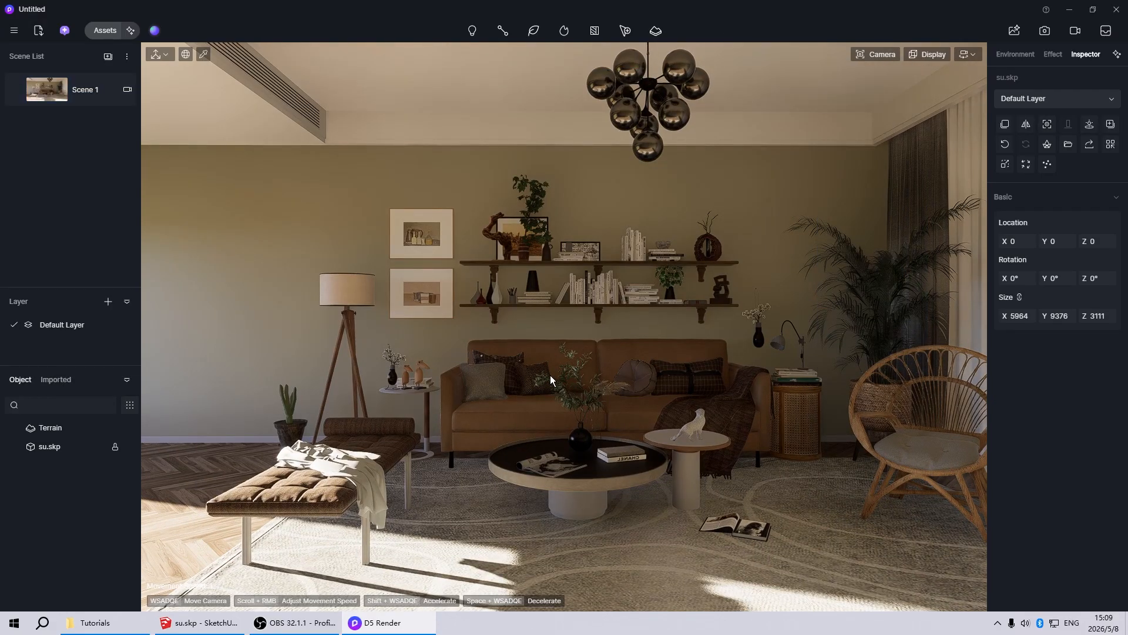
Reframe the camera slightly closer on the sofa wall with the whole rattan chair in view, and update Scene 1 with it
key("d")
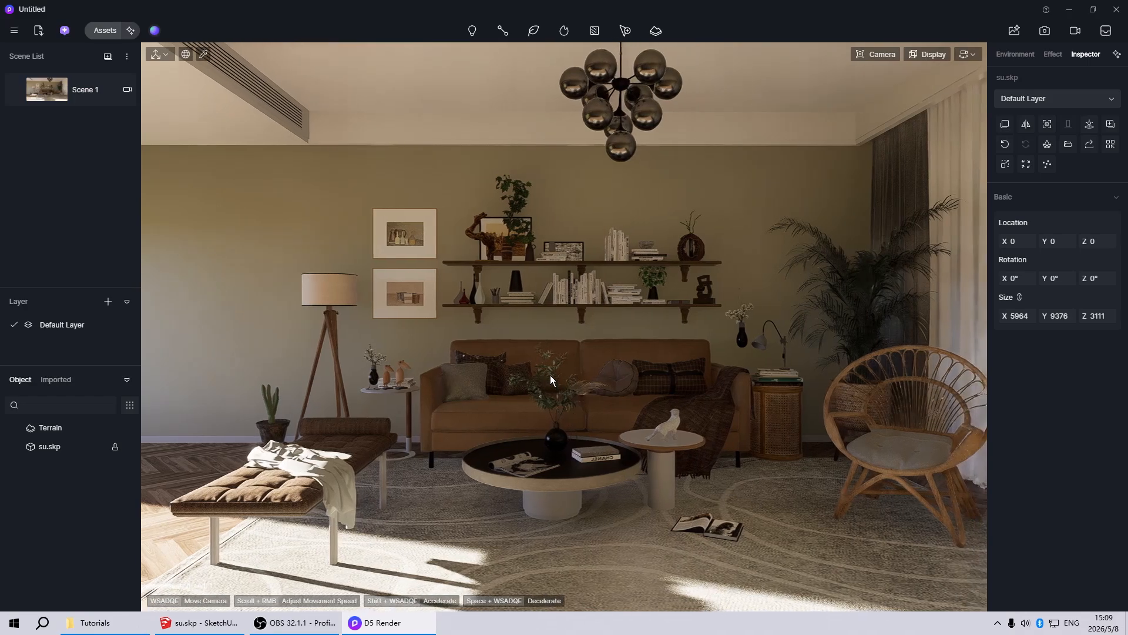
key("d")
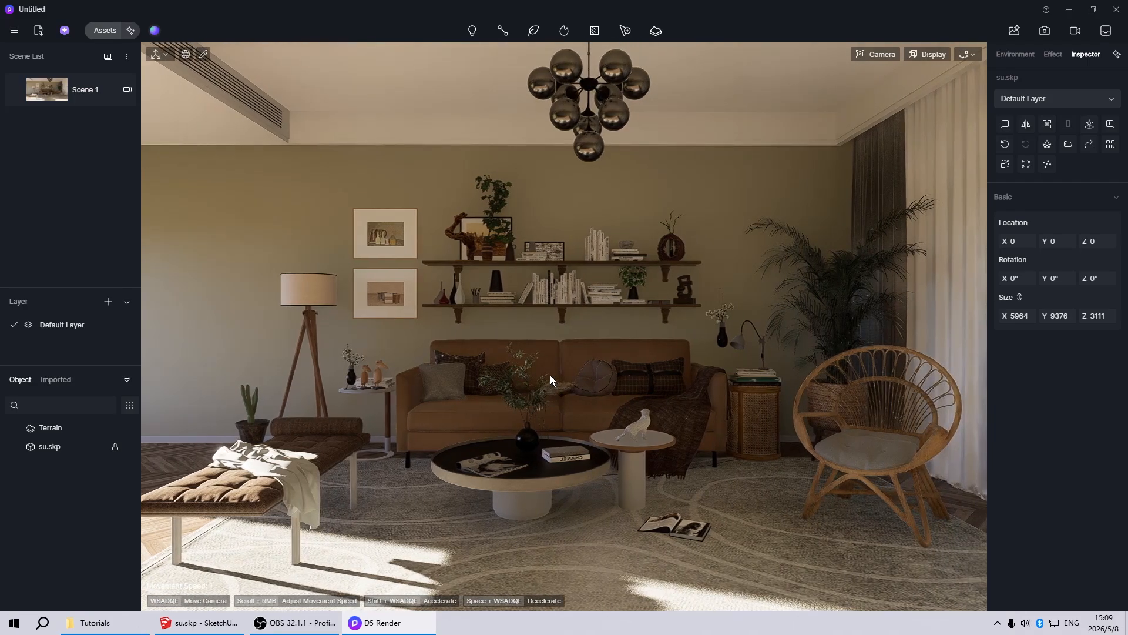
key("w")
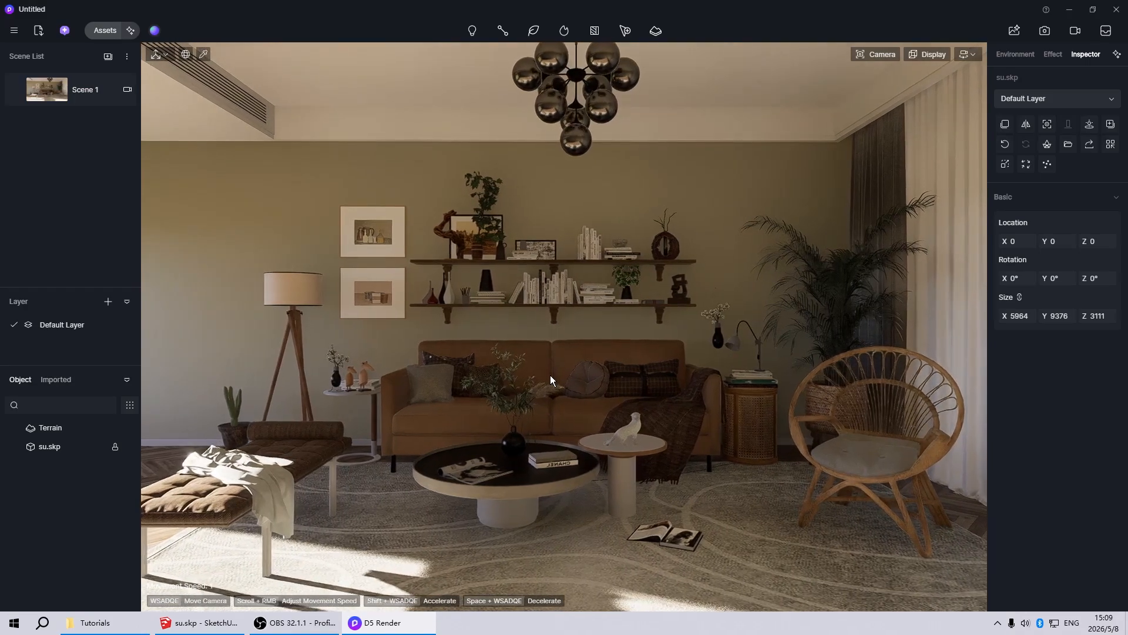
key("a")
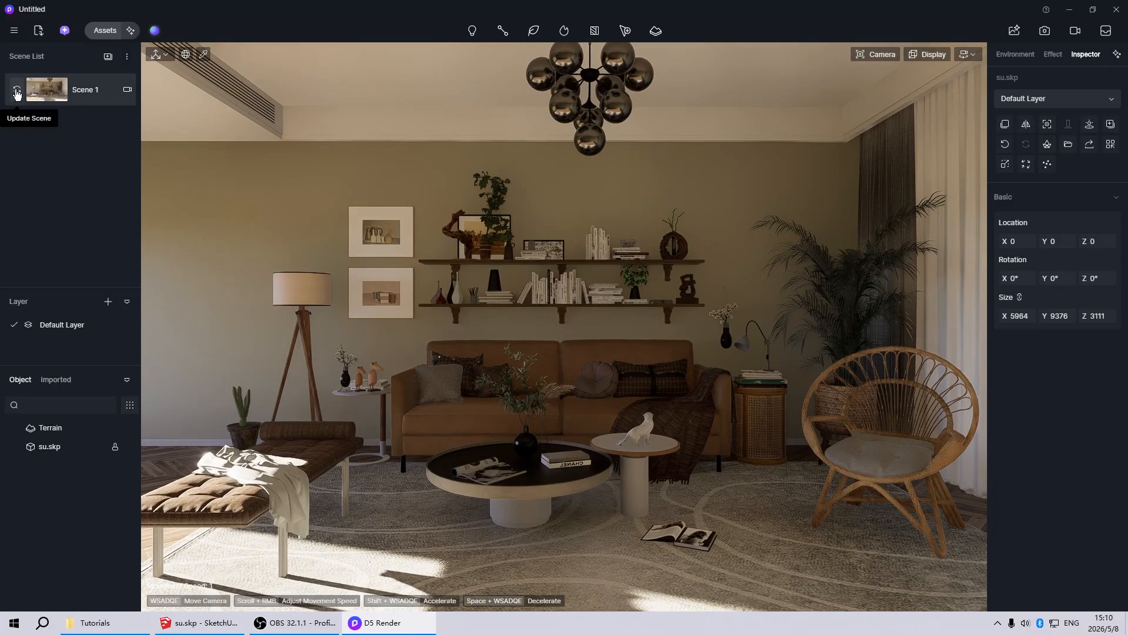
left_click(16, 93)
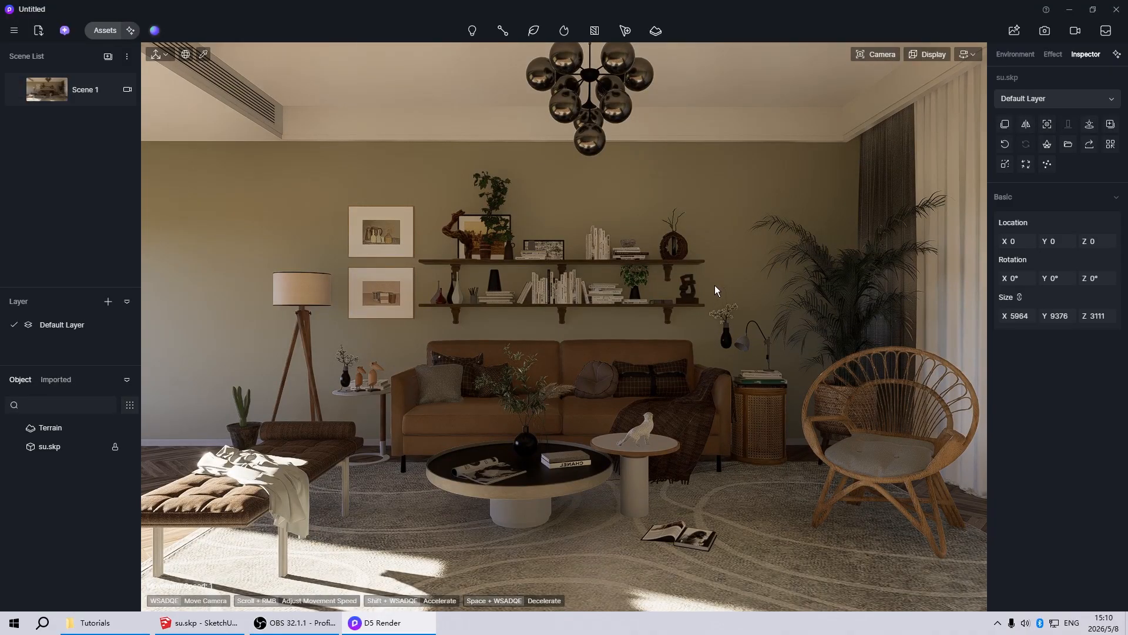
Delete the Terrain object from around the building and return to the Scene 1 view
left_click(573, 377)
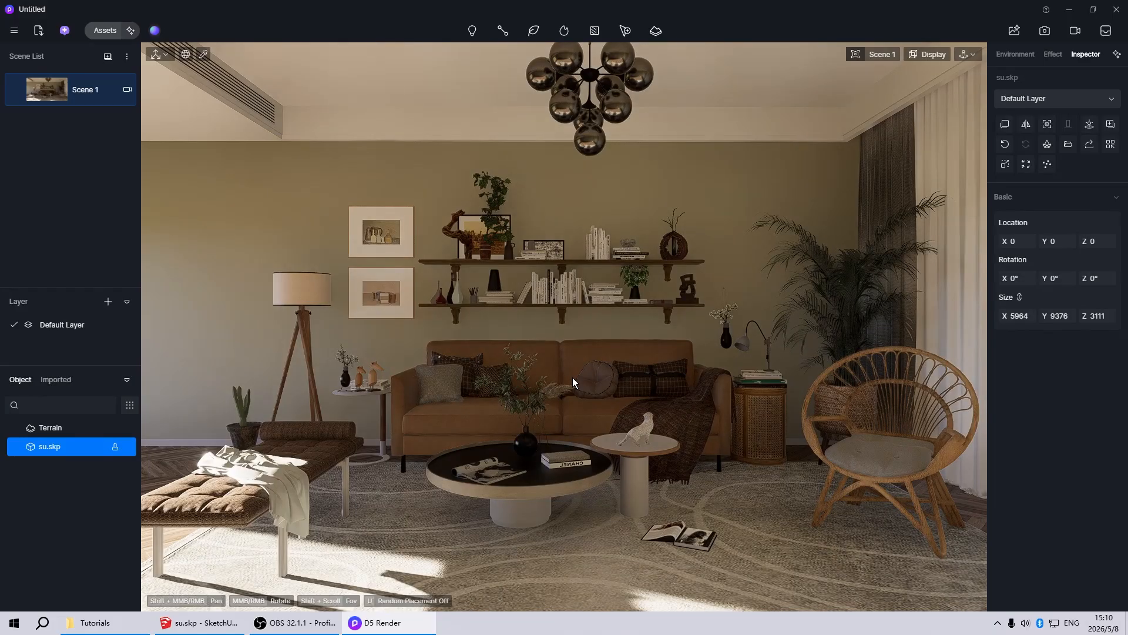
scroll(633, 399, "down", 10)
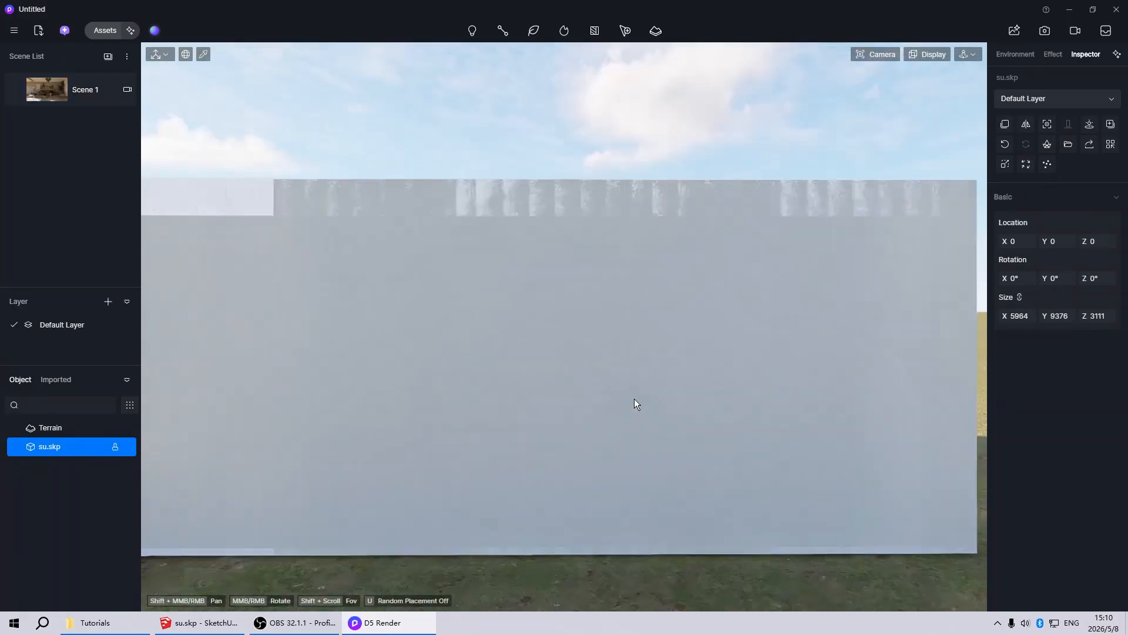
scroll(634, 404, "down", 10)
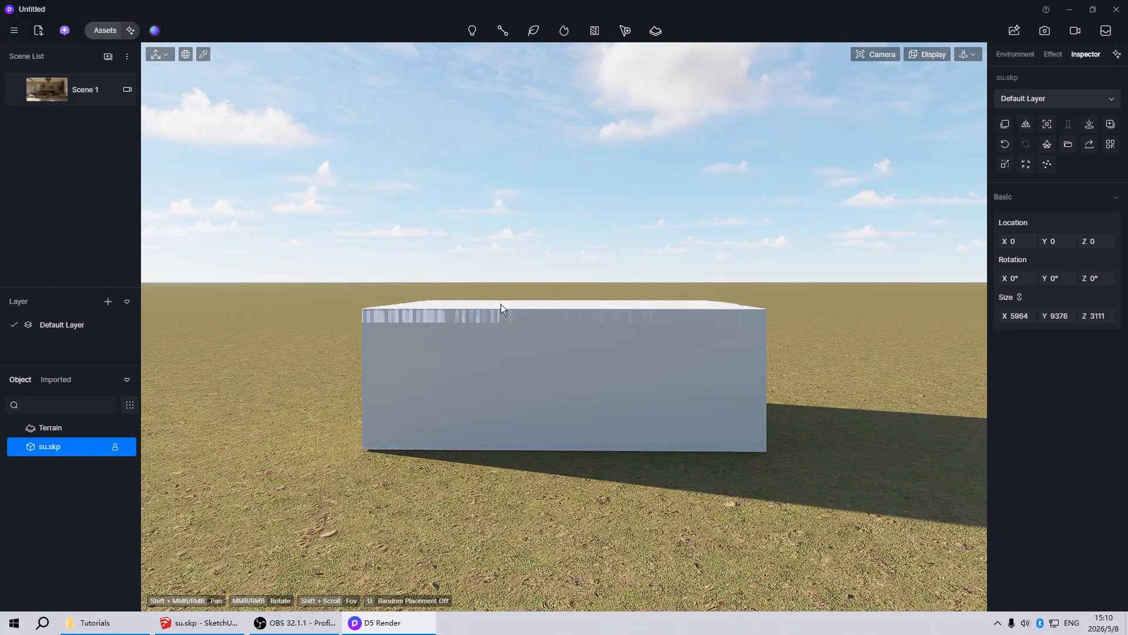
right_click(59, 430)
left_click(79, 443)
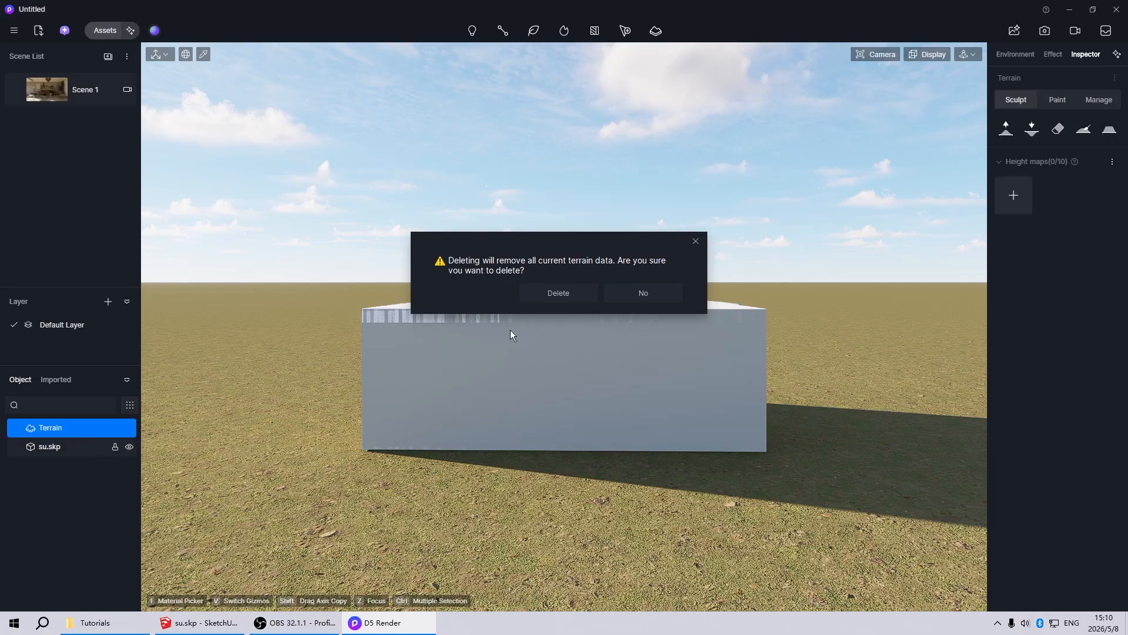
left_click(552, 291)
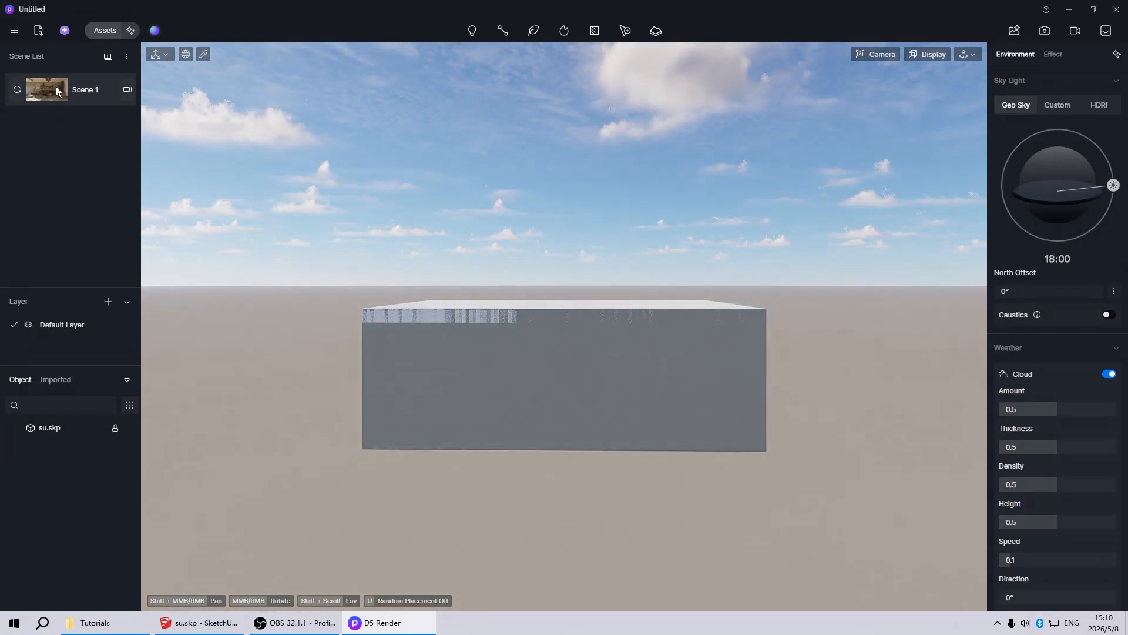
left_click(57, 88)
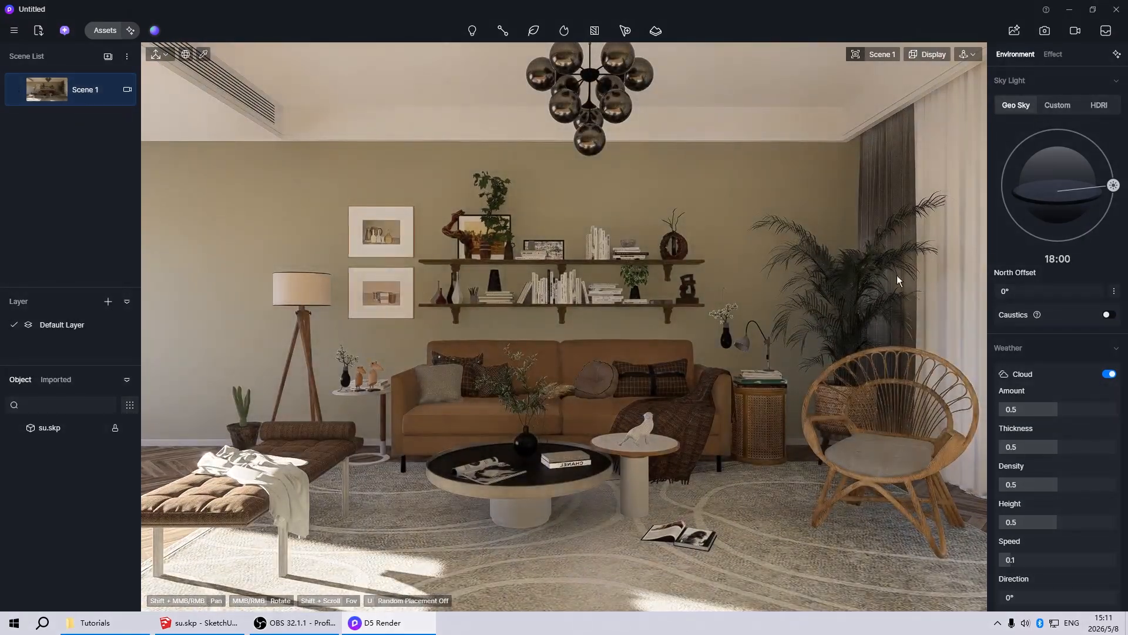
Set the sky light to HDRI using the custom Pure Studio 6 map
left_click(1099, 106)
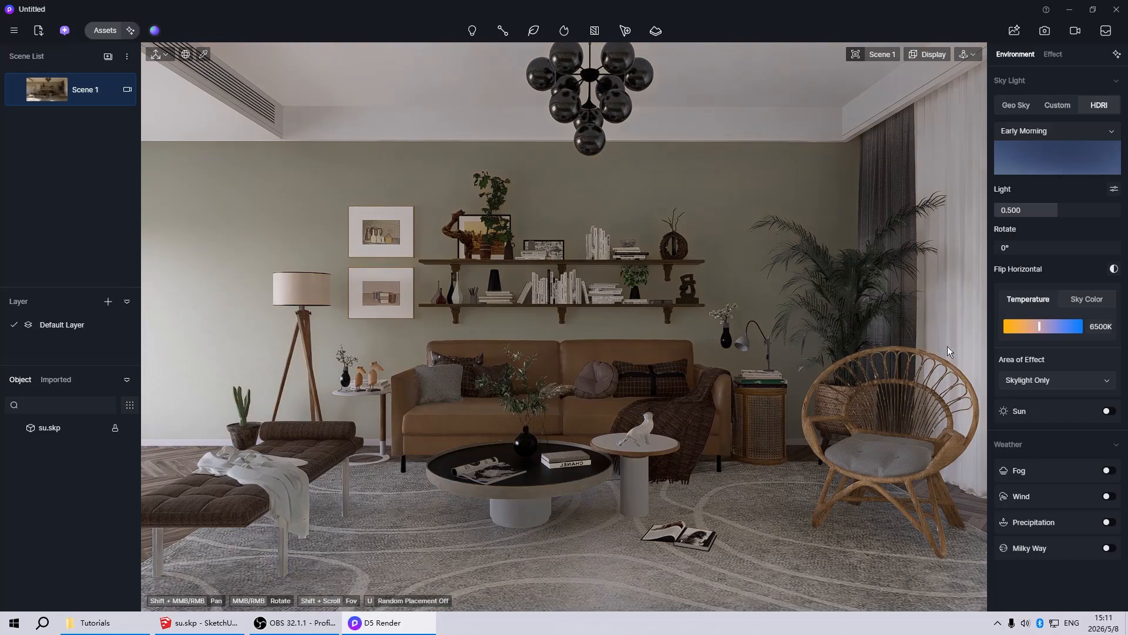
left_click(1034, 130)
left_click(1019, 188)
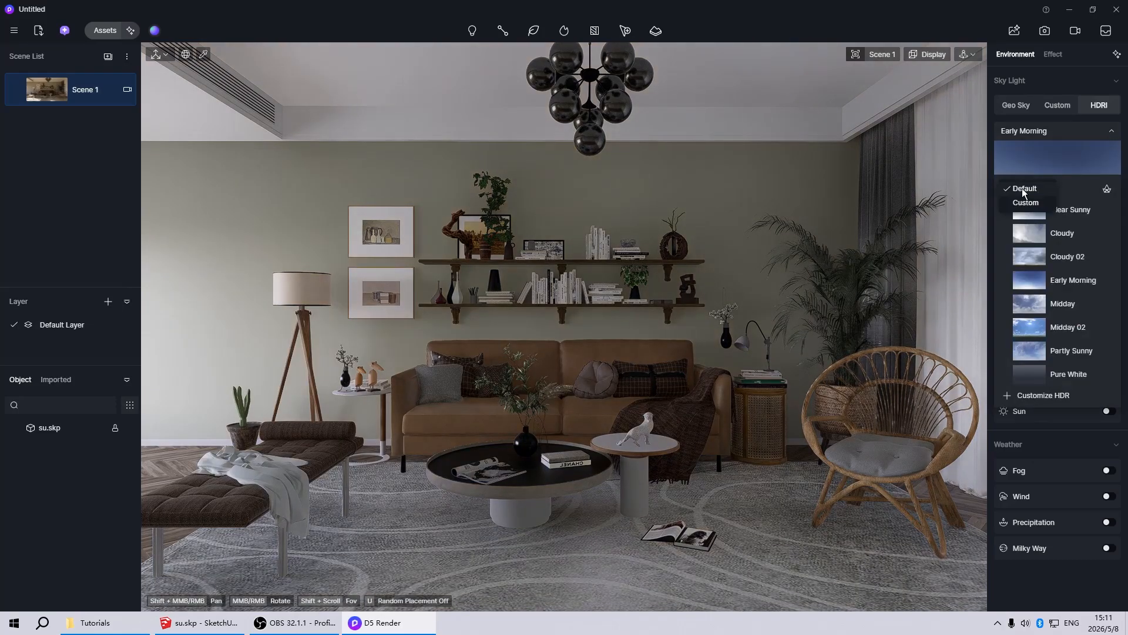
left_click(1023, 202)
left_click(1036, 213)
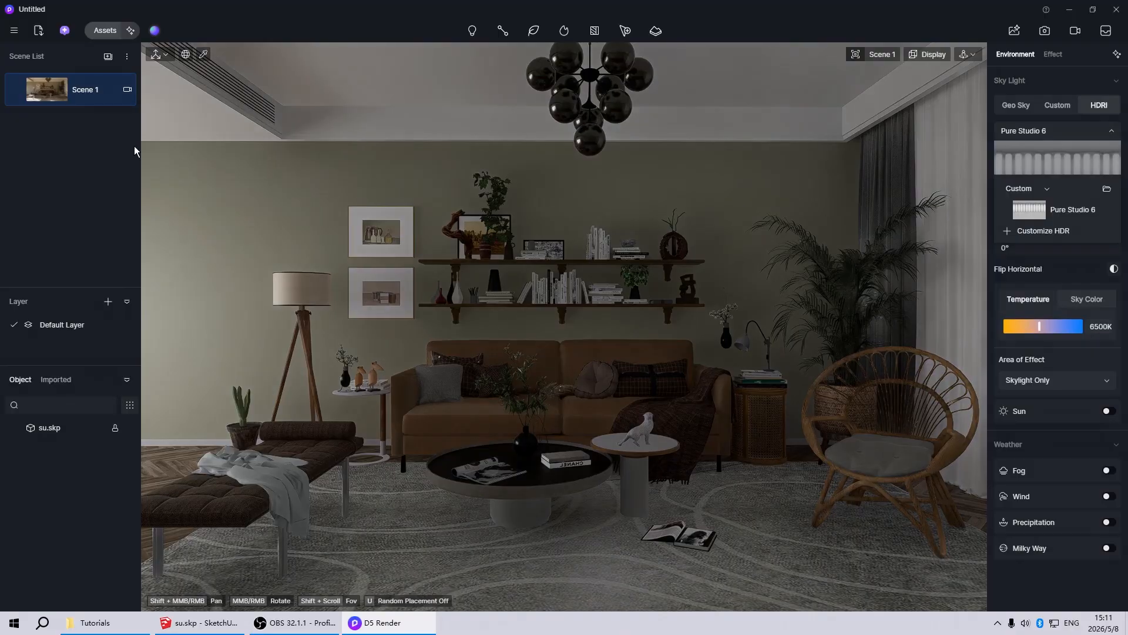
left_click(68, 179)
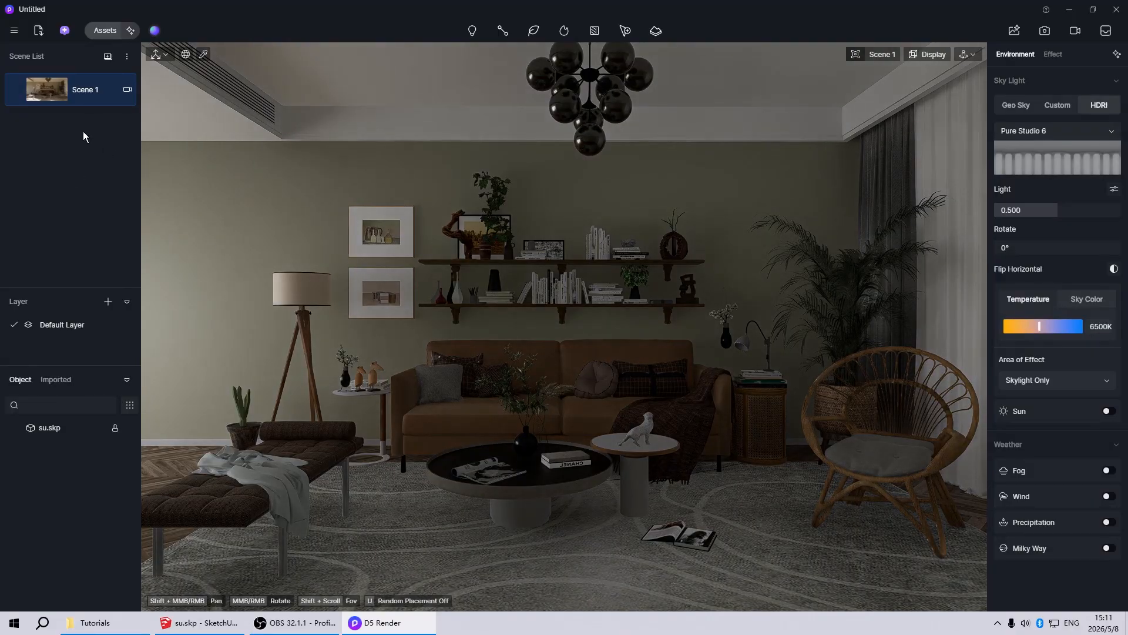
Update Scene 1, and give the white sheer curtain the Cloth material template with roughness 1
left_click(18, 94)
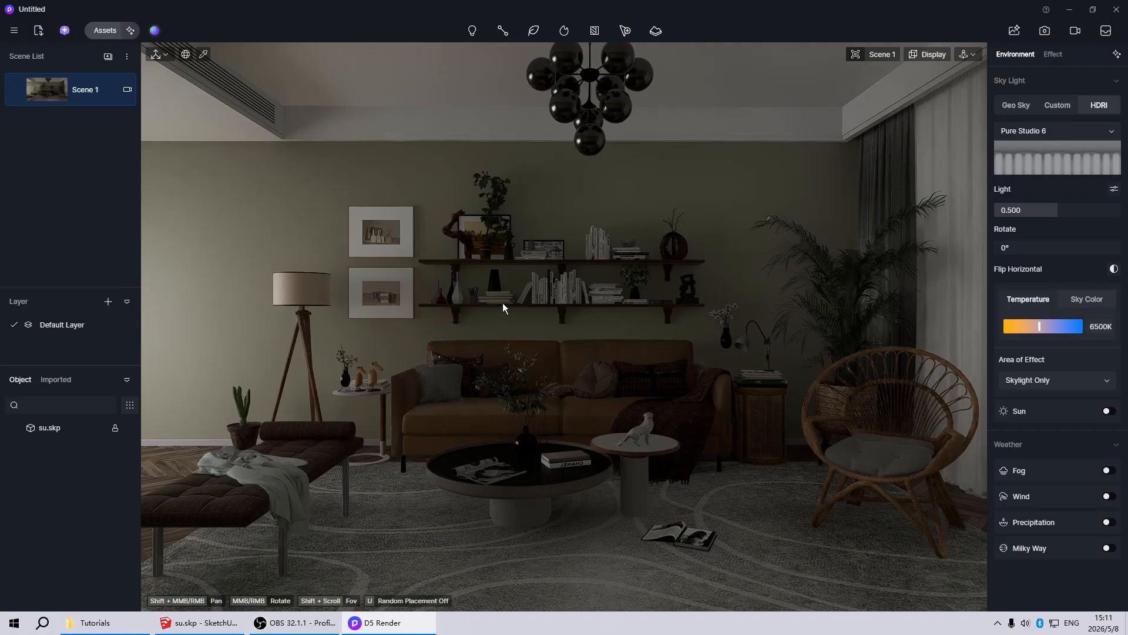
right_click_drag(503, 302, 651, 302)
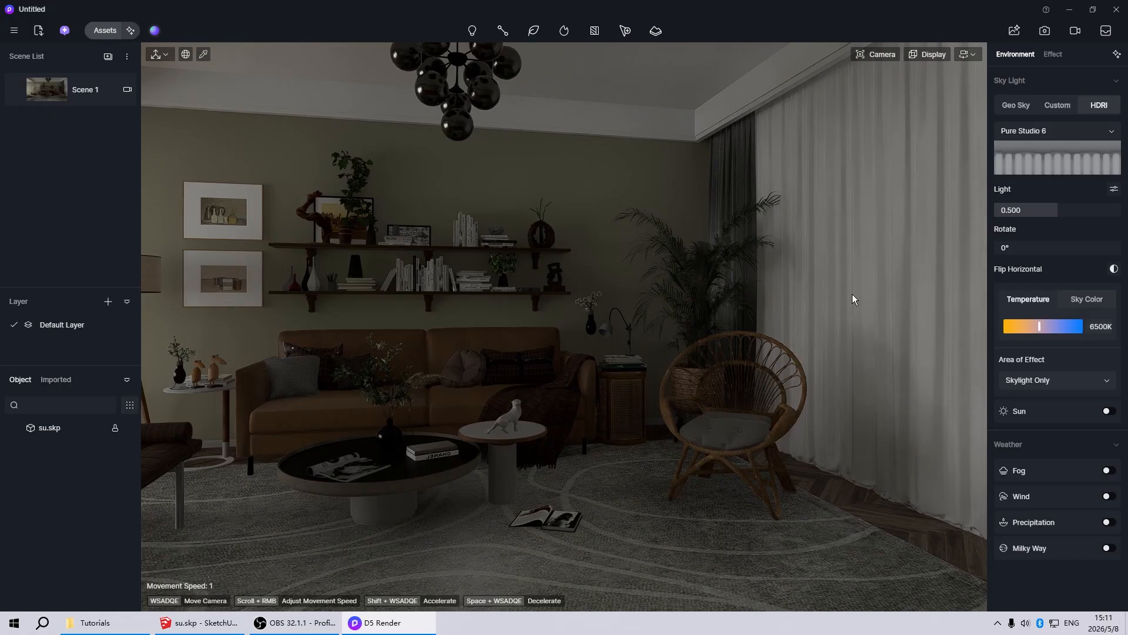
left_click(820, 266)
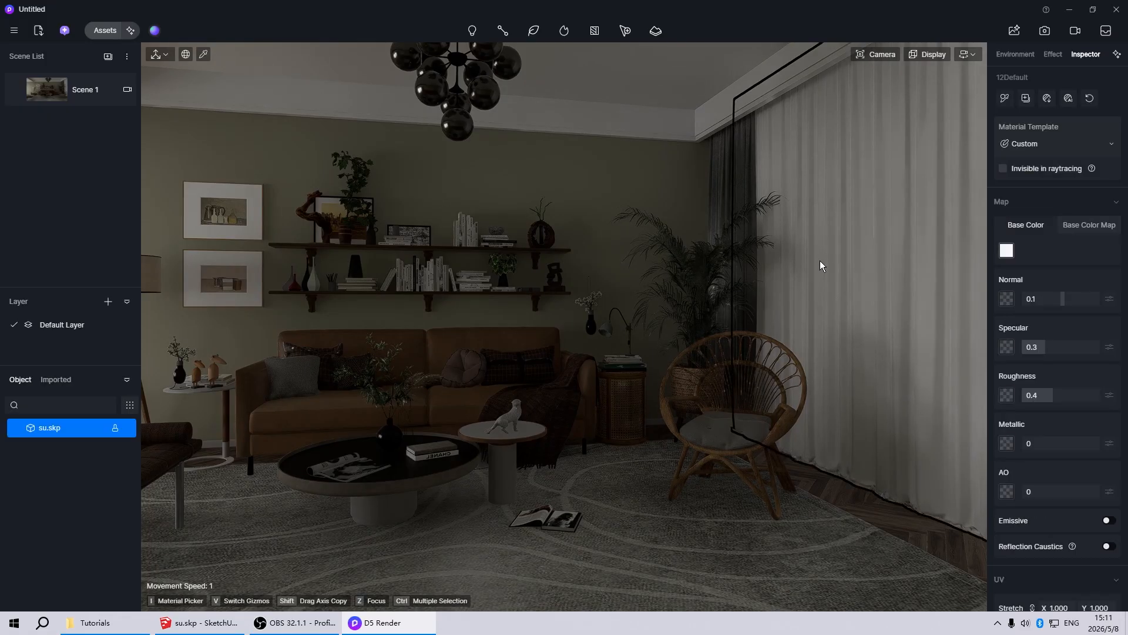
left_click(1029, 146)
left_click(1038, 394)
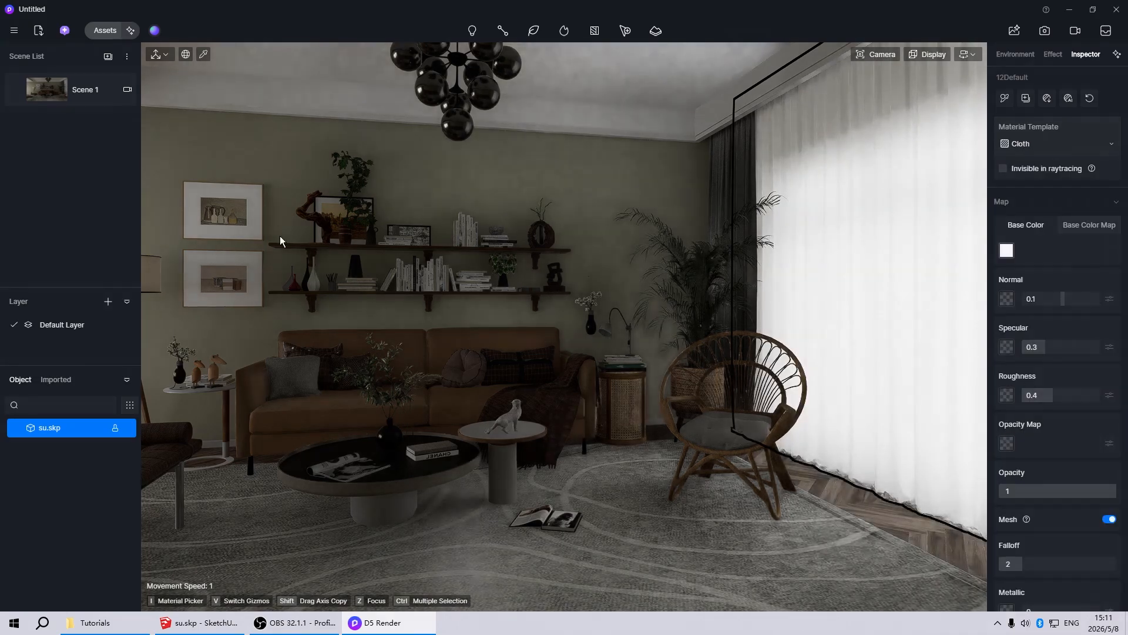
left_click(51, 92)
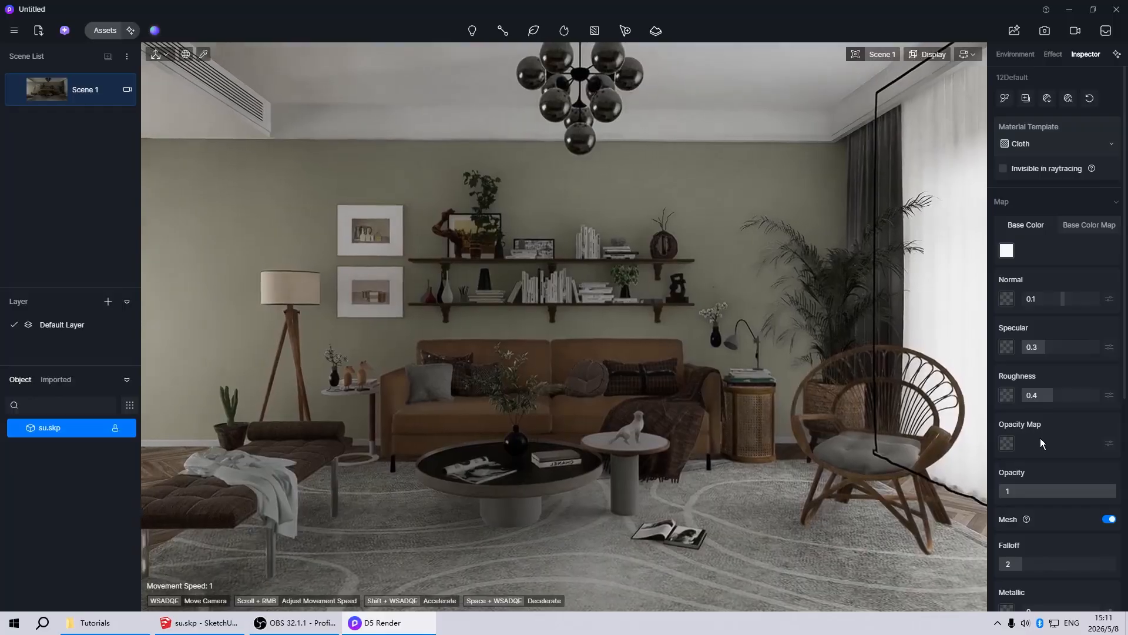
left_click_drag(1051, 397, 1105, 398)
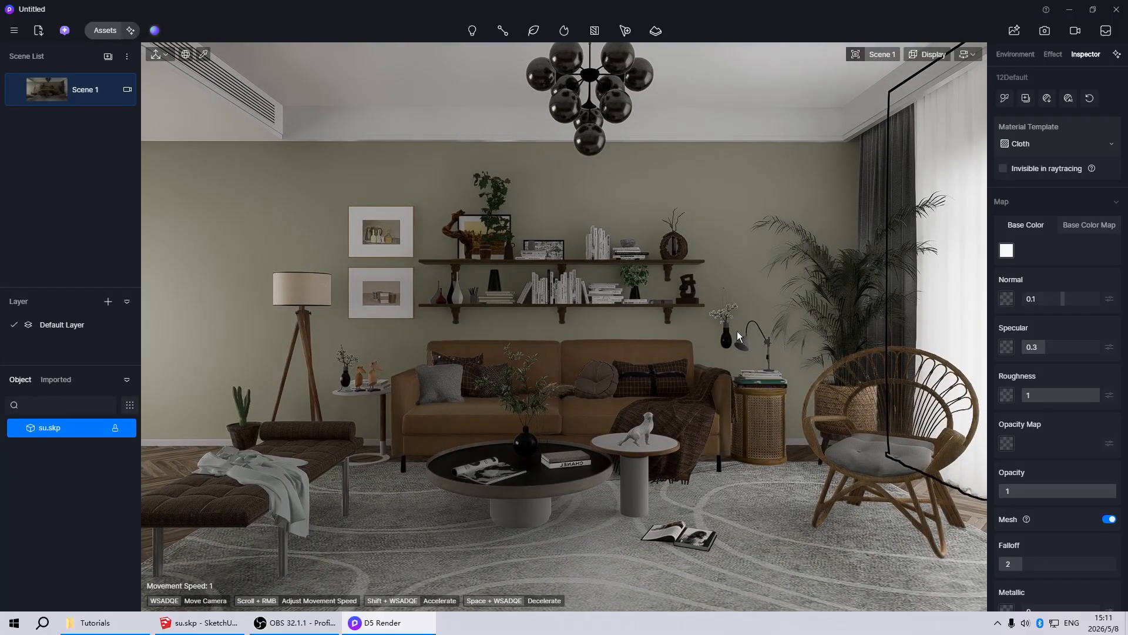
key("Escape")
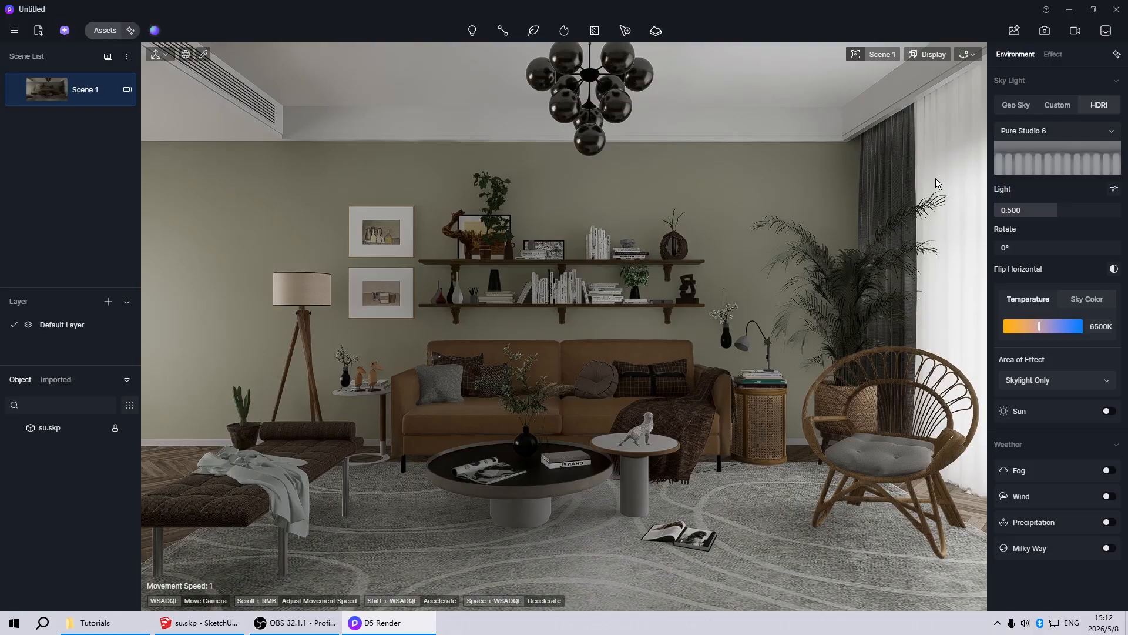
Turn off automatic exposure, set the exposure to -0.3 and update Scene 1
left_click(1053, 54)
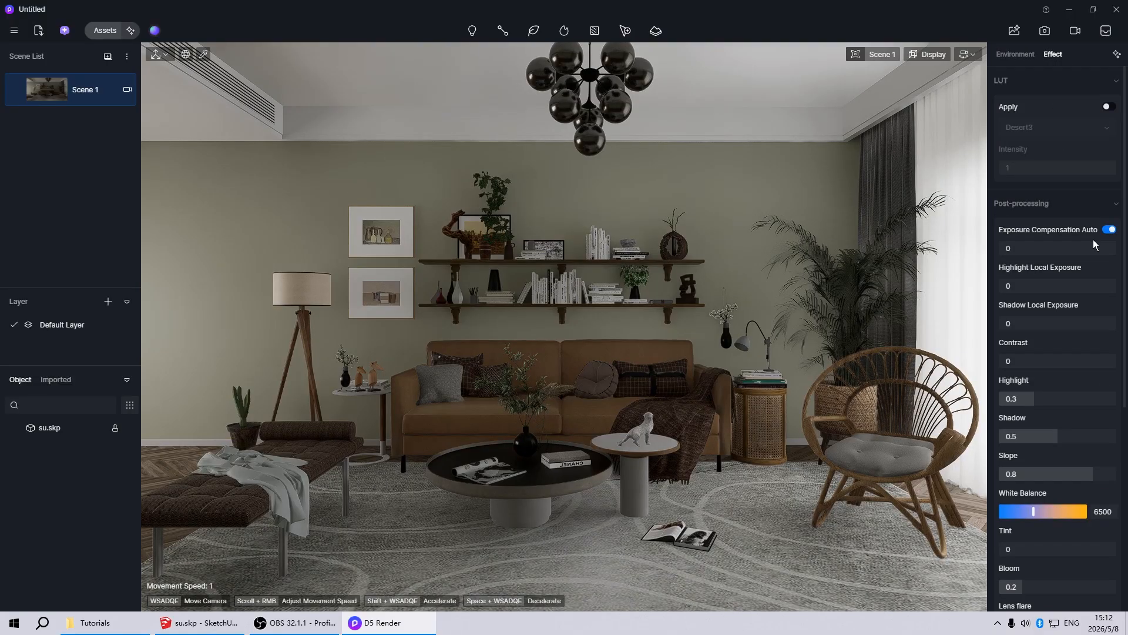
left_click(1108, 231)
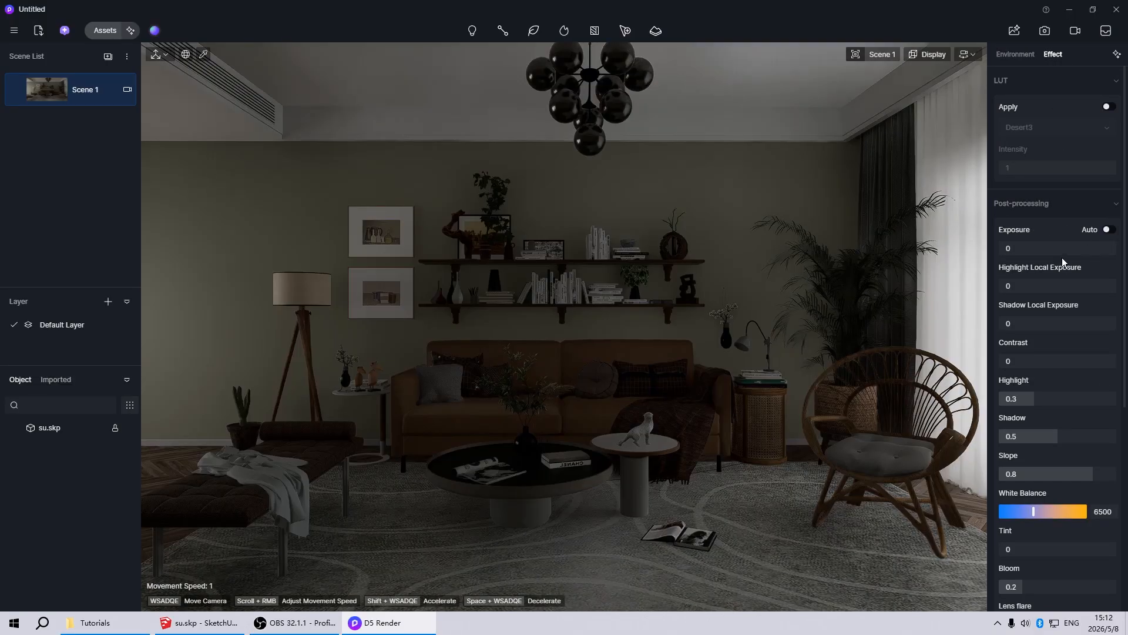
left_click_drag(1064, 247, 1046, 248)
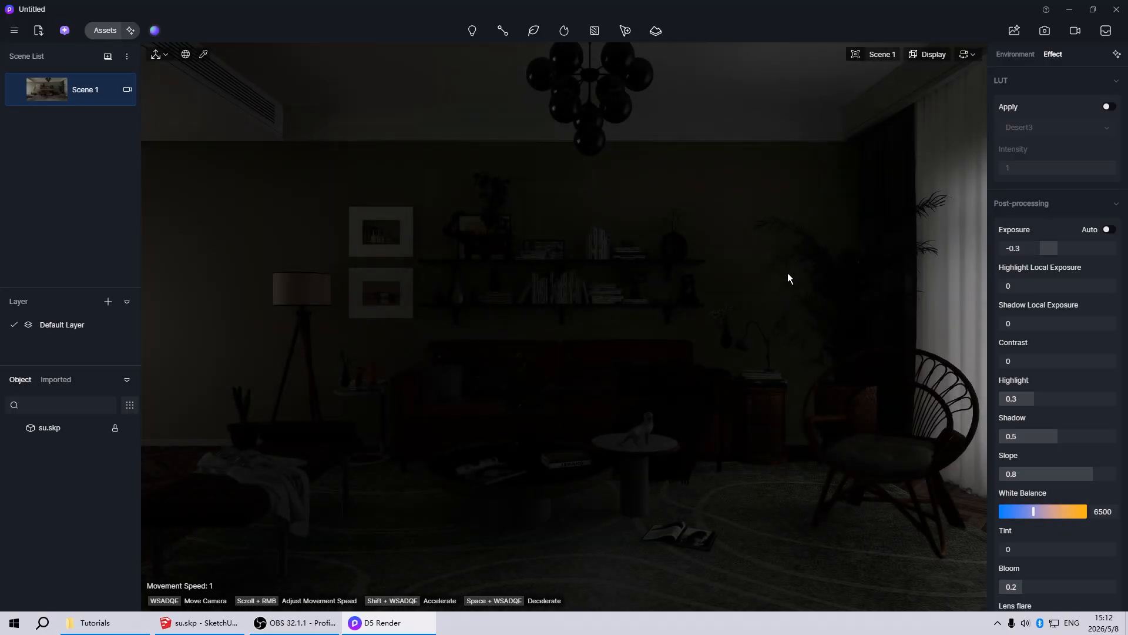
left_click(16, 88)
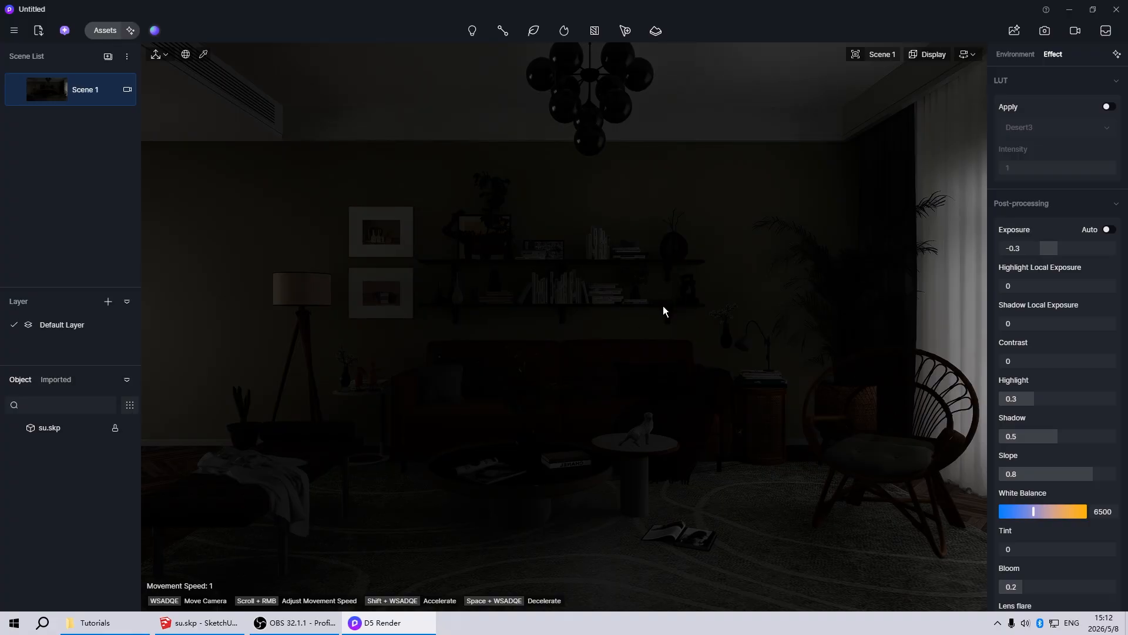
Add a rect light outside the large window, rotated 90° about X and raised to about Z 1232
right_click_drag(670, 298, 636, 308)
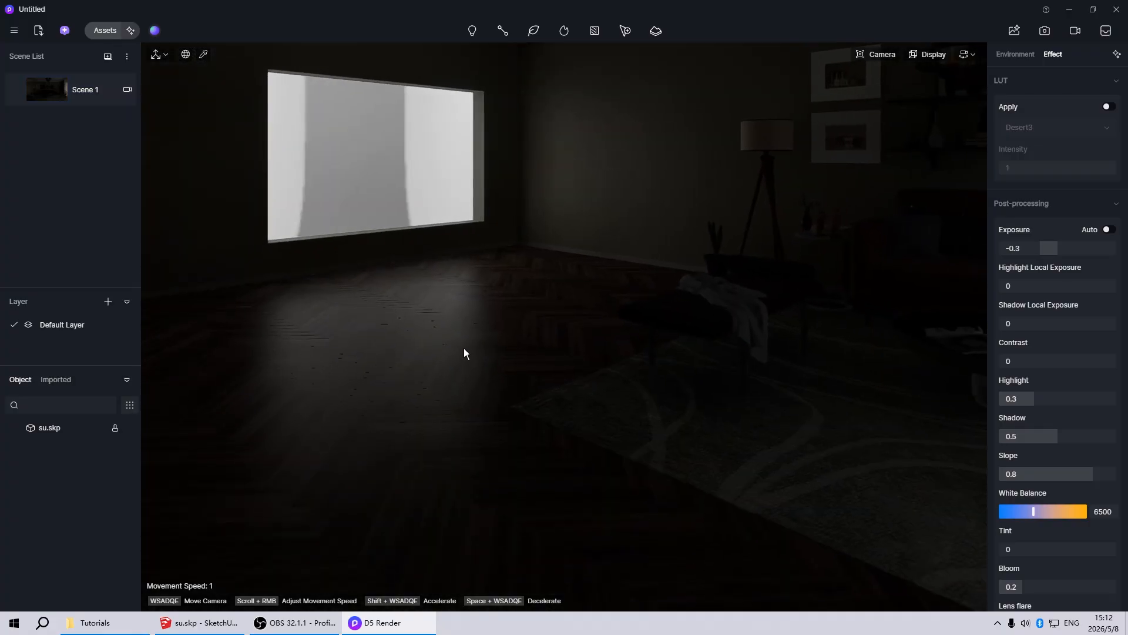
key("Tab")
scroll(458, 354, "down", 12)
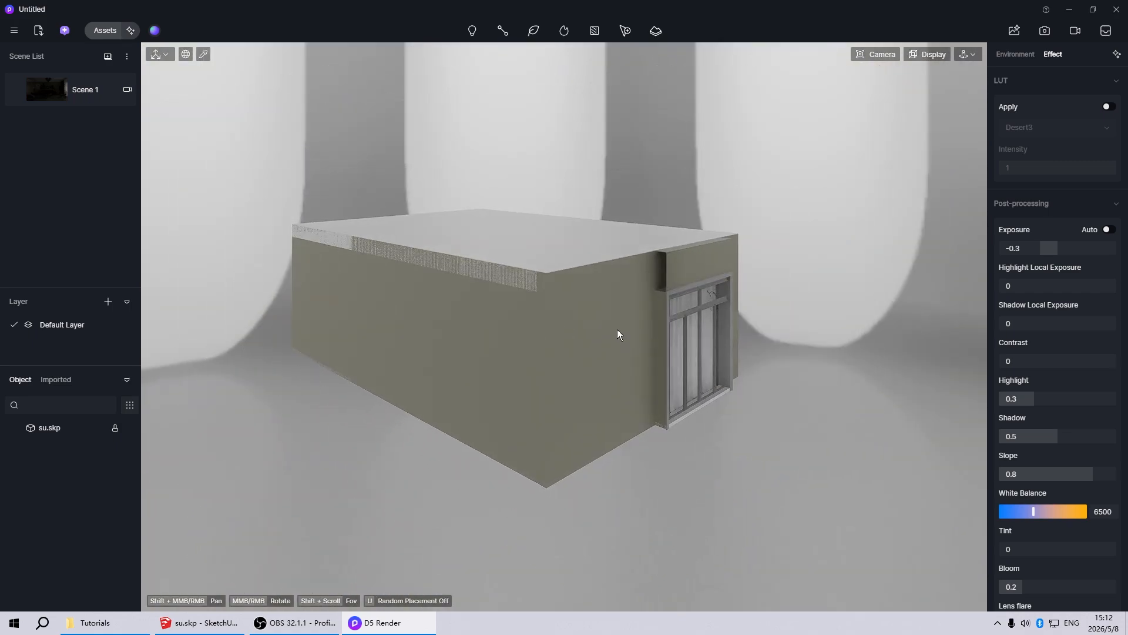
middle_click_drag(617, 330, 731, 338)
scroll(732, 338, "up", 3)
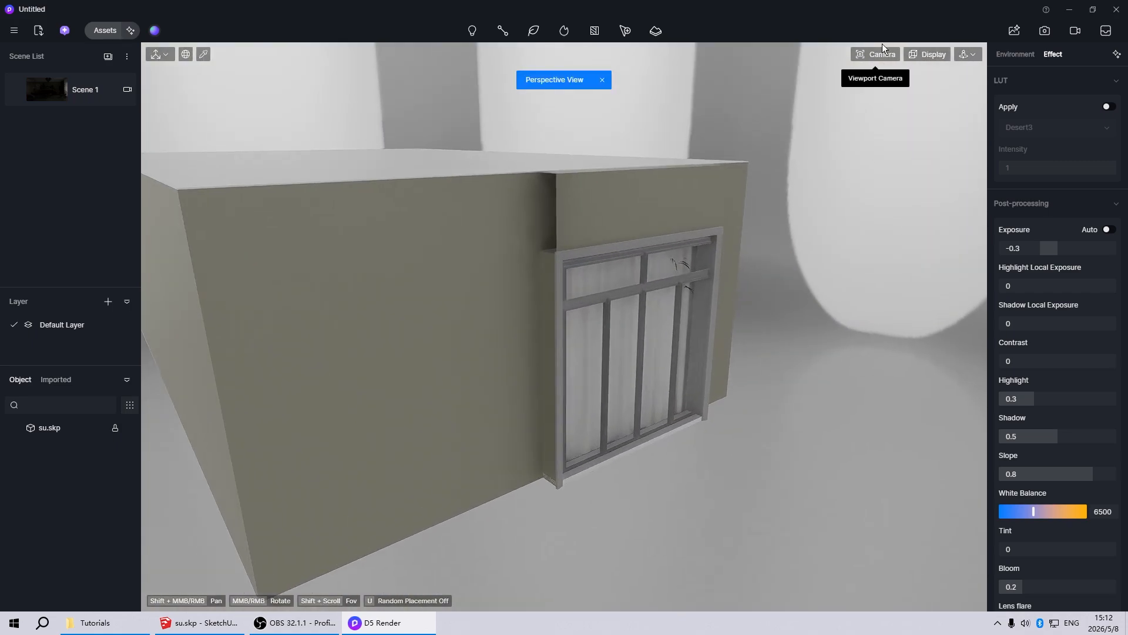
left_click(473, 31)
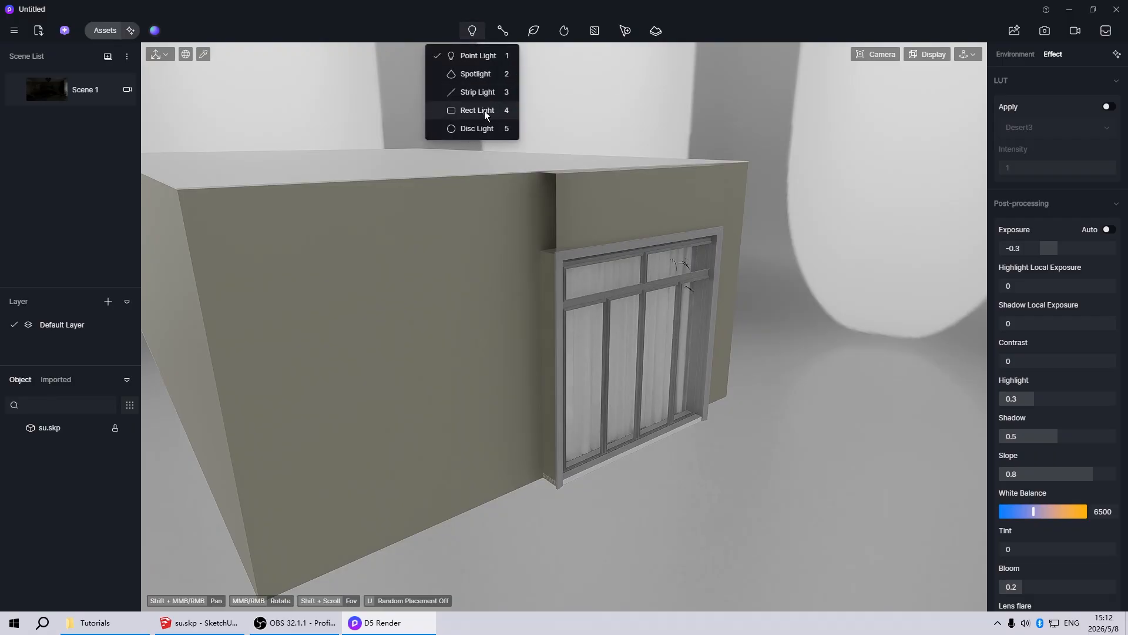
left_click(496, 111)
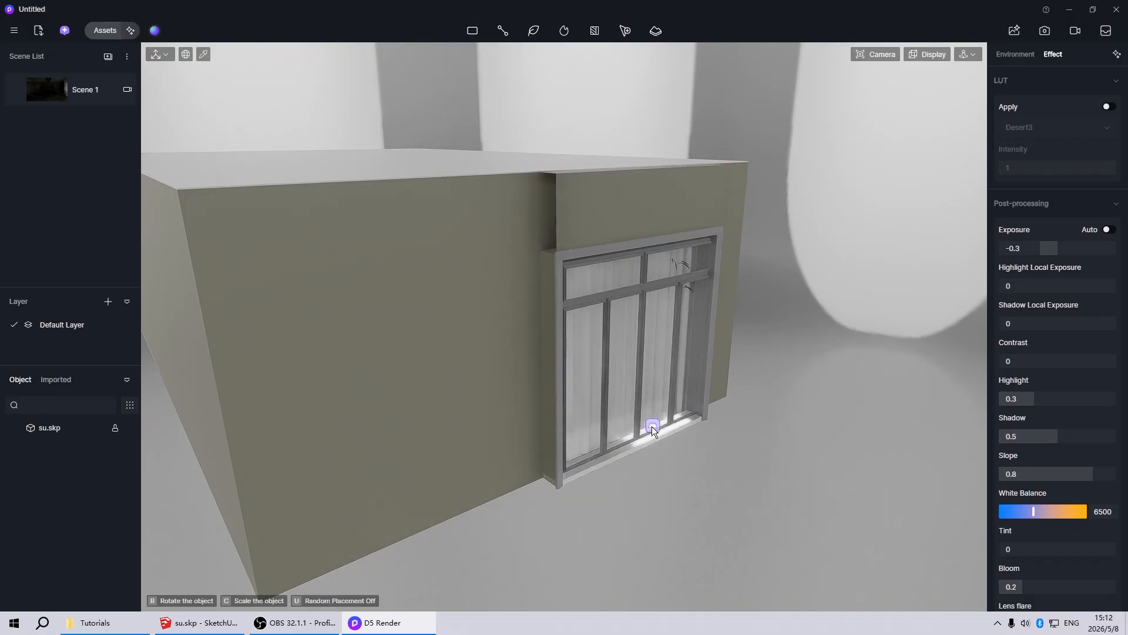
left_click(644, 447)
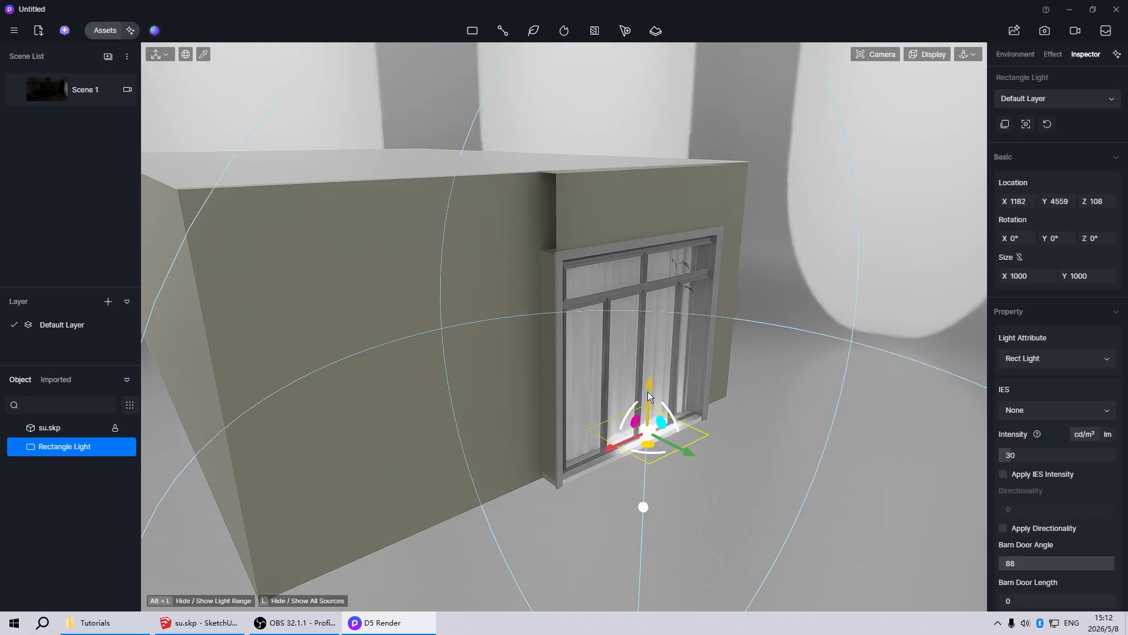
mouse_move(647, 392)
left_mouse_down()
mouse_move(649, 298)
mouse_move(688, 354)
mouse_move(657, 397)
left_mouse_up()
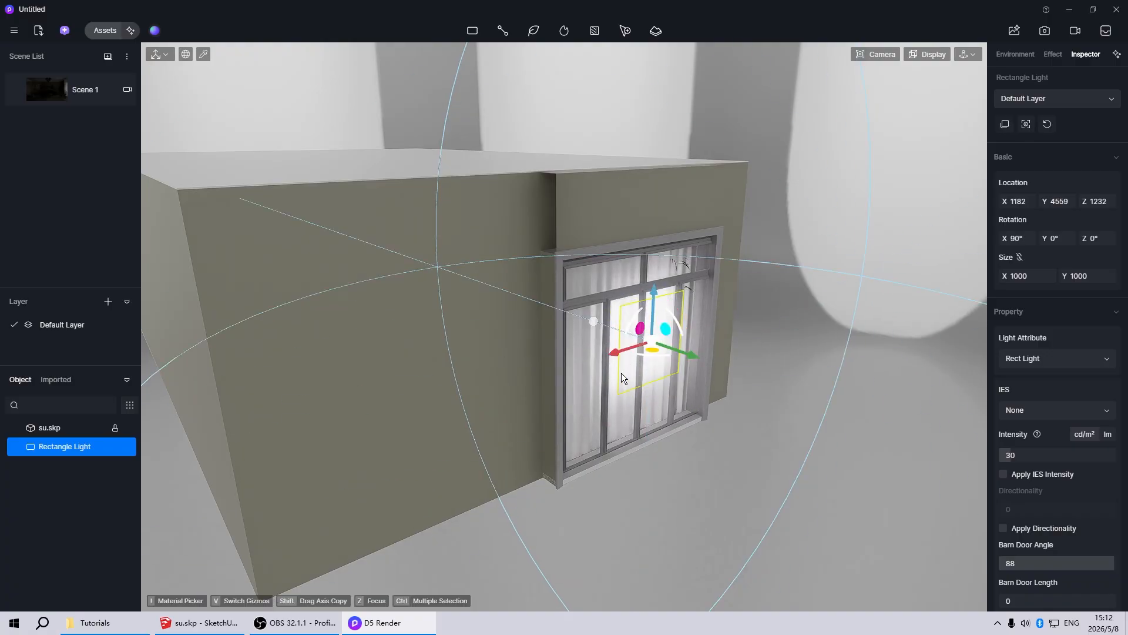
Scale the rectangle light to about 3866 by 3431 so it covers the whole window
key("v")
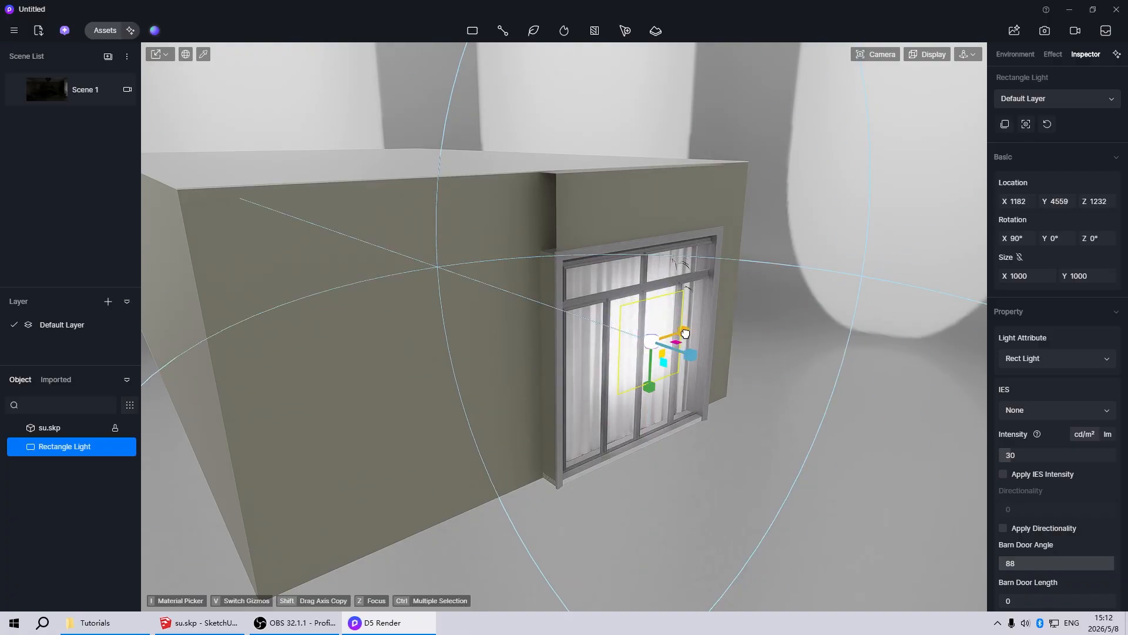
left_click_drag(685, 334, 730, 372)
left_click_drag(657, 391, 639, 543)
middle_click_drag(561, 457, 584, 451)
Move the rectangle light outward from the window to about Y 4922 and return to the Scene 1 view
key("v")
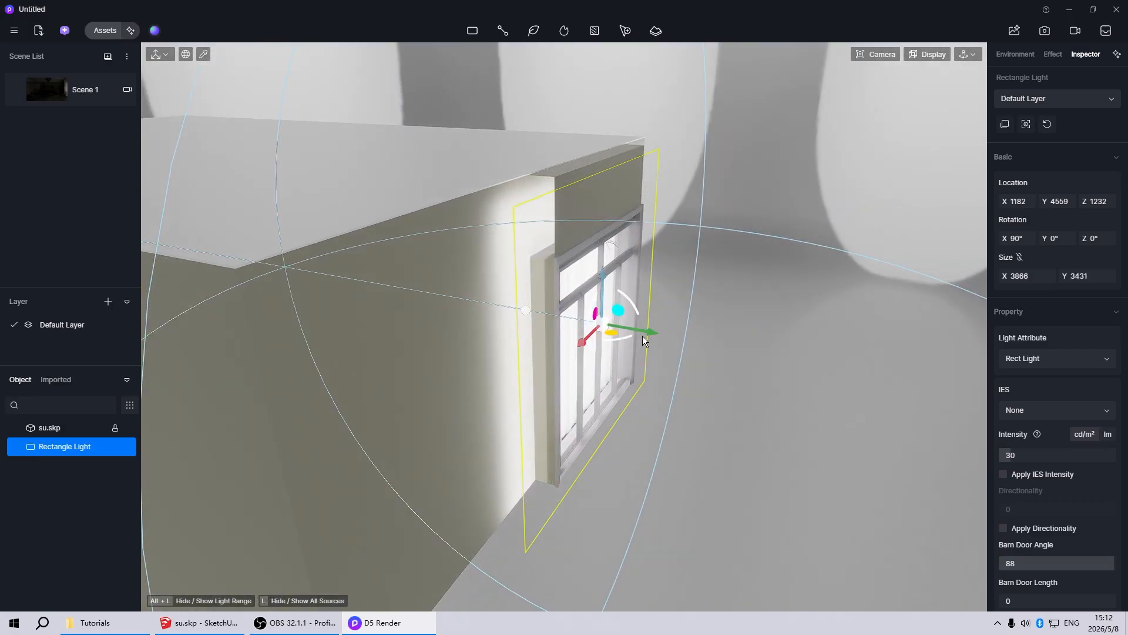
left_click_drag(643, 336, 678, 341)
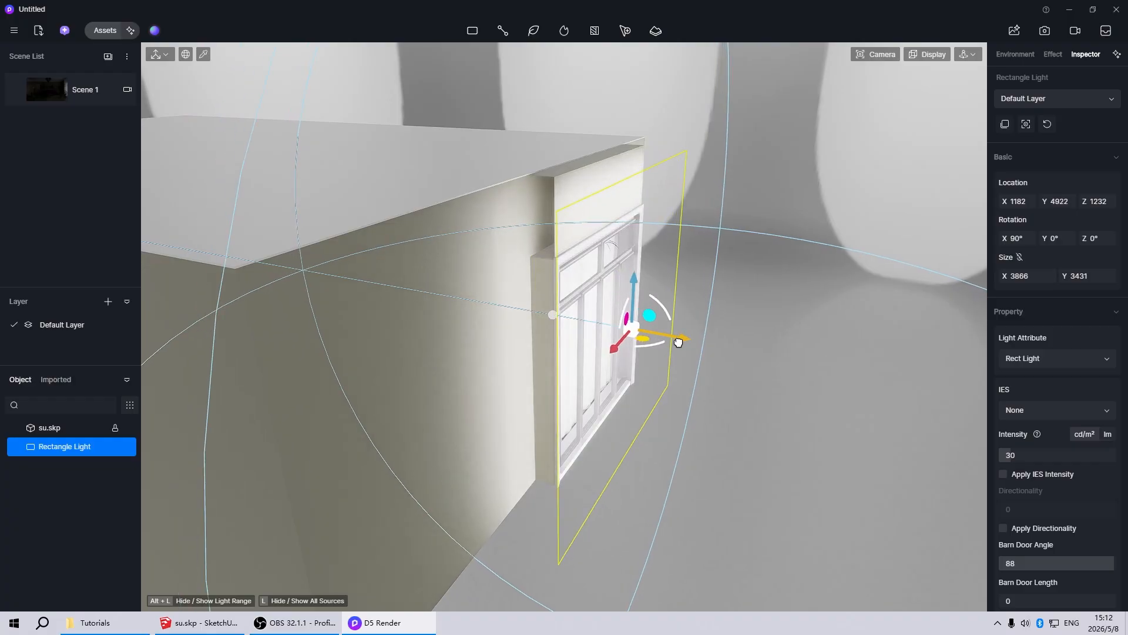
middle_click_drag(679, 341, 587, 475)
left_click(59, 89)
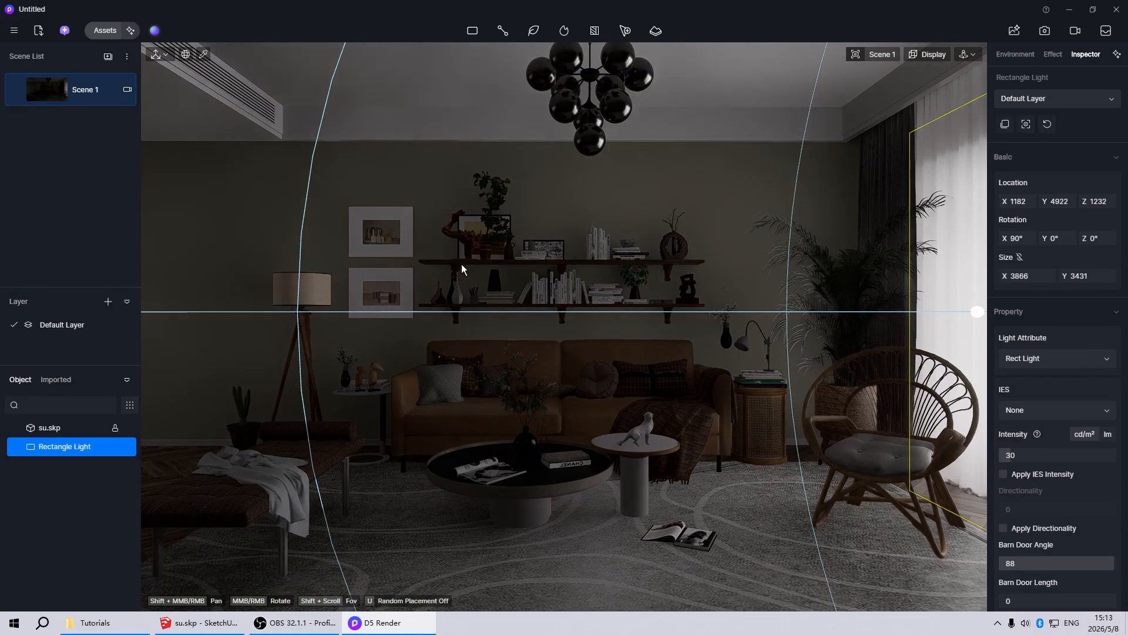
scroll(460, 263, "down", 5)
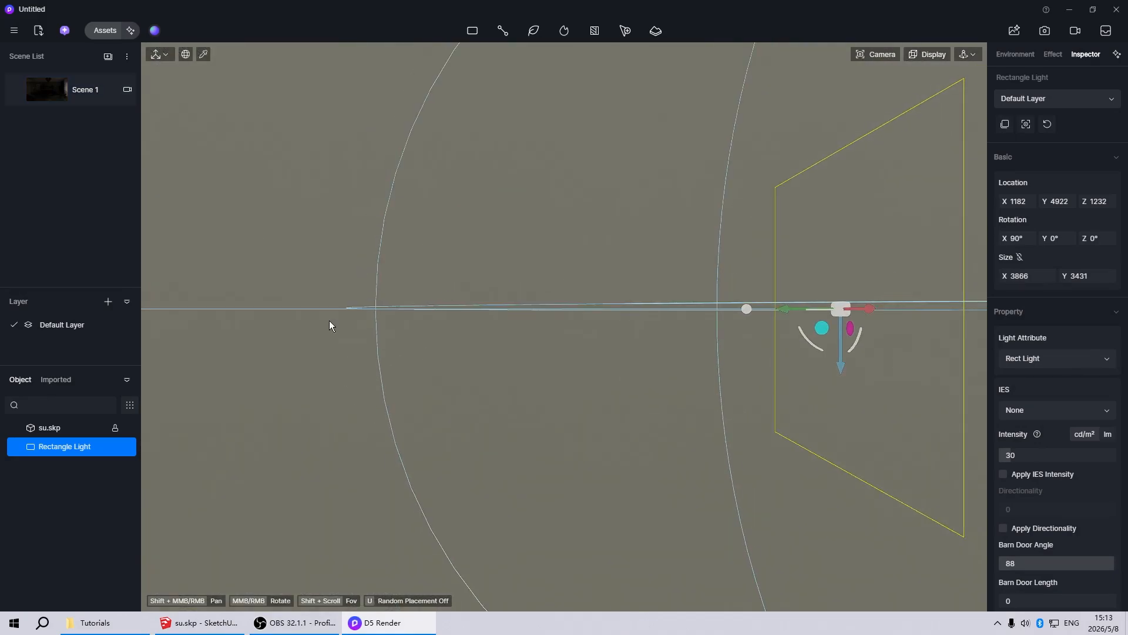
left_click(43, 90)
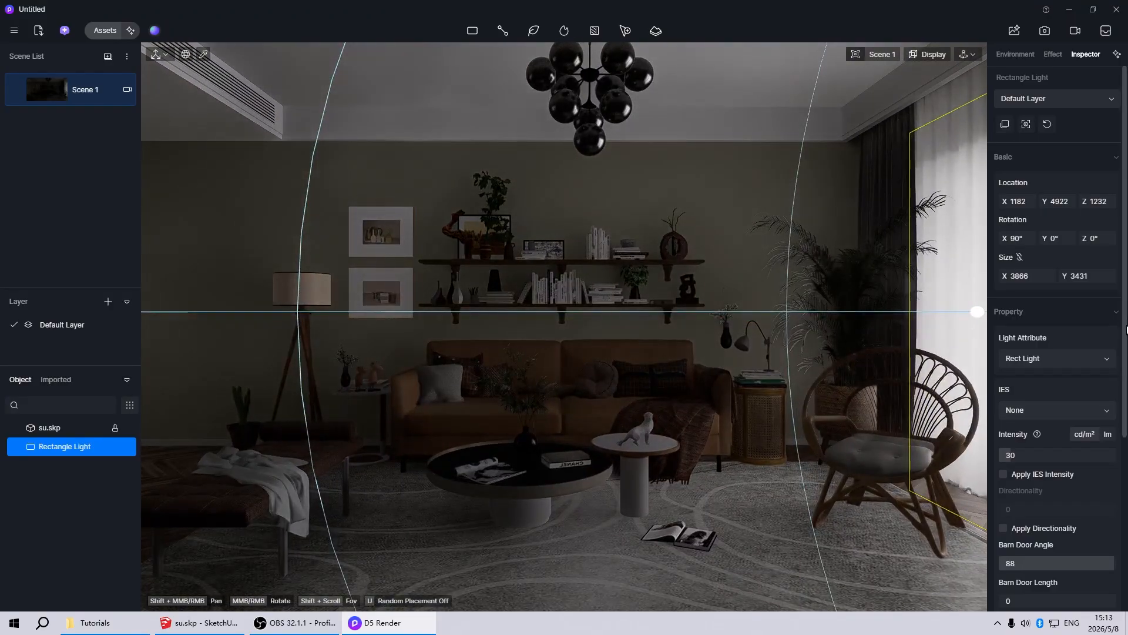
Set the rectangle light's attenuation radius to 15000 and deselect the light
scroll(1117, 330, "down", 5)
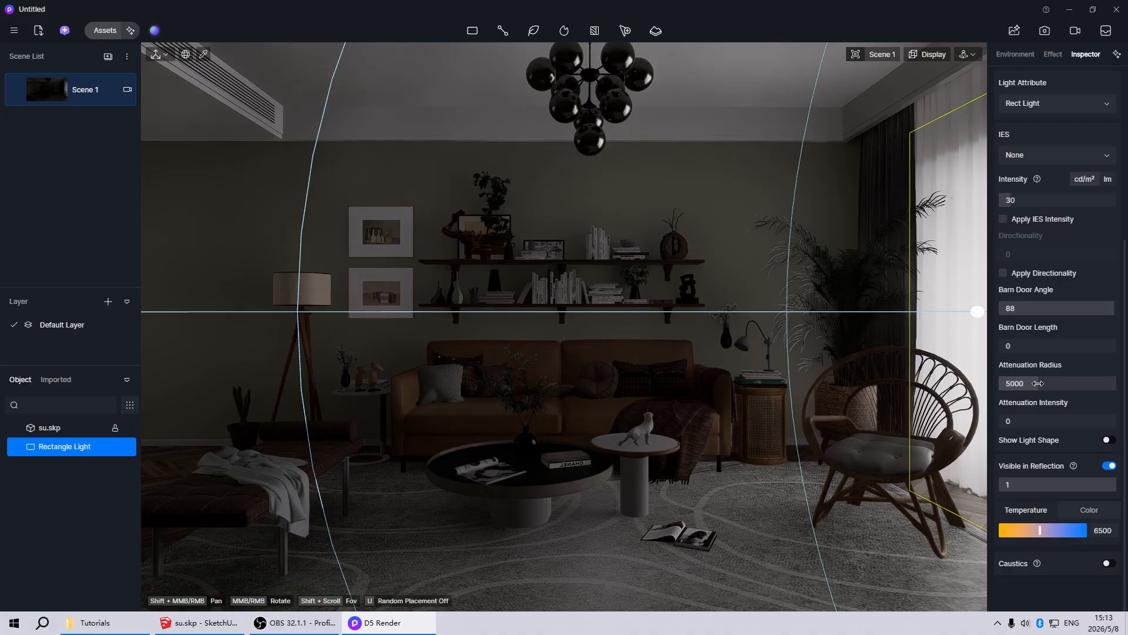
left_click_drag(1045, 383, 1127, 399)
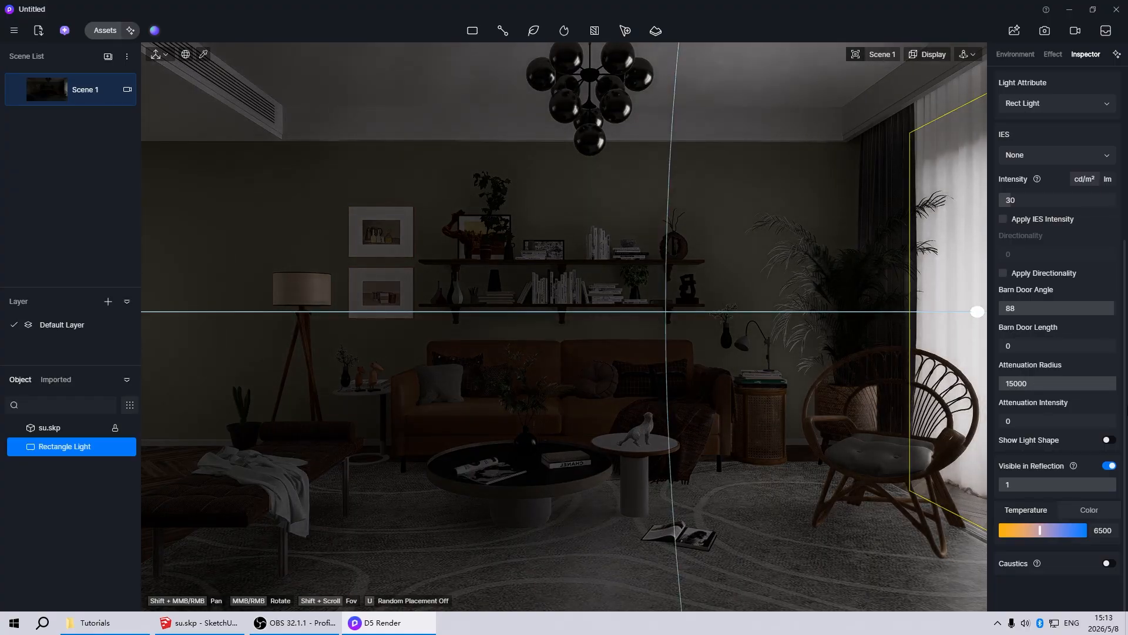
left_click(812, 341)
Duplicate the window's rectangle light to the room side of the sheer curtain, at about Y 4335
middle_click_drag(536, 301, 819, 301)
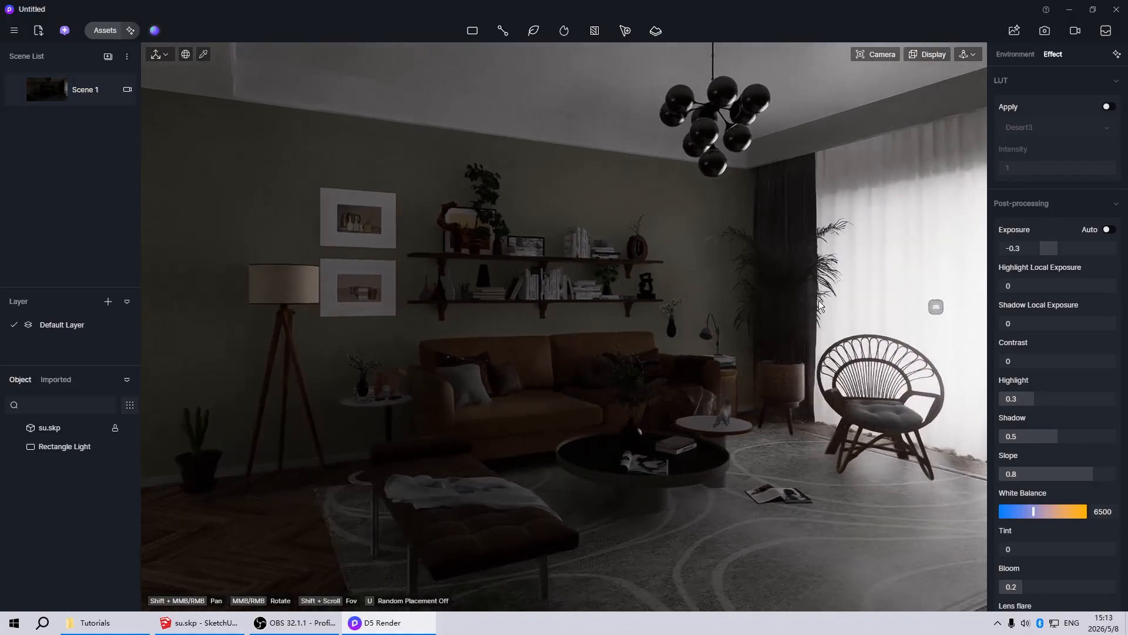
left_click(937, 307)
scroll(747, 322, "up", 10)
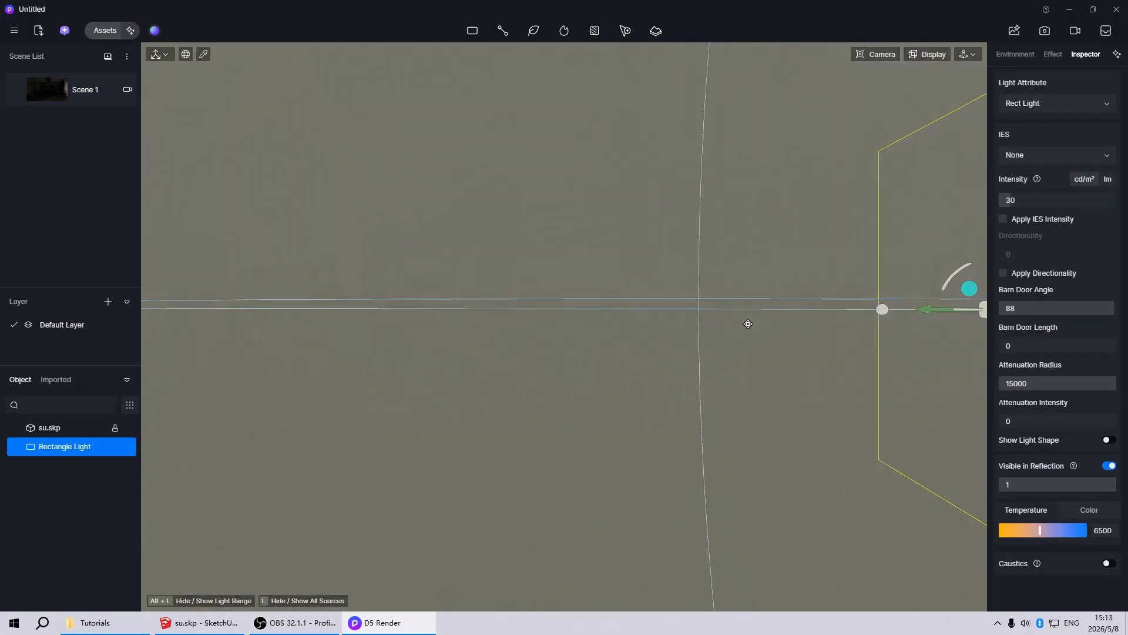
scroll(748, 324, "up", 2)
scroll(1046, 353, "up", 3)
scroll(482, 333, "down", 3)
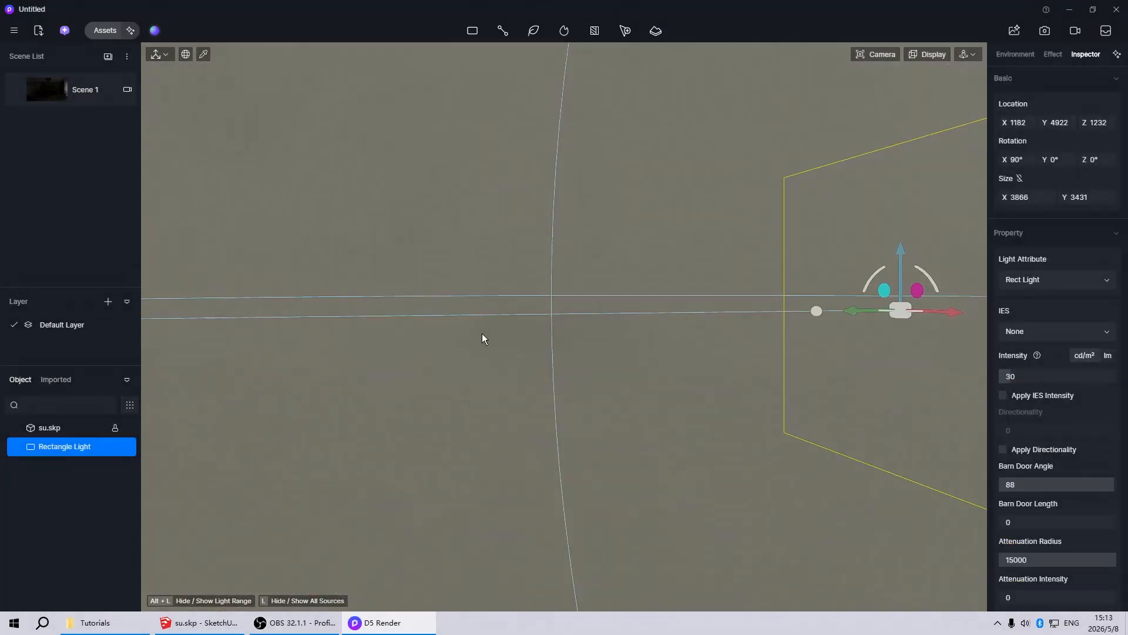
scroll(482, 333, "up", 1)
scroll(802, 333, "down", 2)
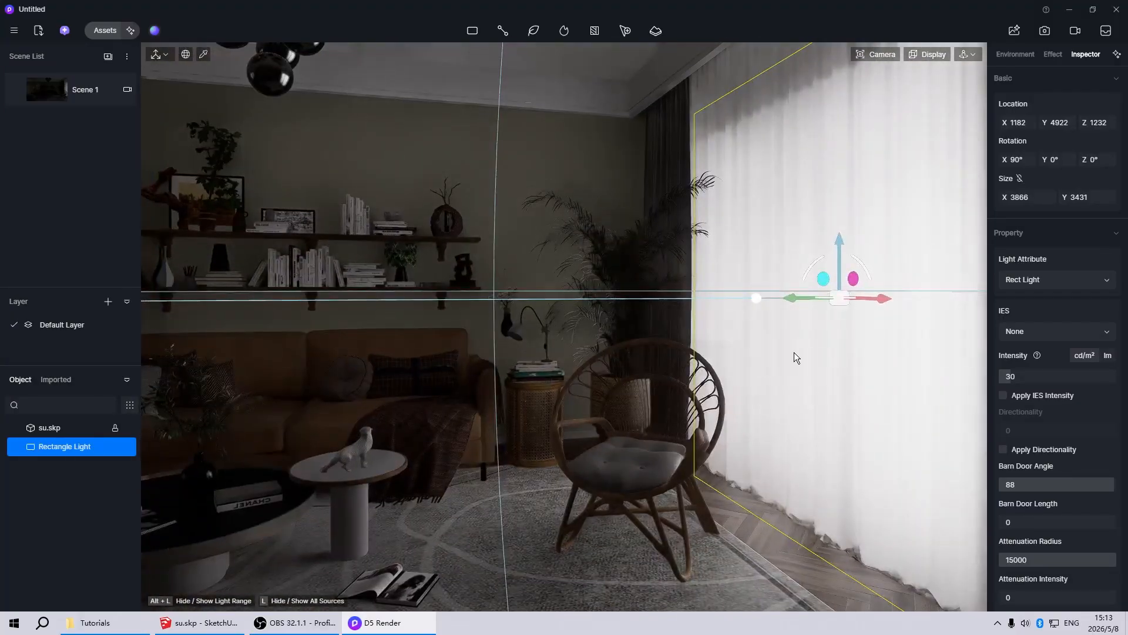
left_click_drag(793, 300, 714, 333)
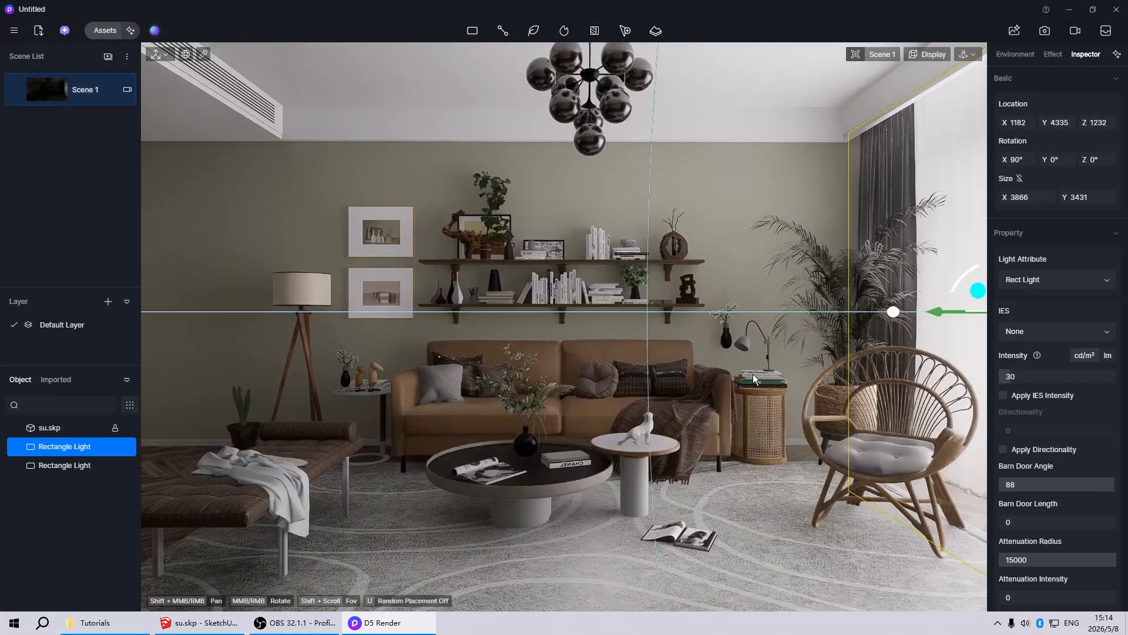
Scale the duplicated rectangle light on the room side of the curtain down to about 1988 by 1572
key("f")
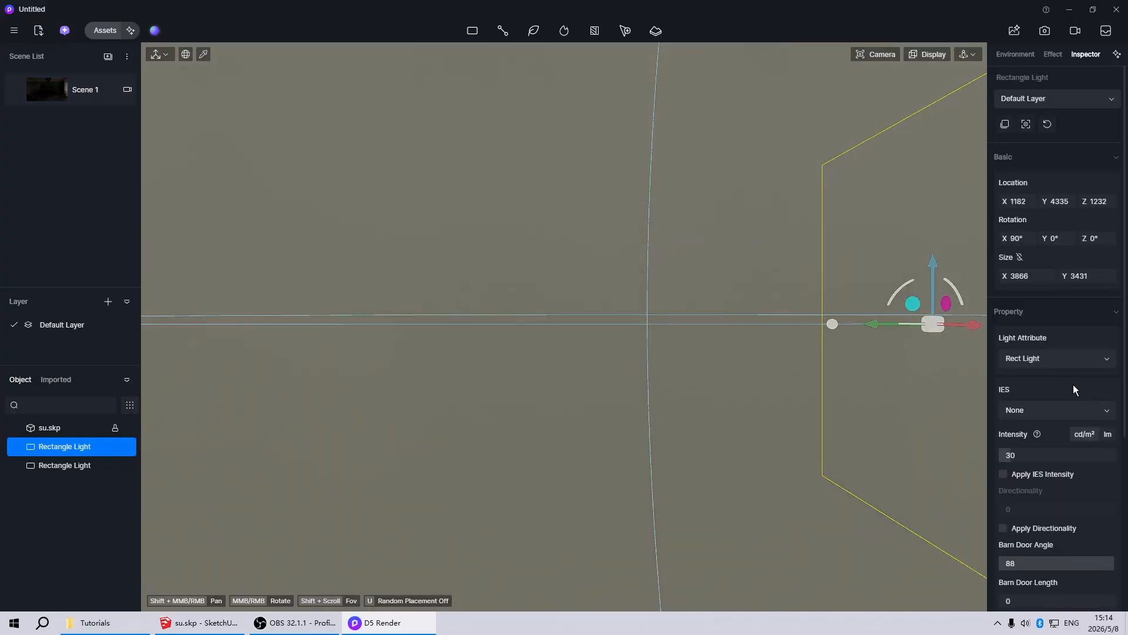
left_click_drag(933, 385, 632, 292)
left_click(82, 89)
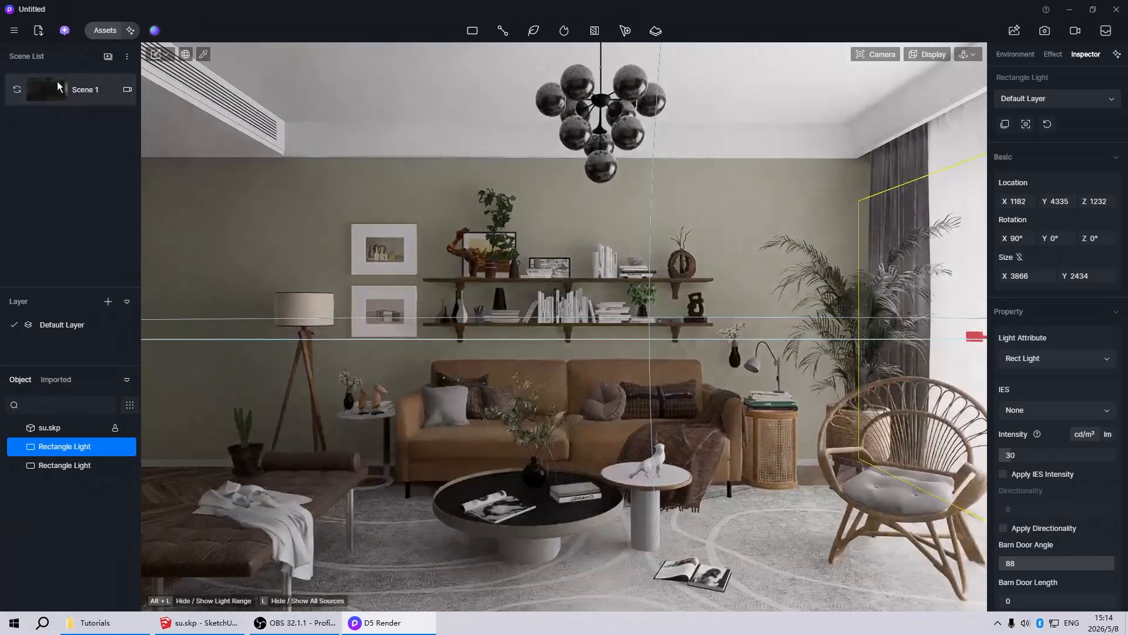
key("f")
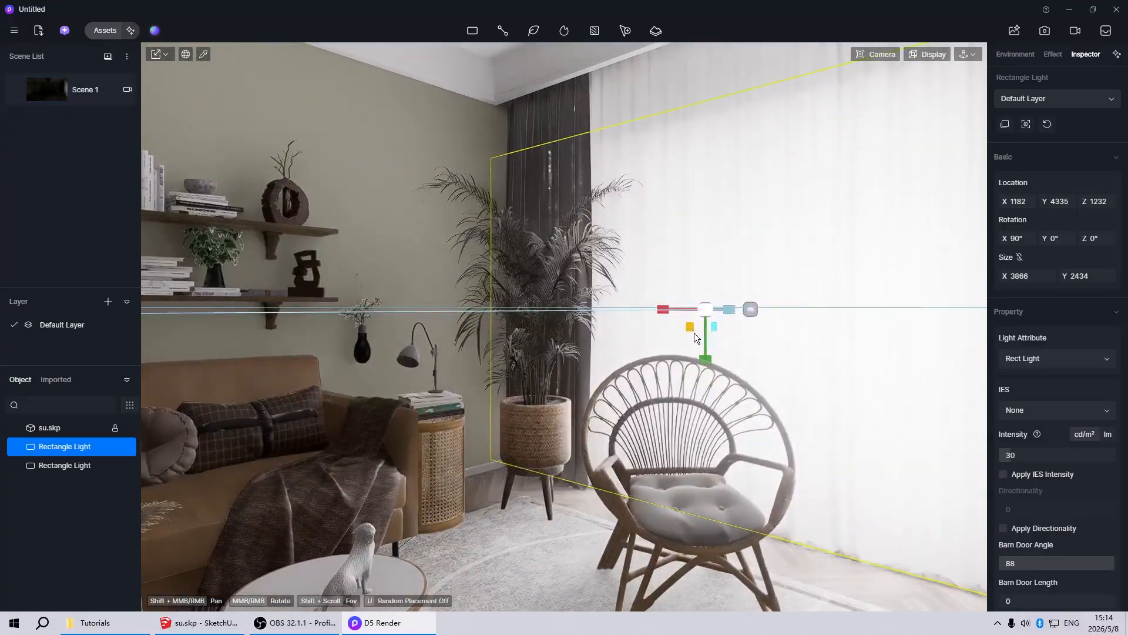
key("space")
key("space")
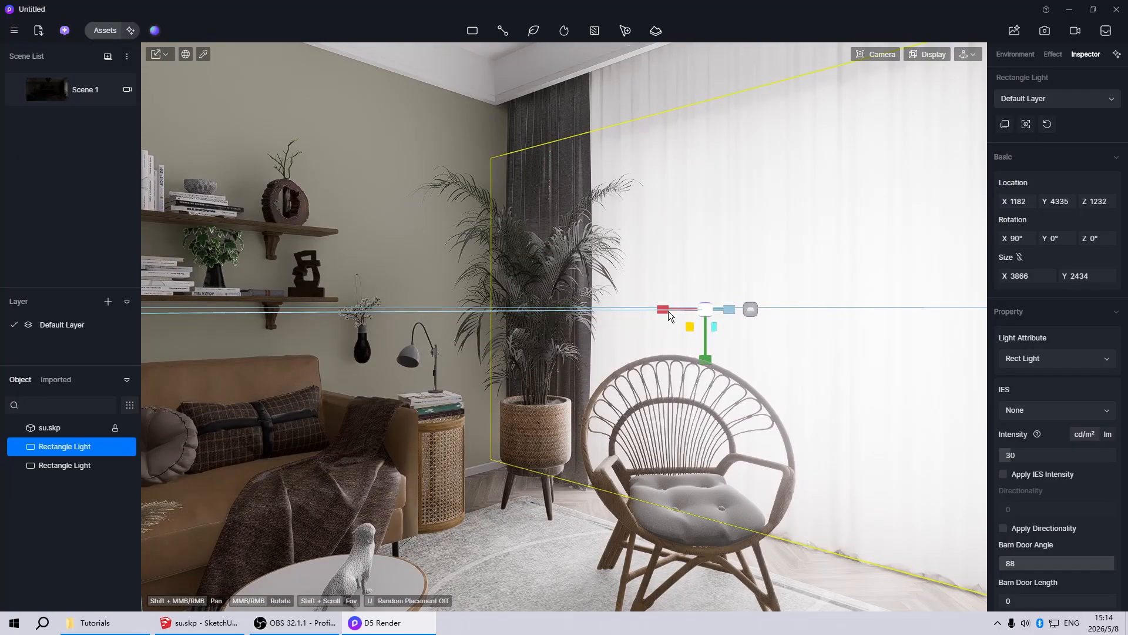
left_click_drag(664, 309, 870, 347)
left_click_drag(708, 365, 709, 217)
key("space")
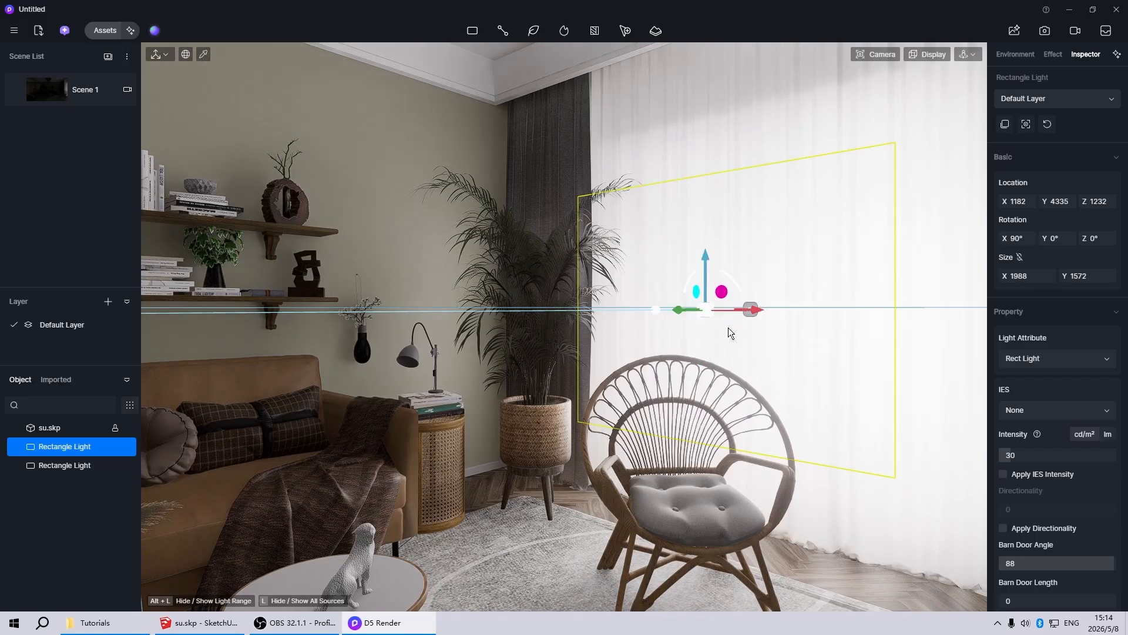
Move the smaller rectangle light along the window to about X 703 and slightly into the room to about Y 4300
left_click_drag(764, 309, 846, 330)
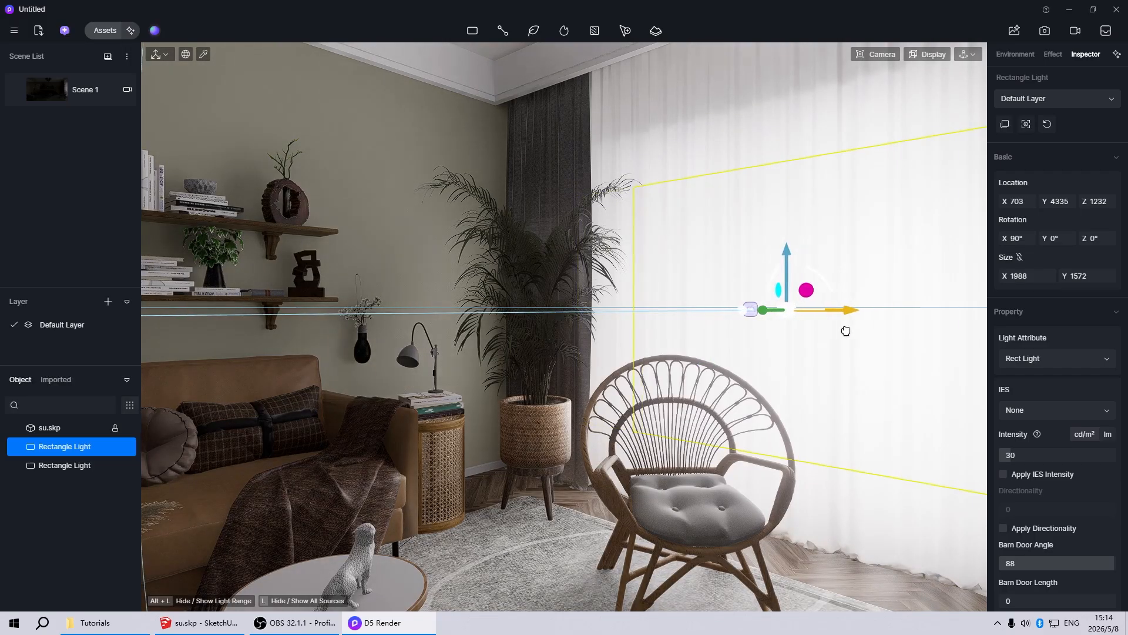
scroll(525, 339, "down", 4)
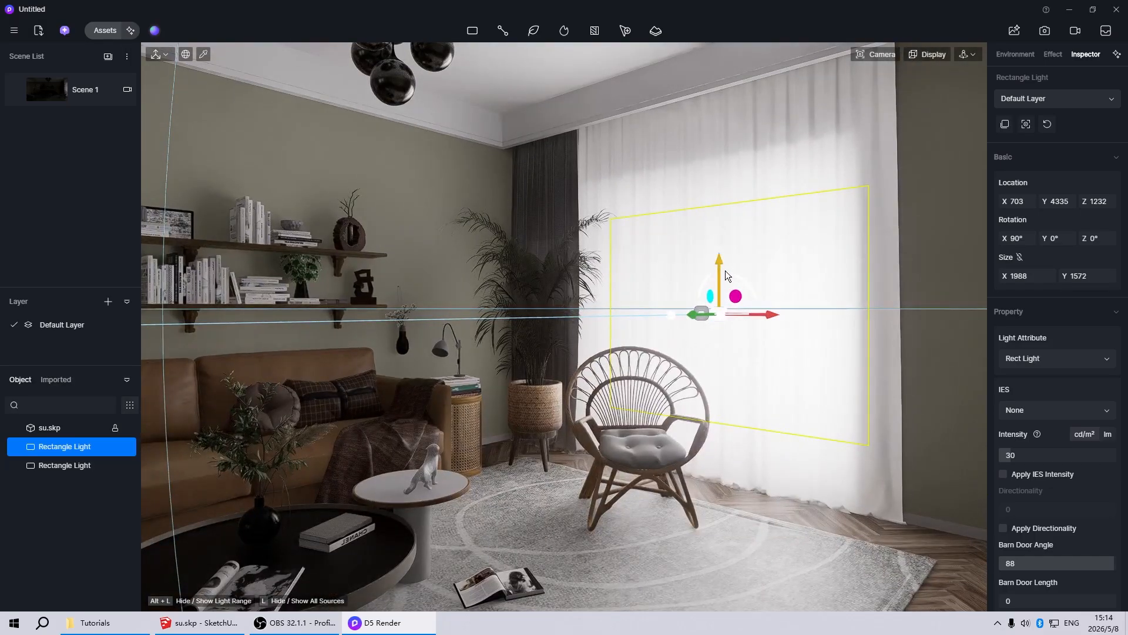
left_click_drag(719, 258, 719, 263)
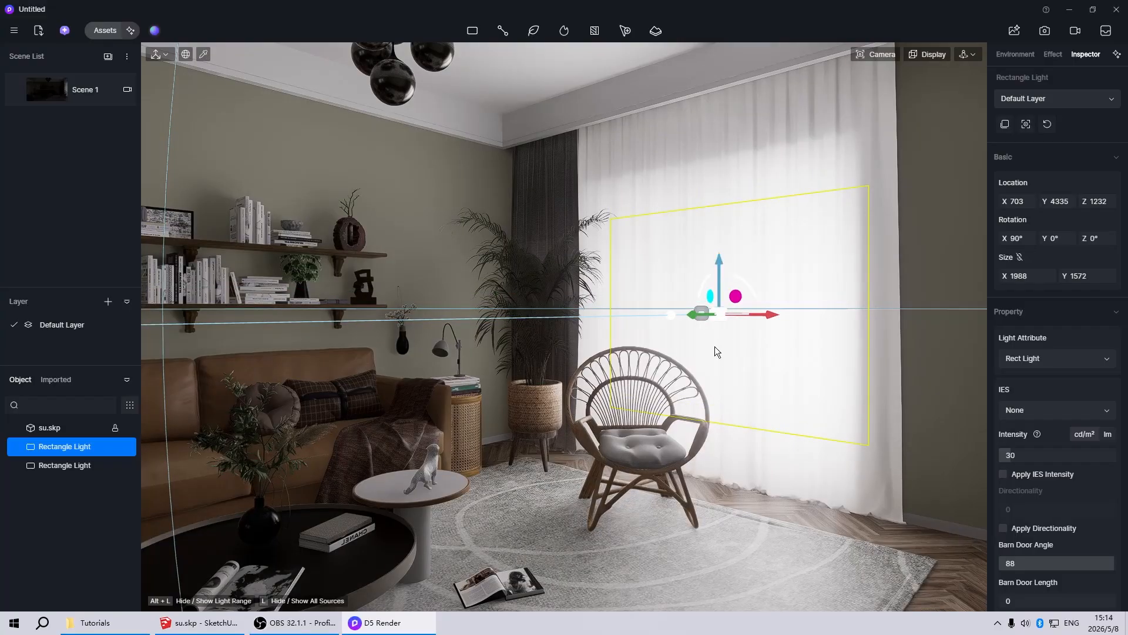
middle_click_drag(717, 359, 760, 357)
left_click(761, 358)
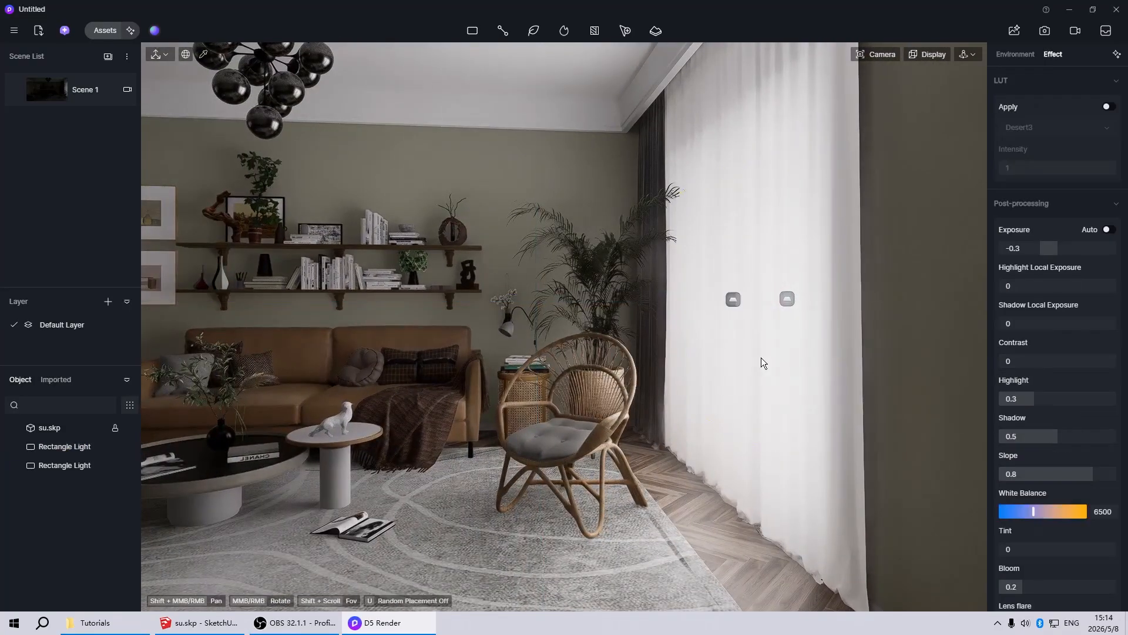
left_click(734, 301)
left_click_drag(679, 302, 673, 302)
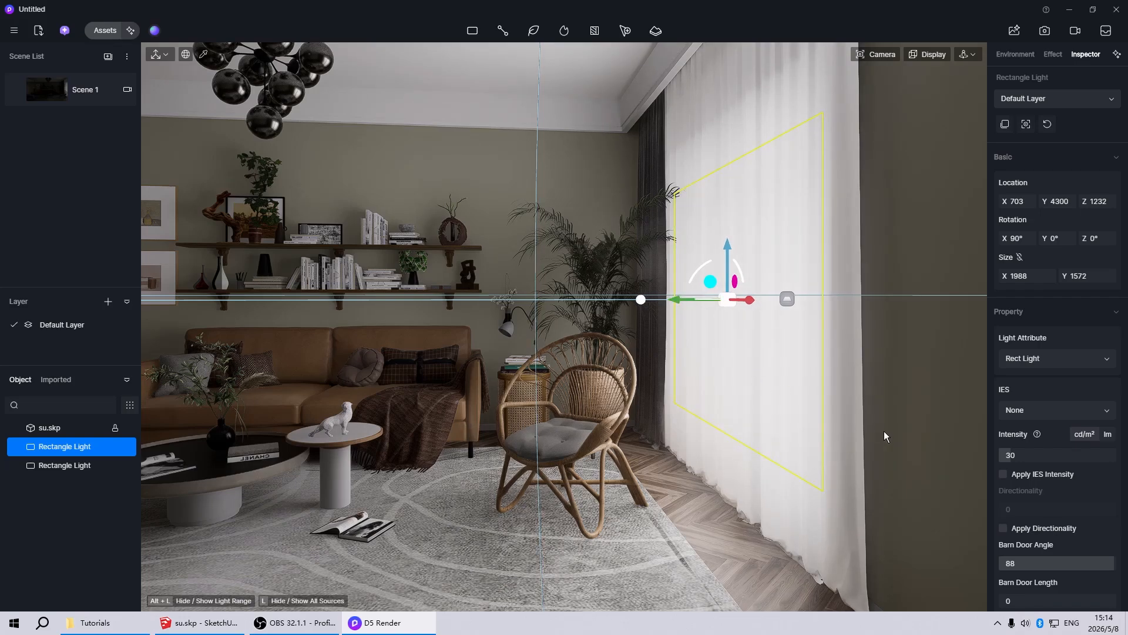
Set the room-side rectangle light's intensity to 1, deselect it and return to the Scene 1 view
left_click(1033, 451)
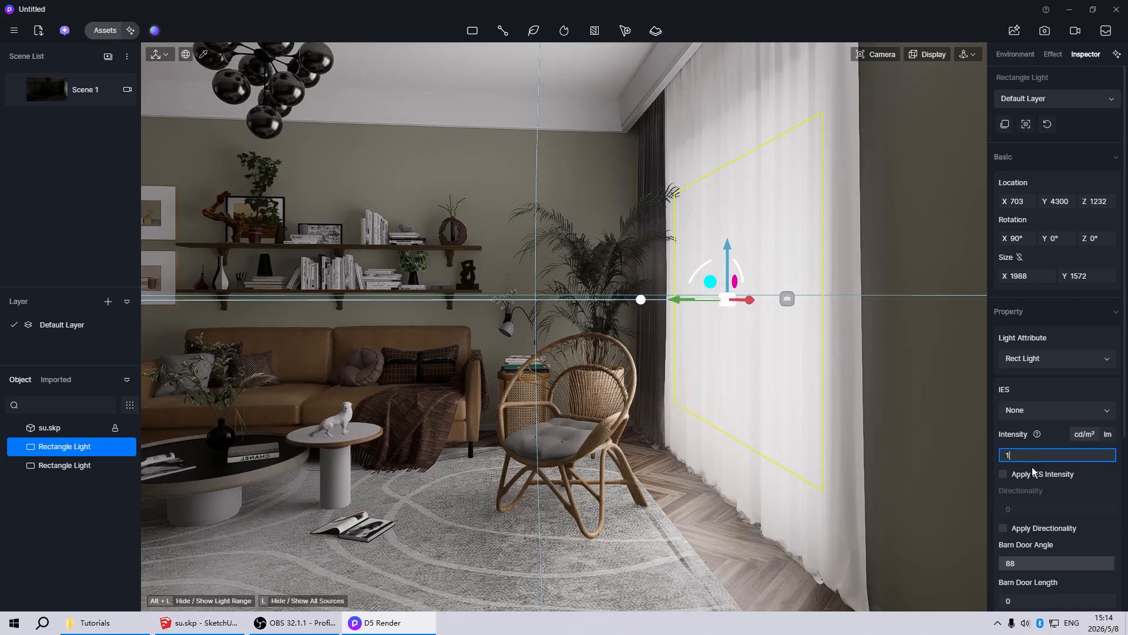
key("Return")
left_click(637, 389)
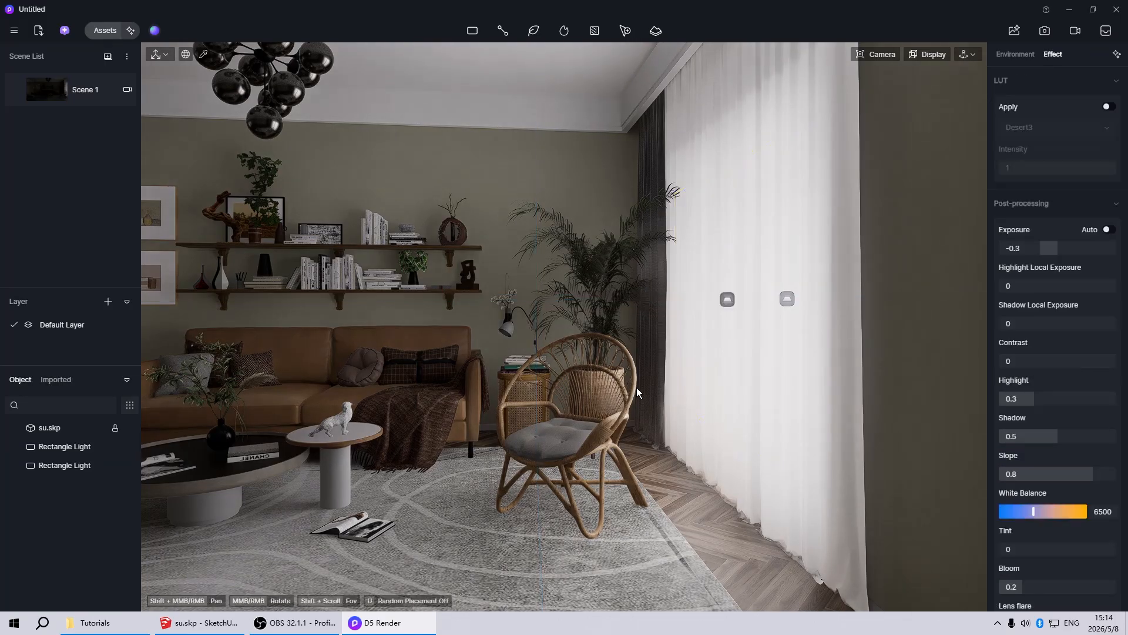
left_click(63, 97)
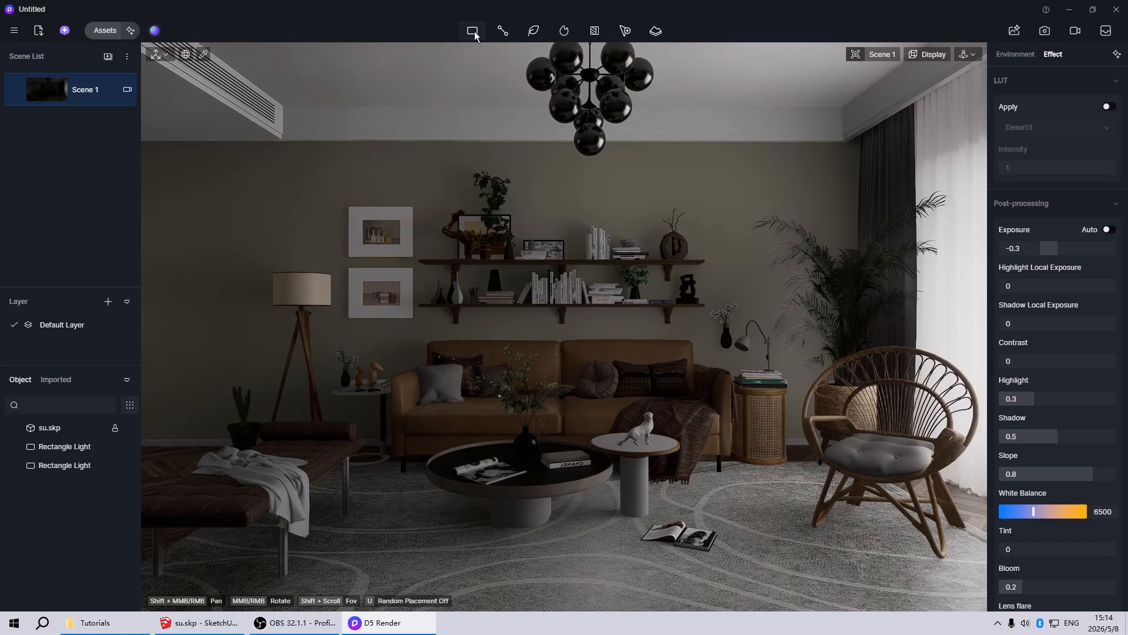
Place a spotlight over the daybed and raise it to about Z 2009
mouse_move(470, 31)
left_click(472, 74)
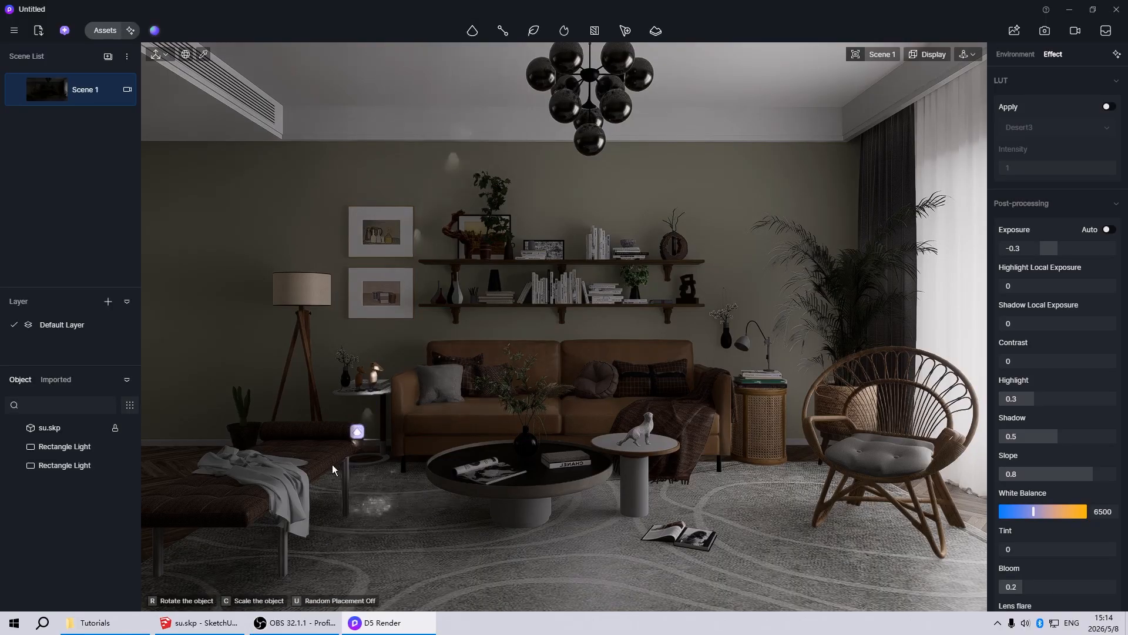
left_click(246, 460)
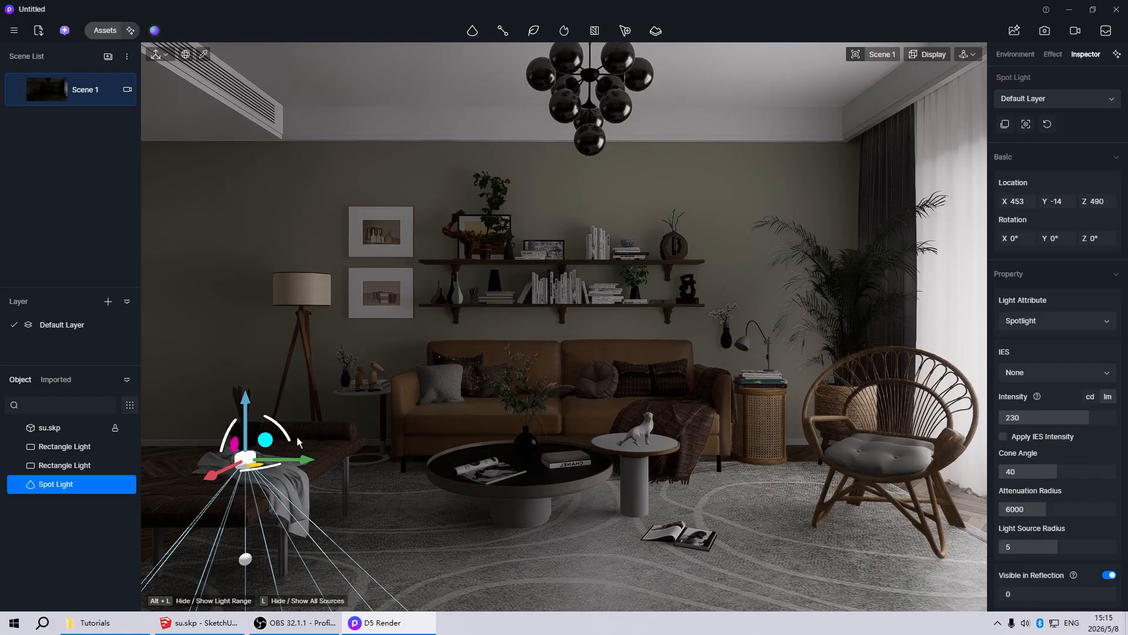
left_click_drag(246, 401, 282, 98)
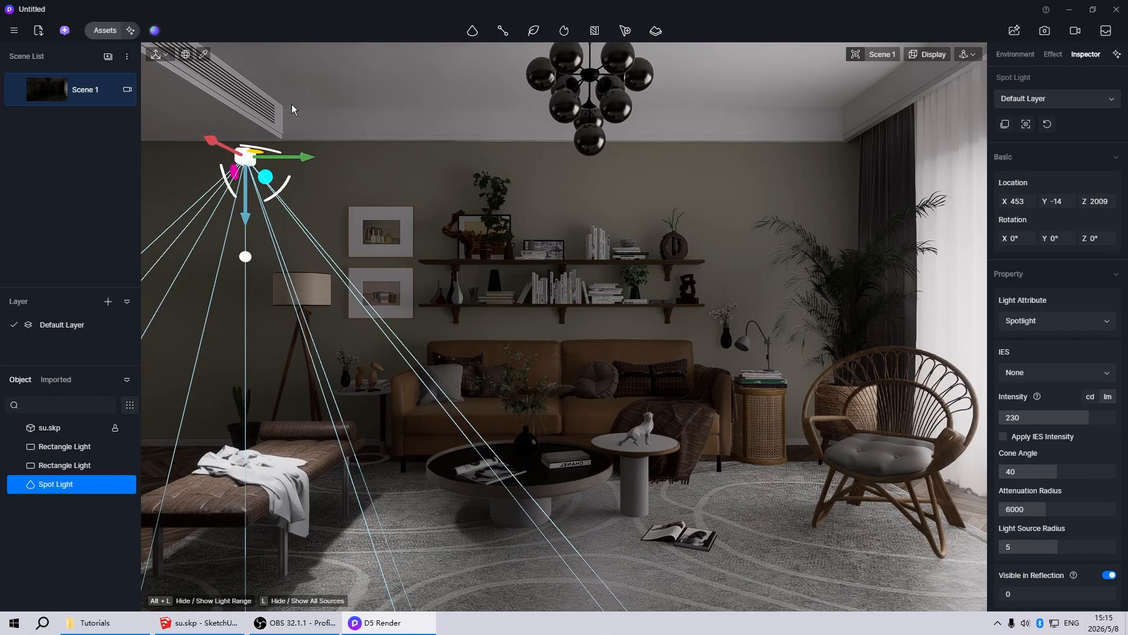
Set the spotlight's intensity to 50 lm and deselect it
scroll(1125, 487, "down", 3)
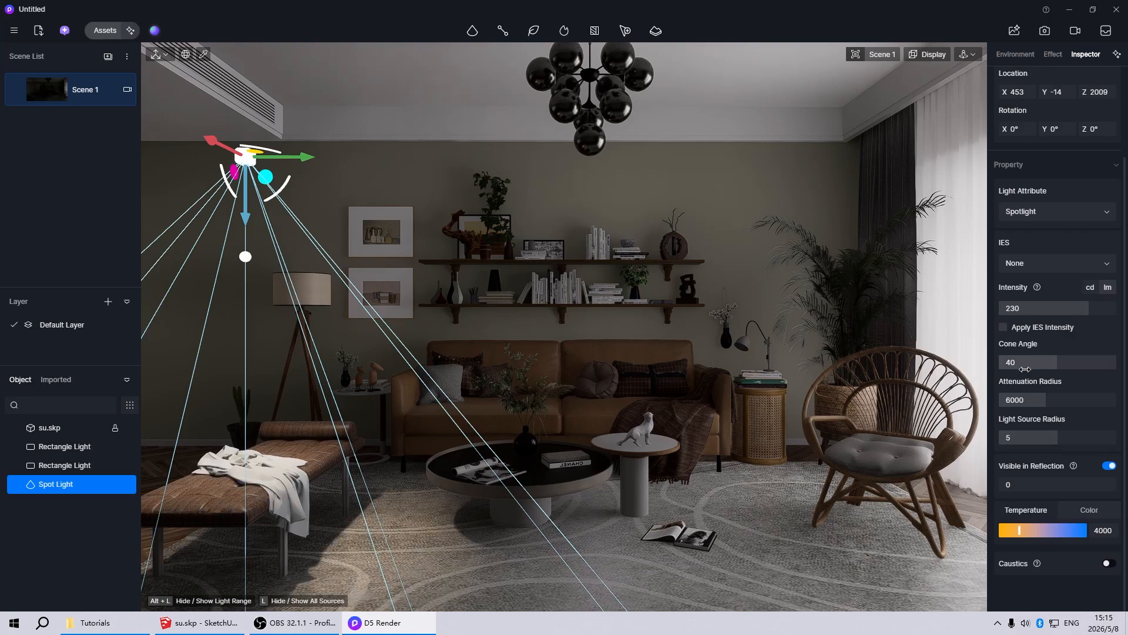
left_click(1033, 308)
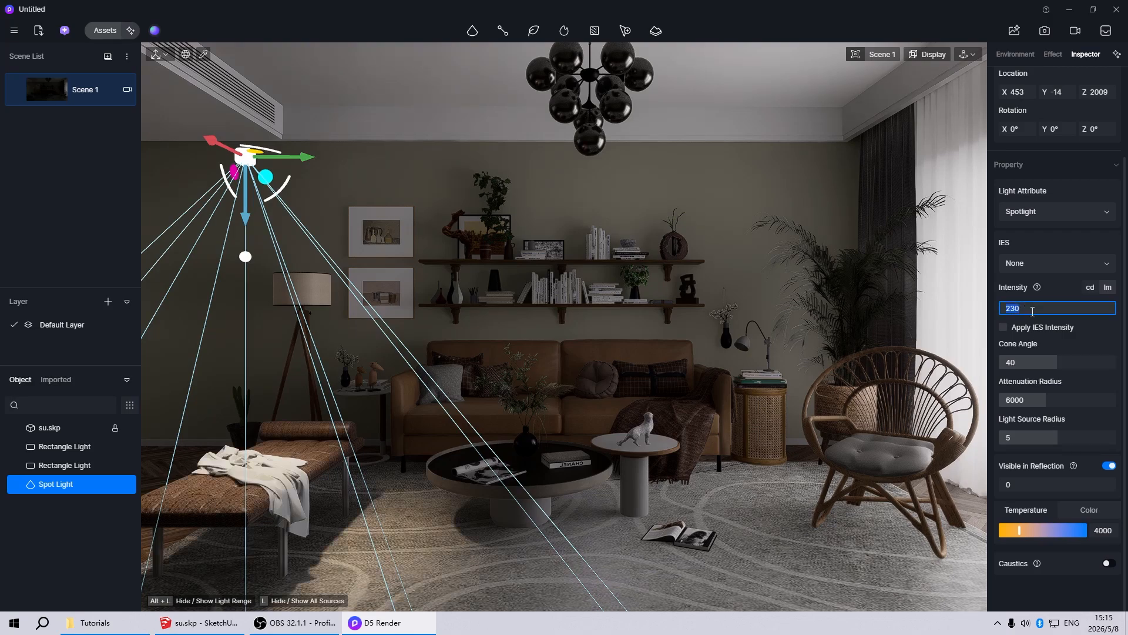
type("50")
key("Return")
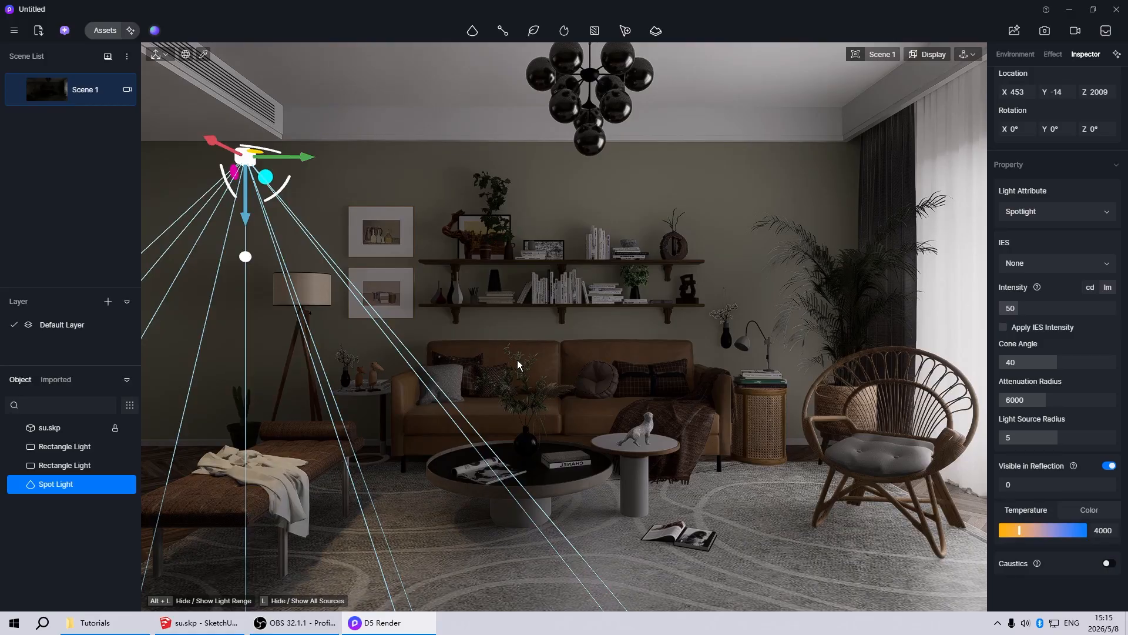
left_click(517, 359)
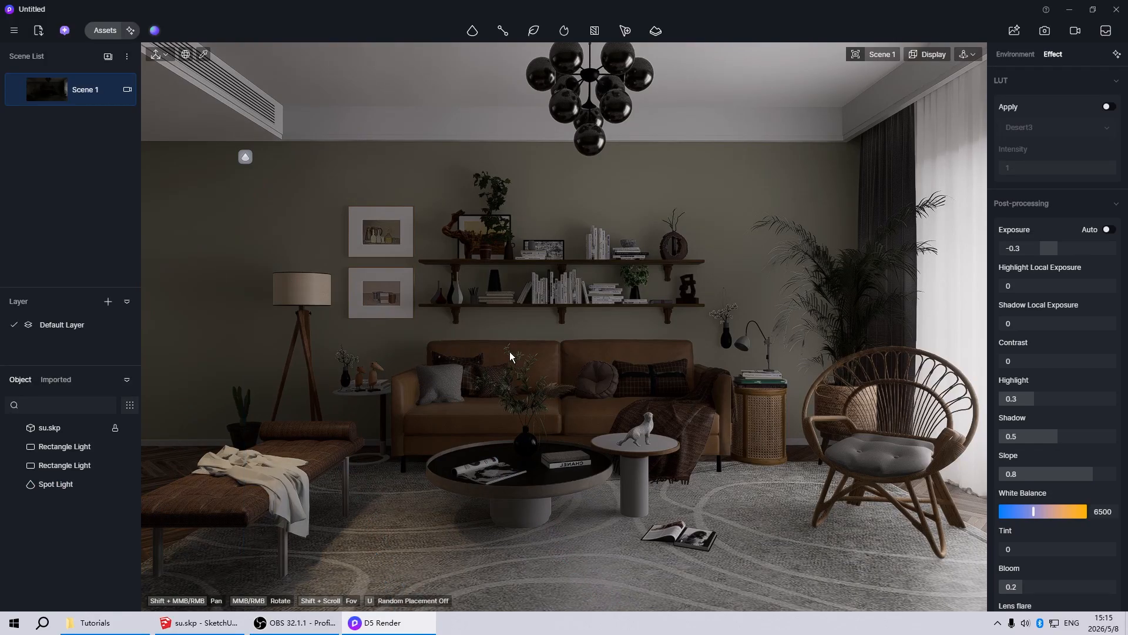
Switch to the top view with wireframe display to see the furniture layout beneath the ceiling
left_click(886, 54)
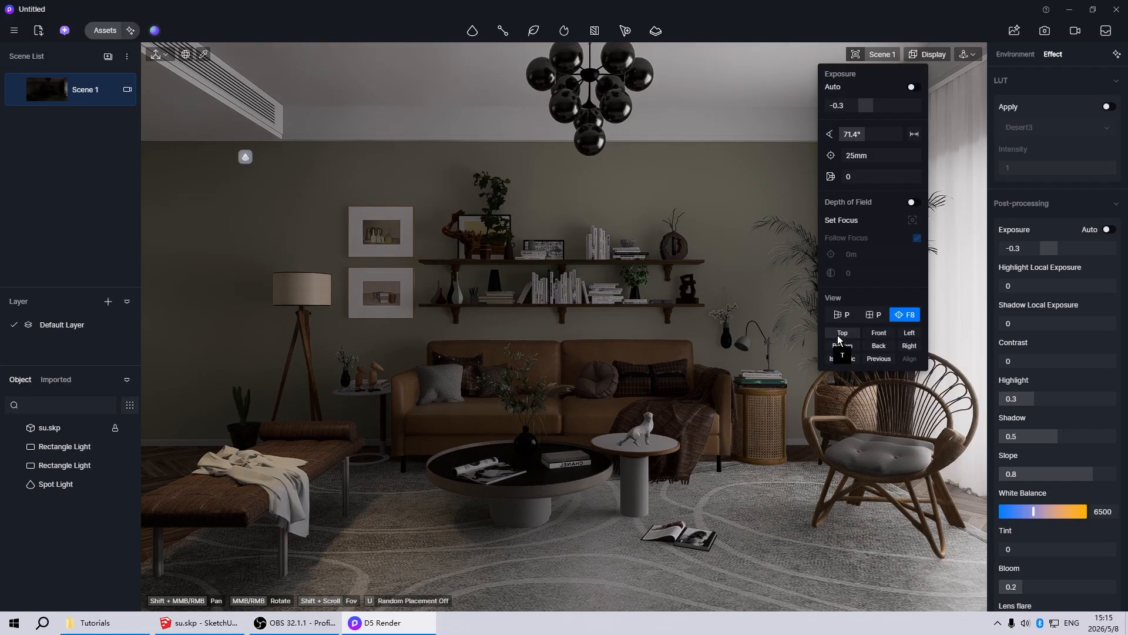
left_click(840, 334)
left_click(930, 54)
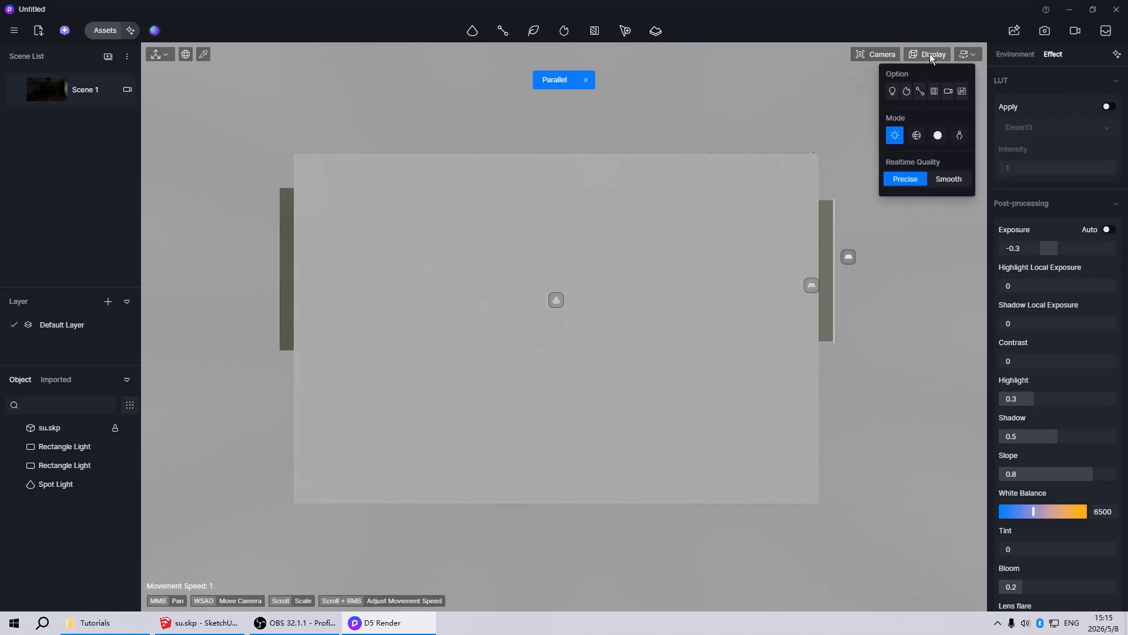
left_click(916, 136)
scroll(551, 272, "up", 5)
Duplicate the spotlight five times: over the coffee table, the armchair, the plant corner and two spots along the sofa
left_click(550, 275)
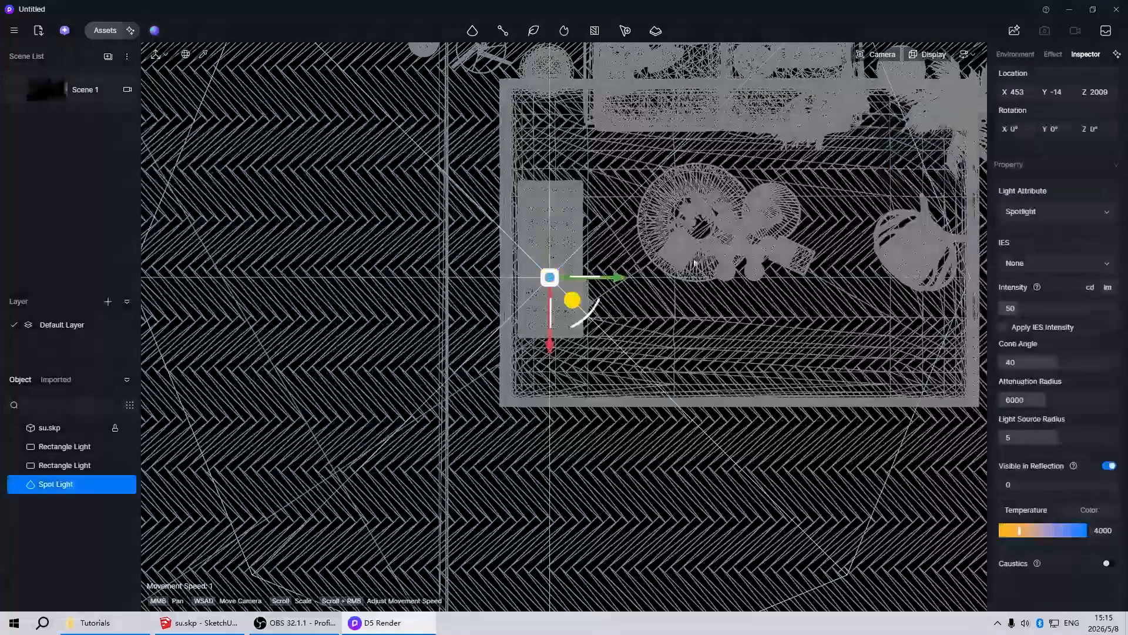
scroll(695, 263, "down", 4)
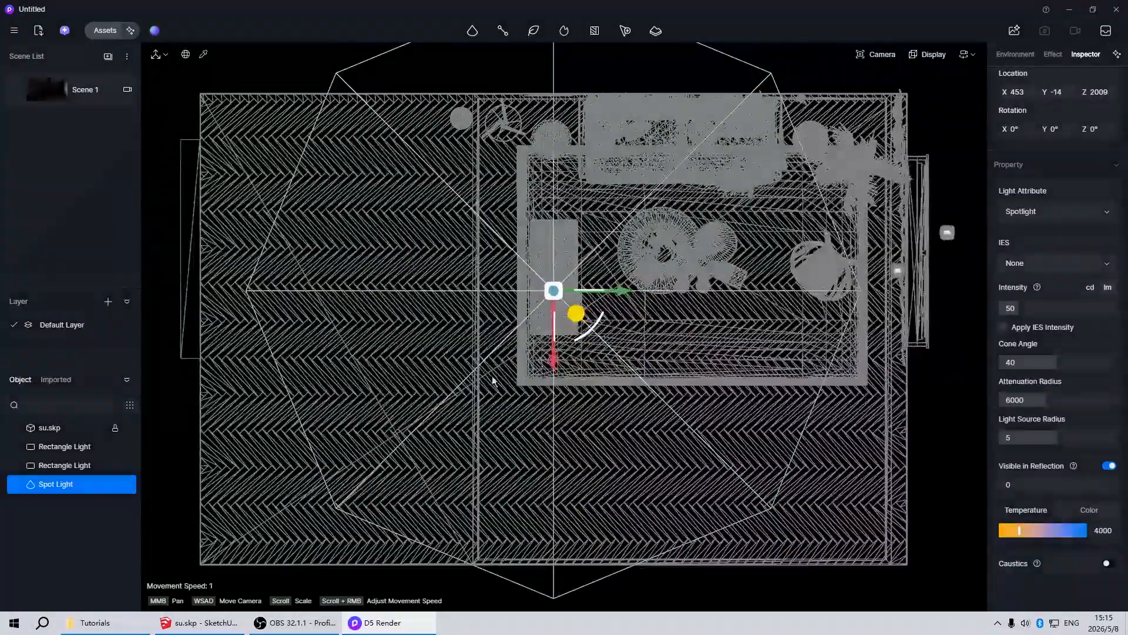
middle_click_drag(549, 395, 469, 452)
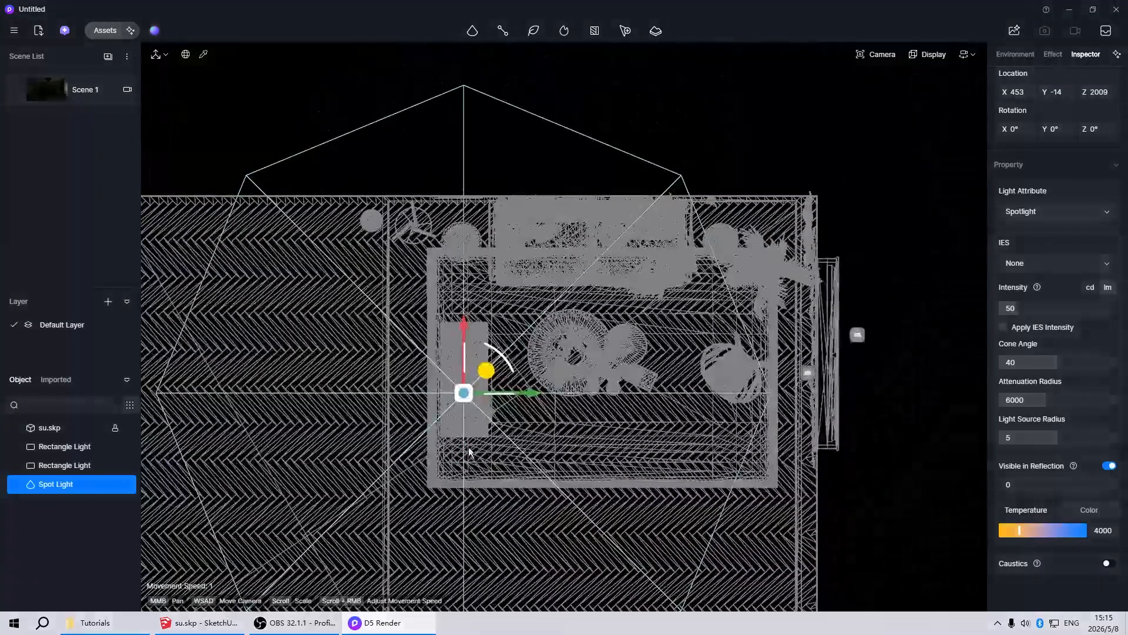
left_click_drag(485, 370, 750, 233)
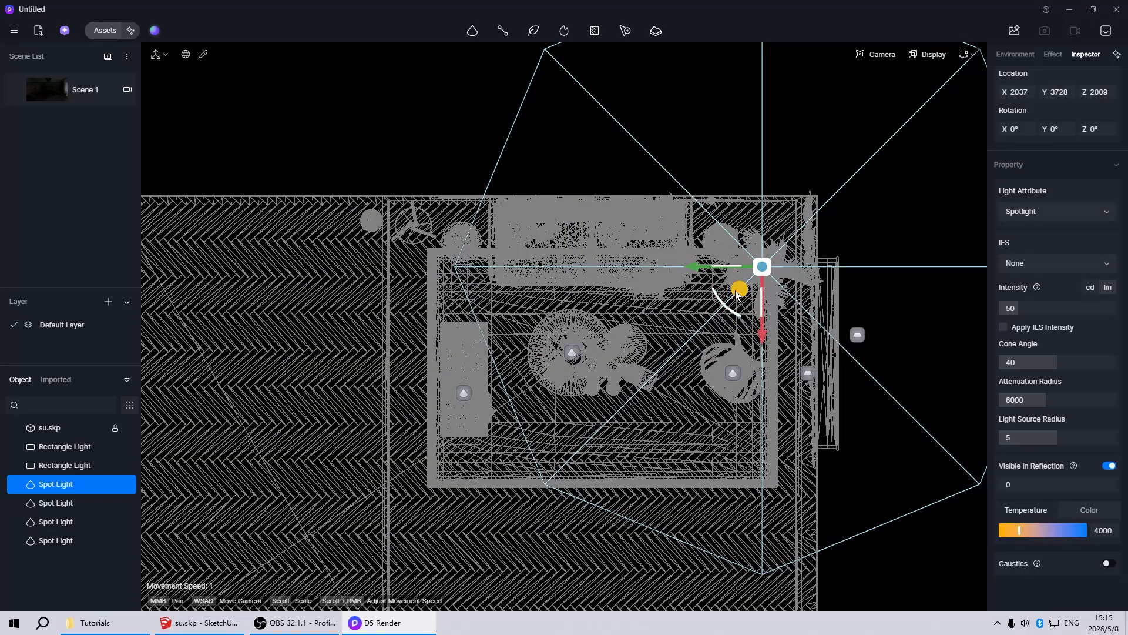
left_click_drag(736, 294, 683, 276, "shift")
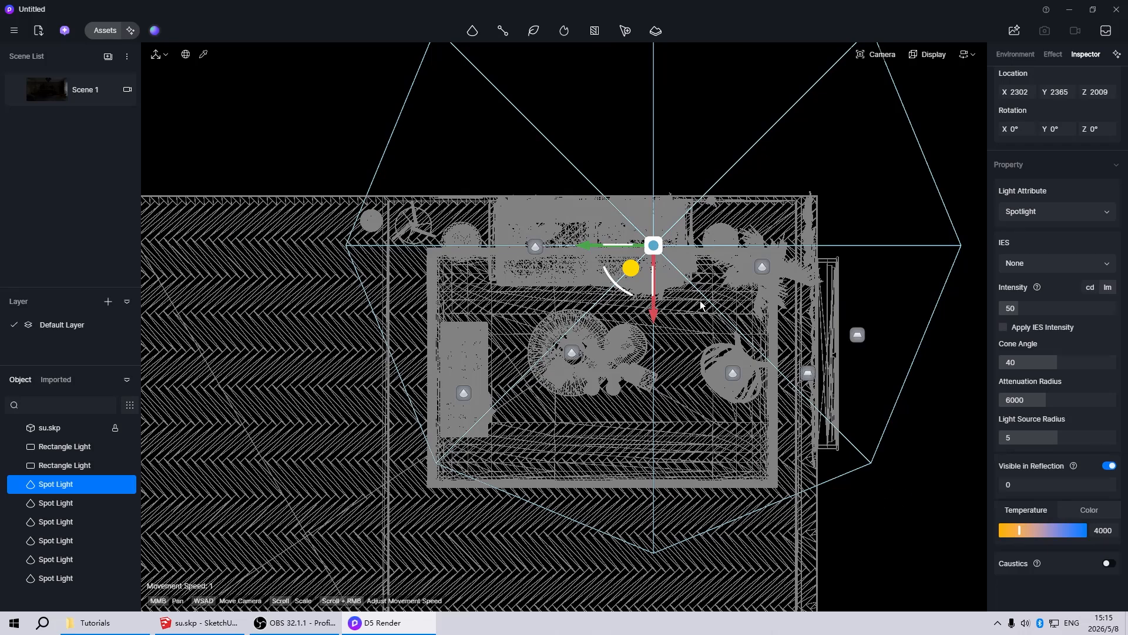
Select all six spotlights and group them
left_click(762, 267, "shift")
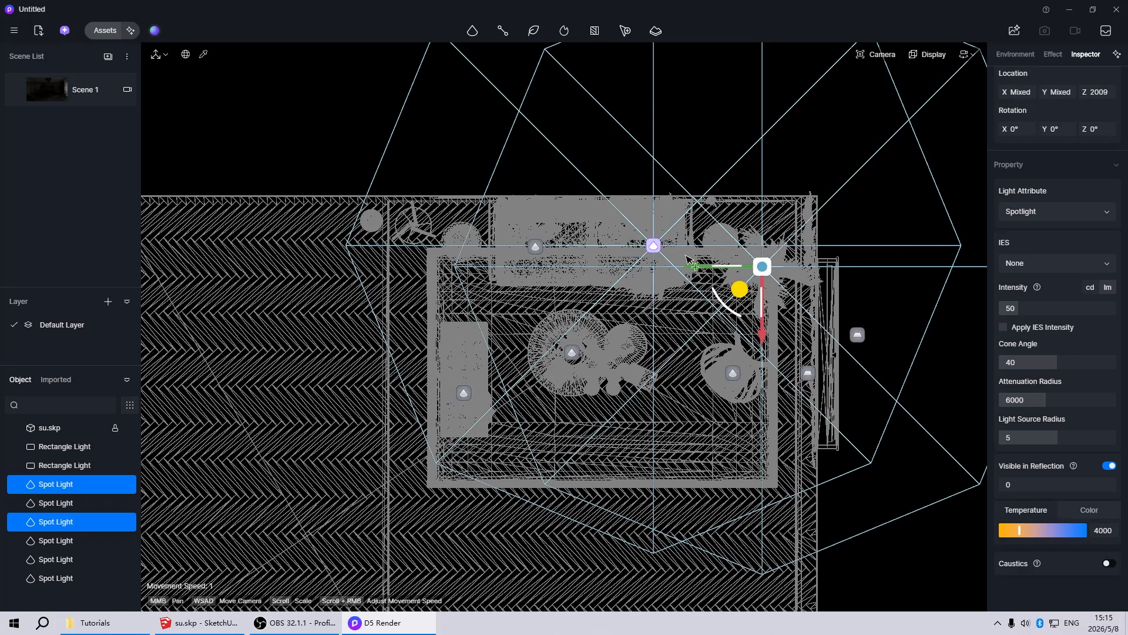
left_click(535, 246, "shift")
left_click(464, 393, "shift")
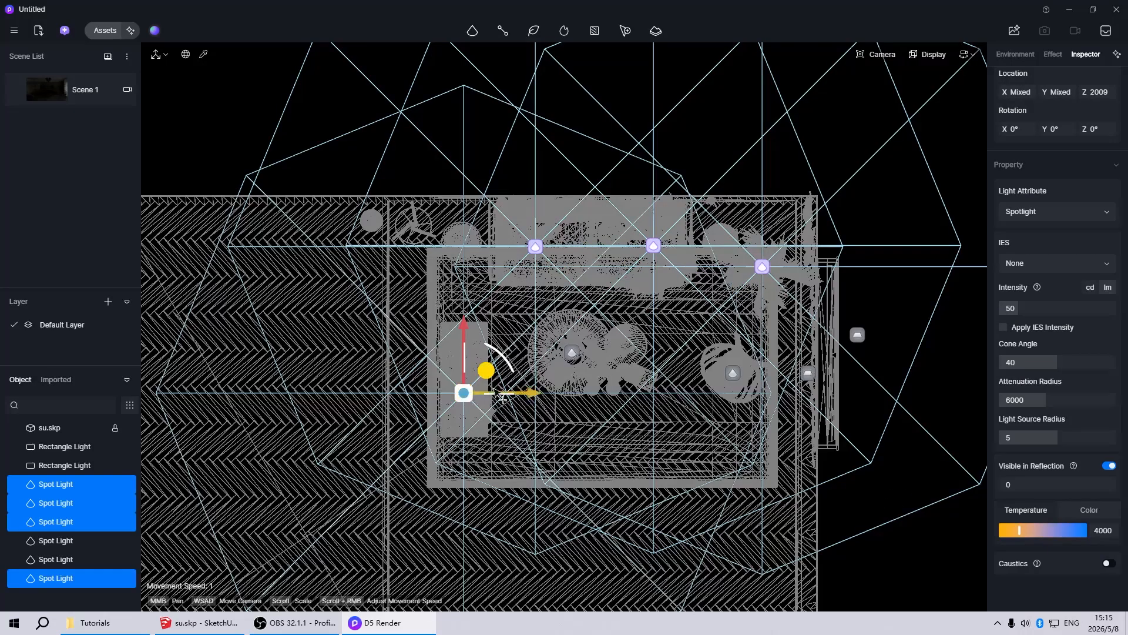
left_click(572, 353, "shift")
left_click(732, 375, "shift")
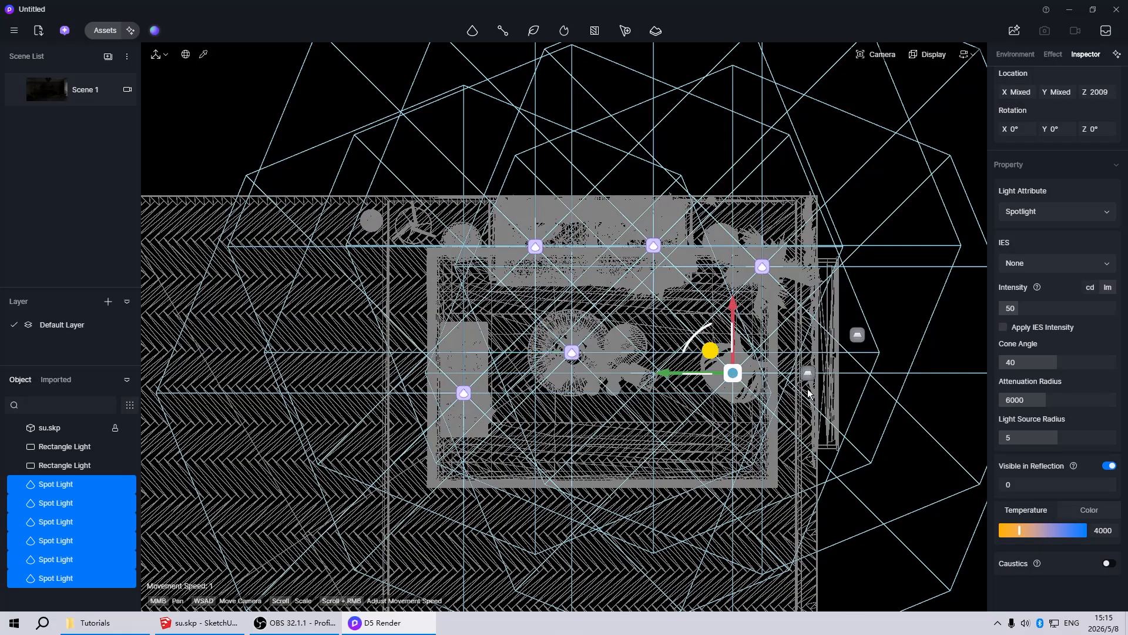
key("ctrl+g")
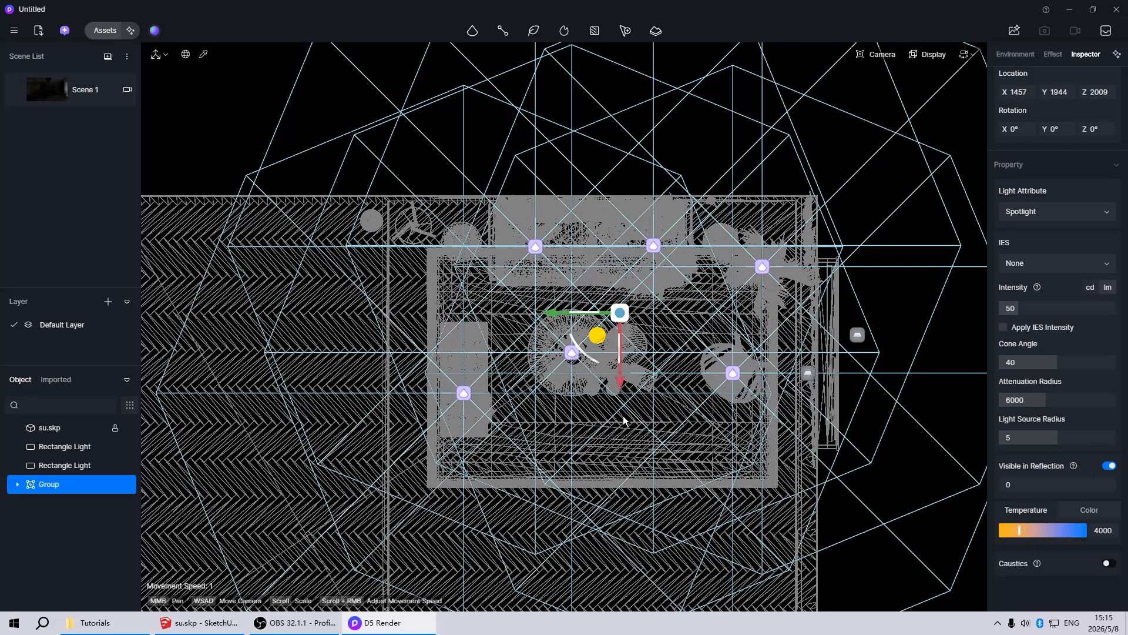
Return to the Scene 1 view, raise the spotlight group to about Z 2215 and deselect it
left_click(40, 101)
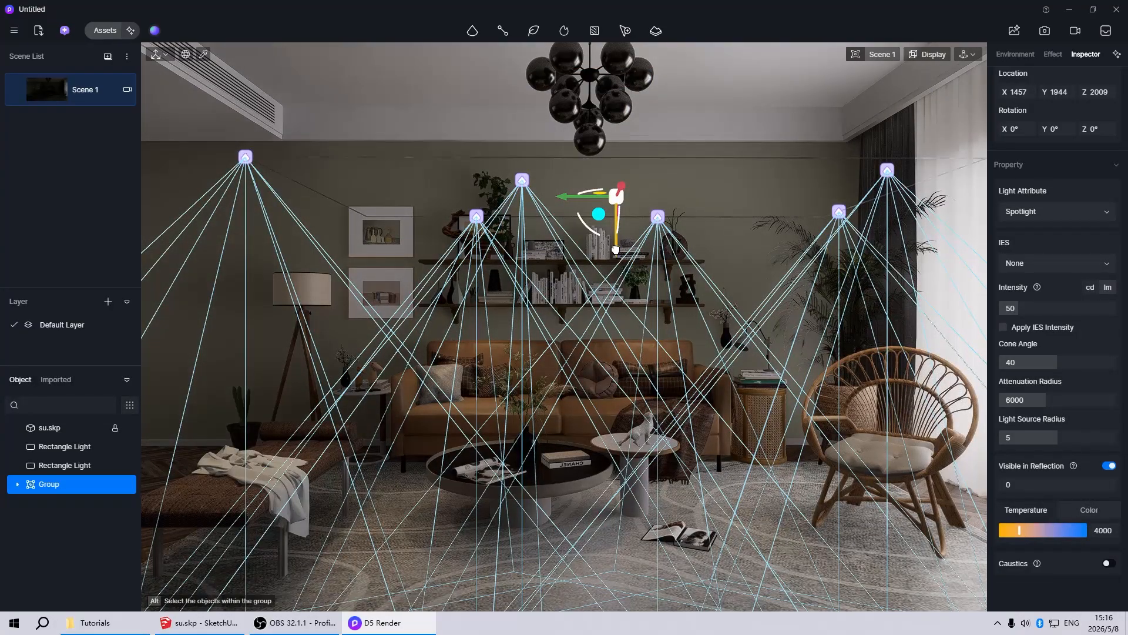
left_click_drag(617, 253, 614, 219)
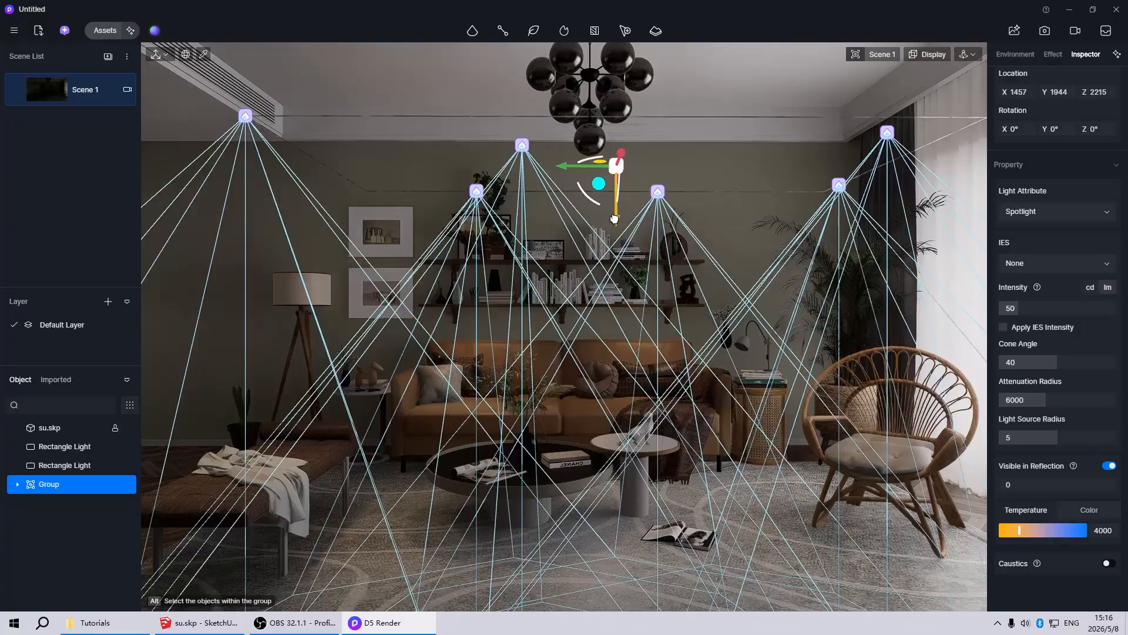
left_click(622, 293)
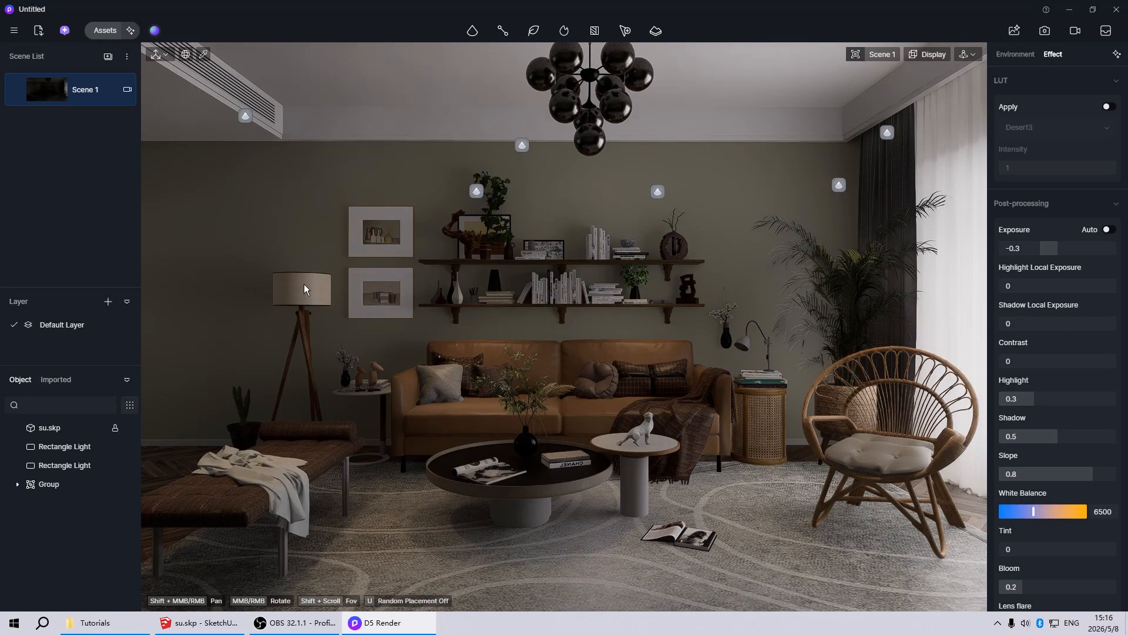
Place a point light inside the floor lamp's shade at about Y -661, Z 1388 and set its intensity to 1
left_click(473, 30)
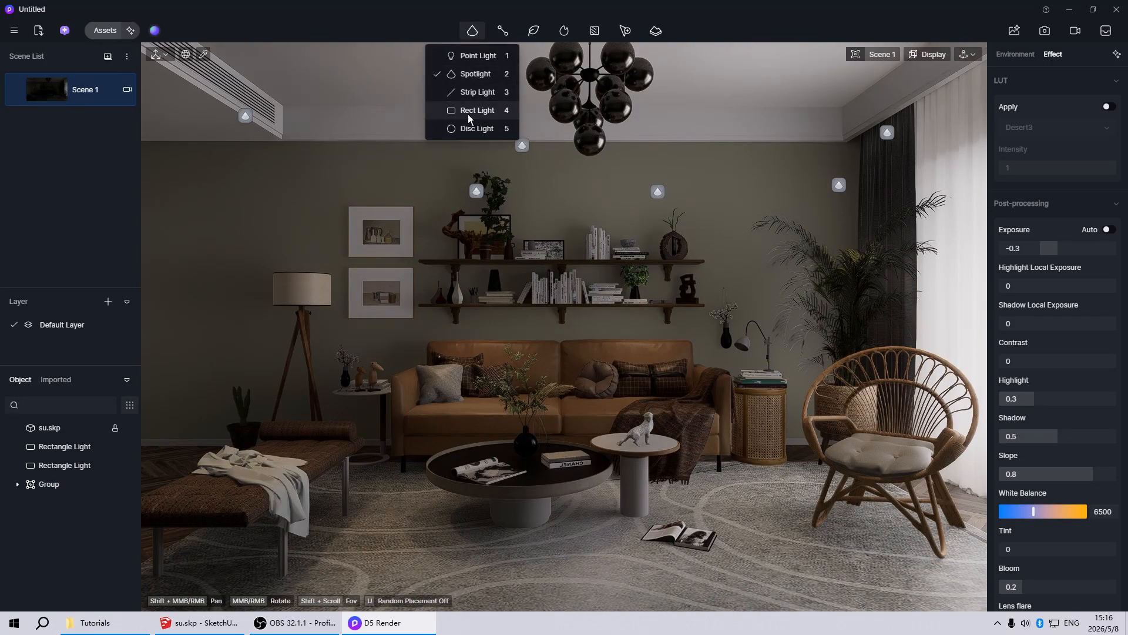
left_click(477, 55)
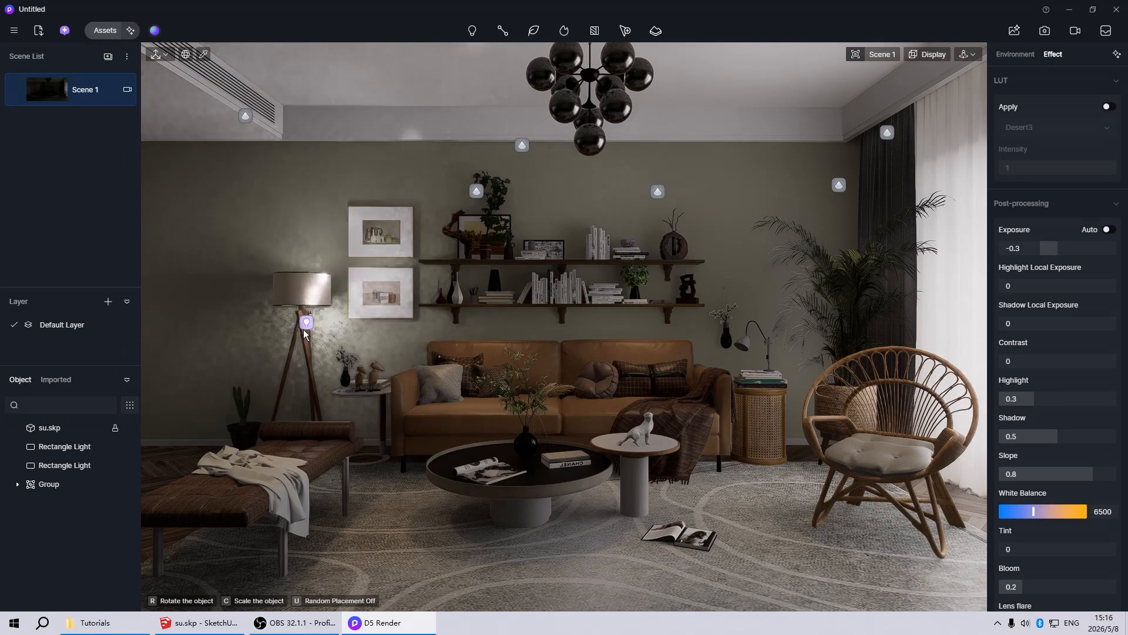
left_click(304, 319)
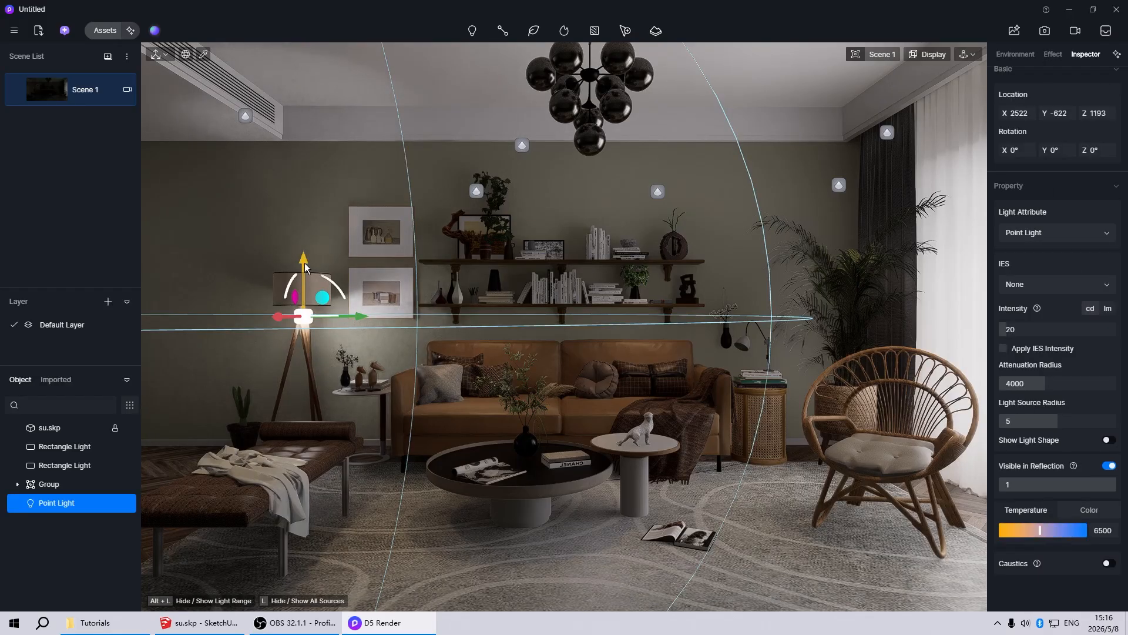
left_click_drag(304, 263, 304, 240)
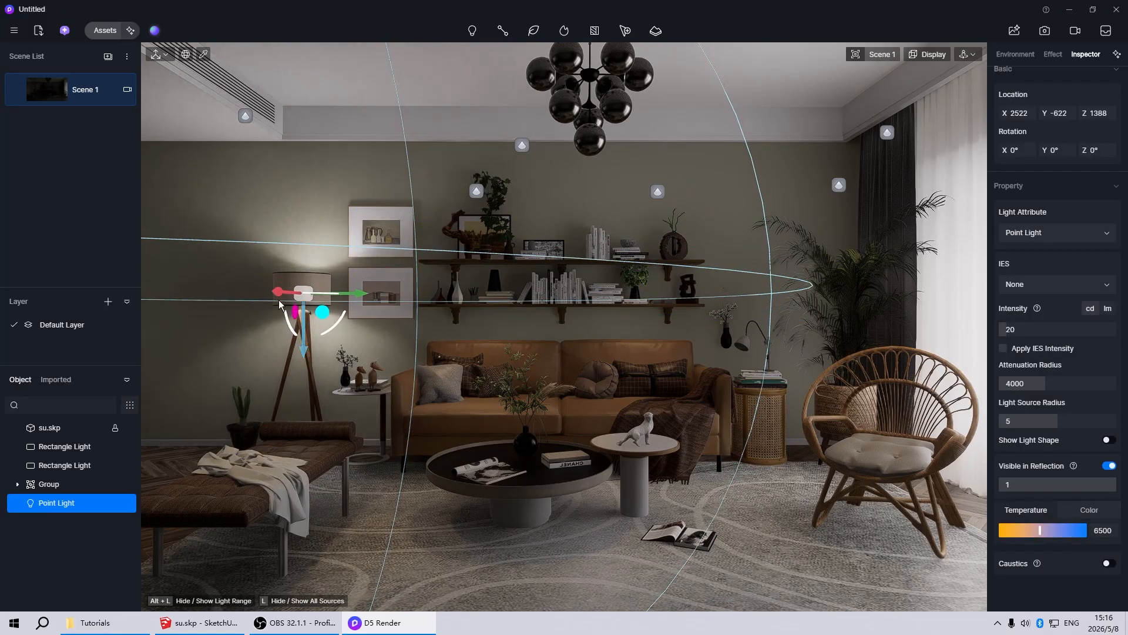
scroll(283, 286, "up", 6)
left_click_drag(400, 297, 390, 296)
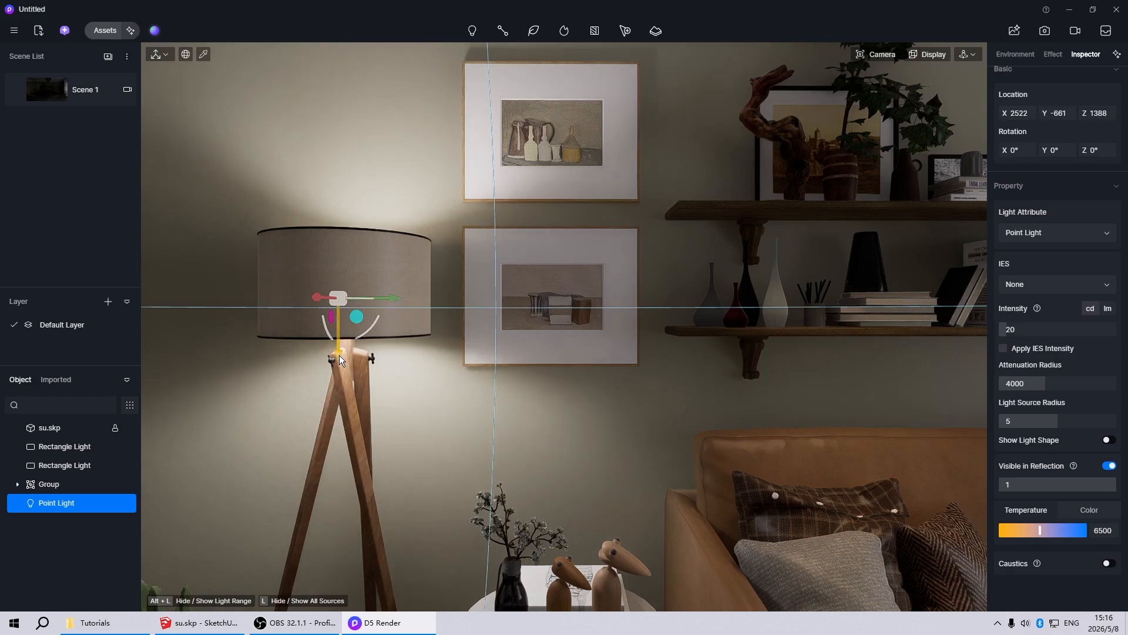
left_click(1024, 330)
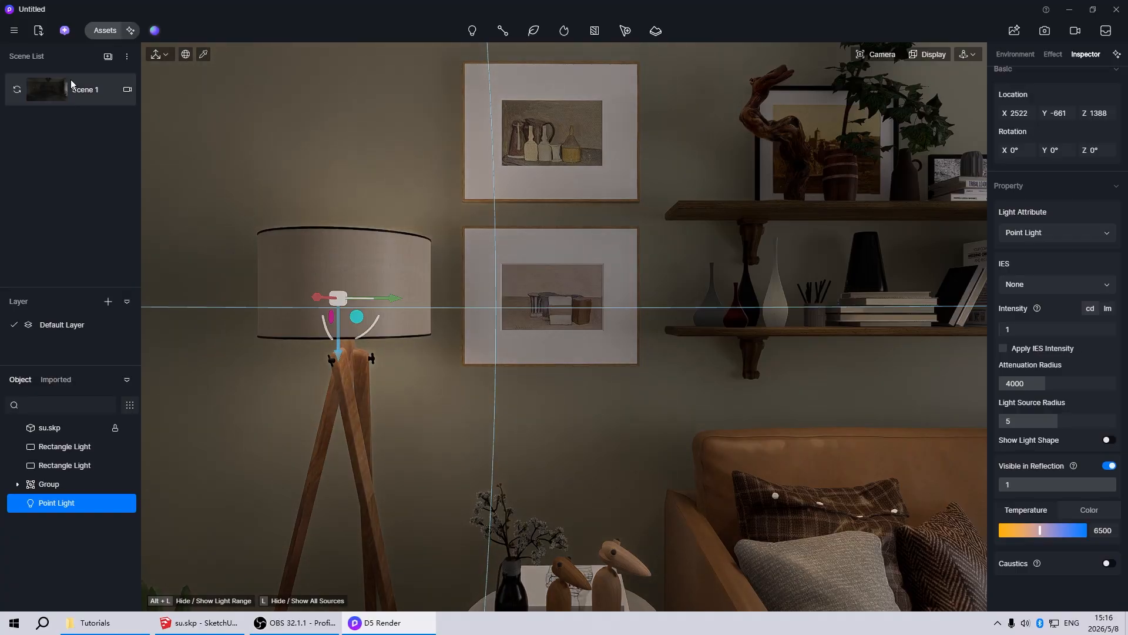
Change the floor lampshade's material template to Cloth and return to the Scene 1 view
left_click(392, 269)
left_click(1084, 147)
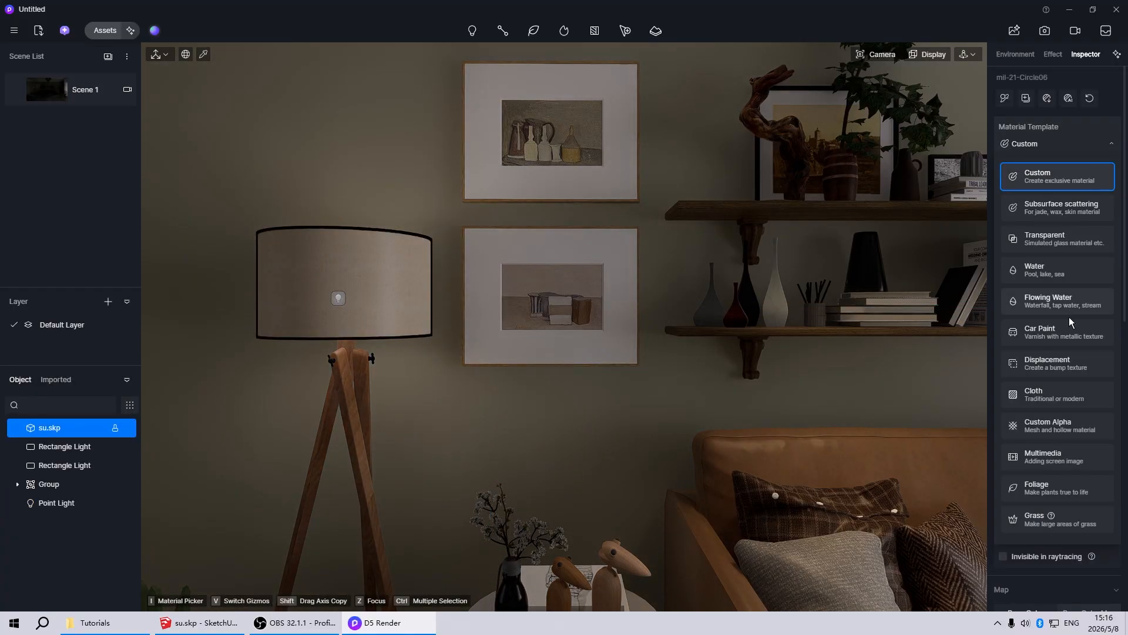
left_click(1003, 393)
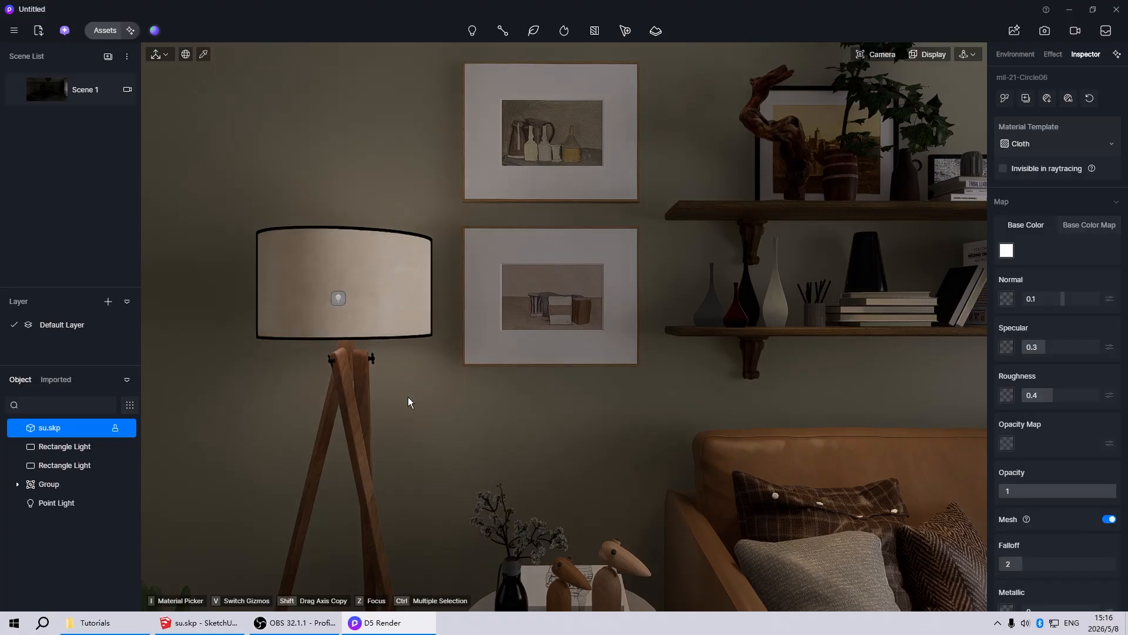
key("Escape")
left_click(44, 89)
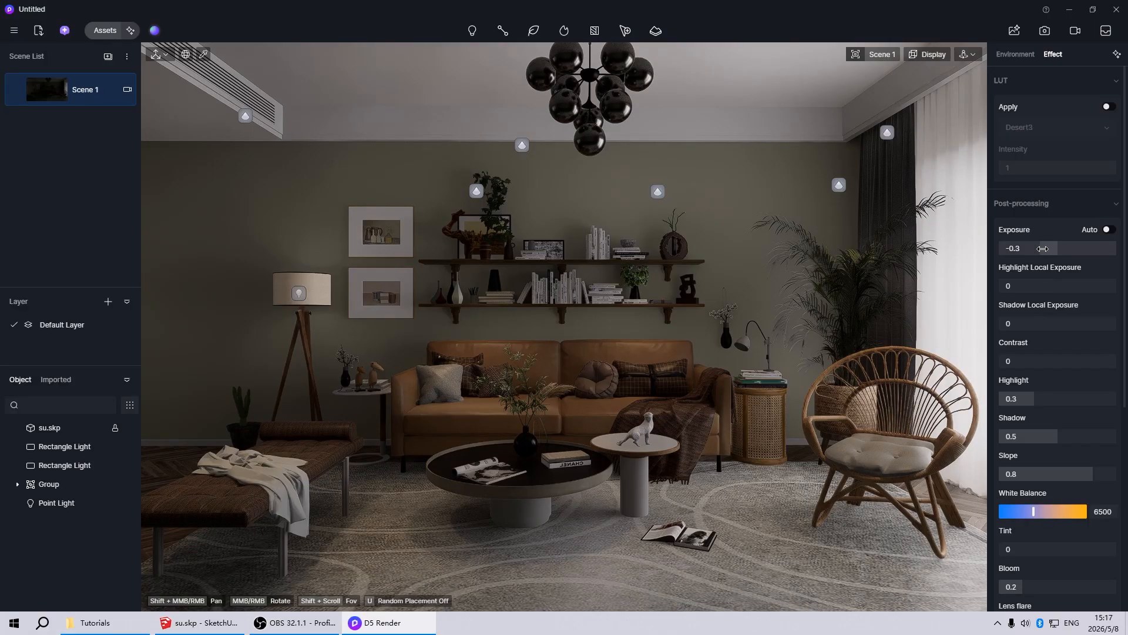
Raise the exposure to -0.13 and set the highlight local exposure to 0.2
left_click_drag(1042, 249, 1052, 249)
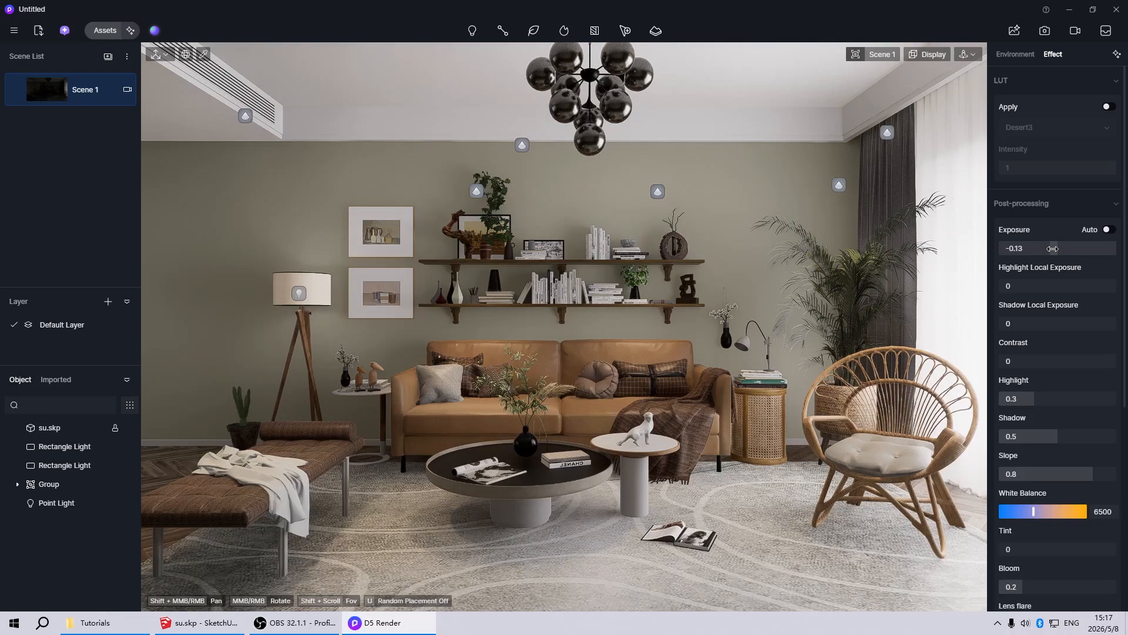
left_click_drag(1012, 288, 1039, 291)
left_click(1037, 291)
type("0.2")
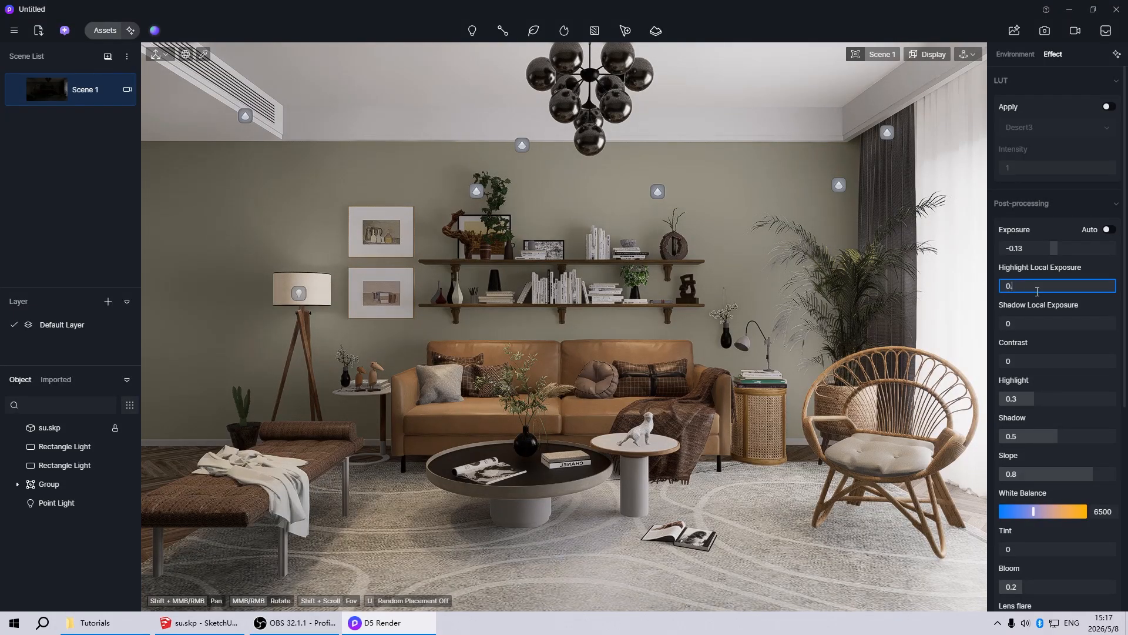
key("Return")
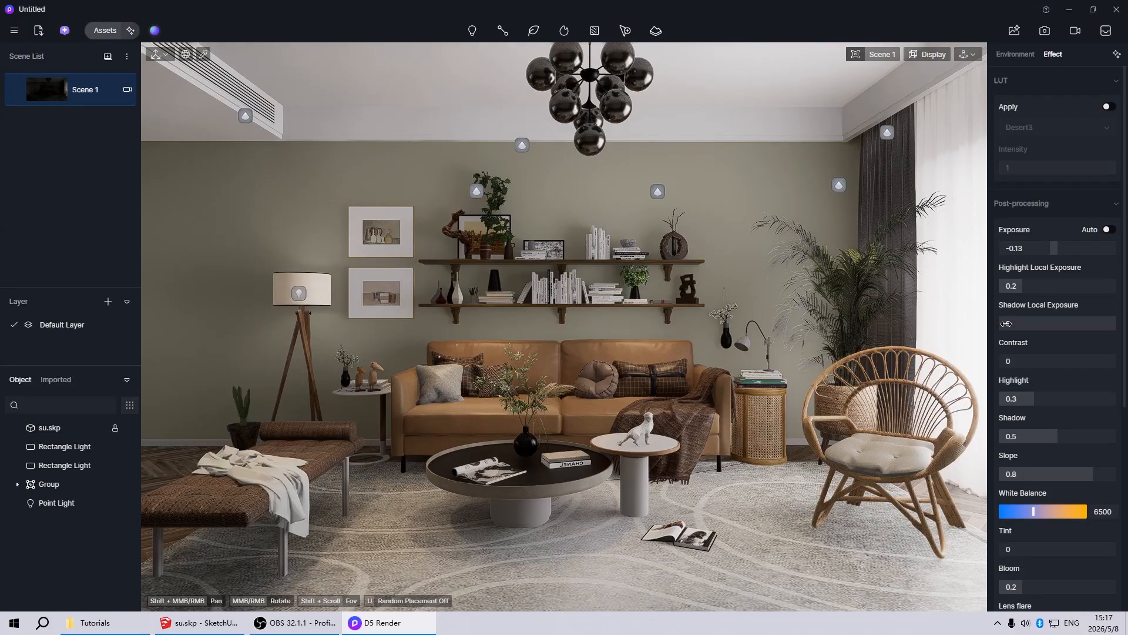
Set the shadow local exposure to 0.2 and the contrast to 0.2
left_click_drag(1007, 324, 1045, 327)
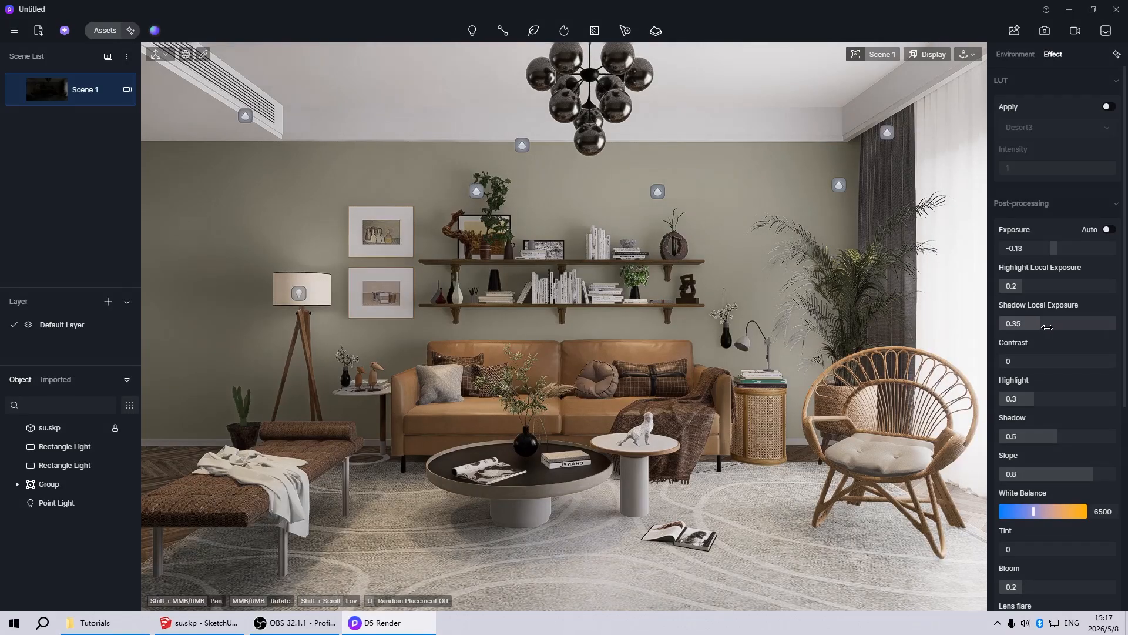
double_click(1046, 327)
type("0.2")
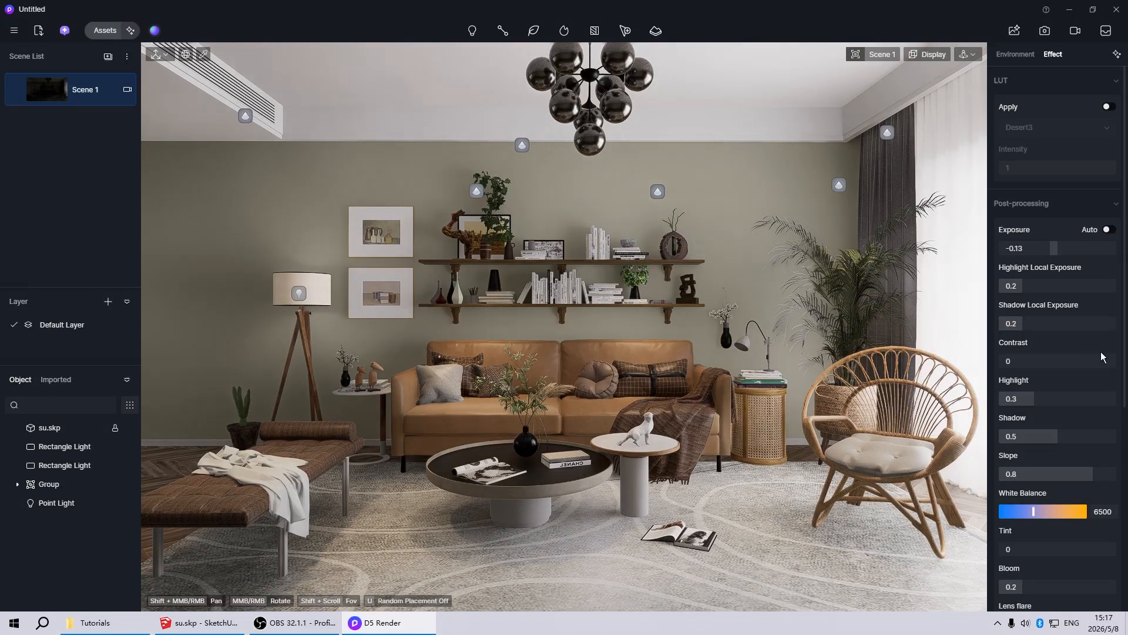
key("Return")
double_click(1032, 361)
type("0.2")
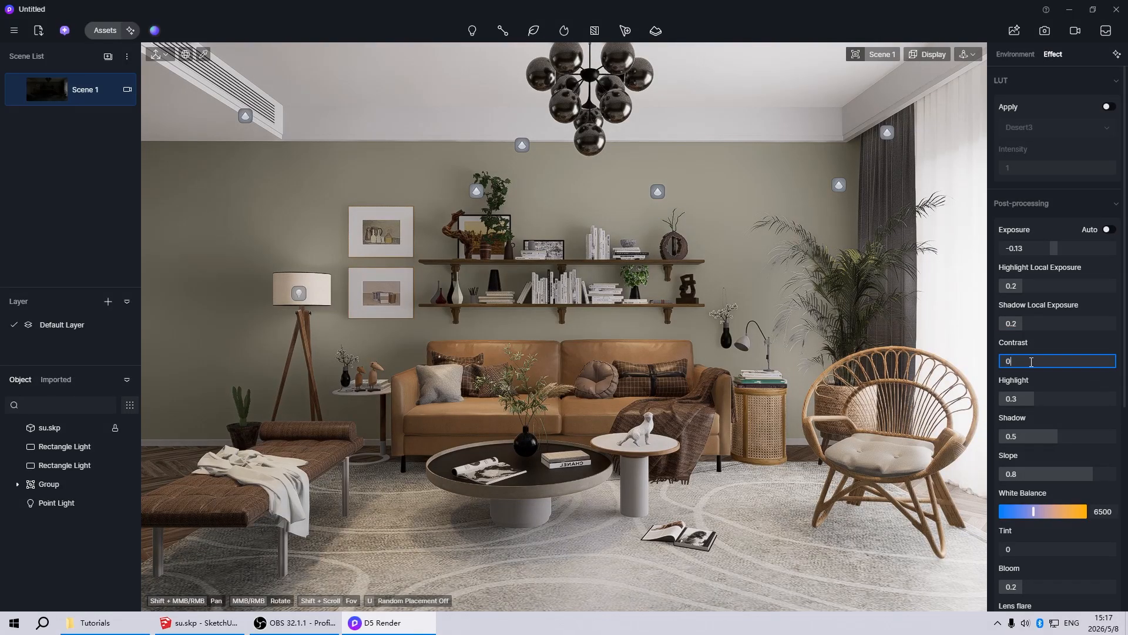
key("Return")
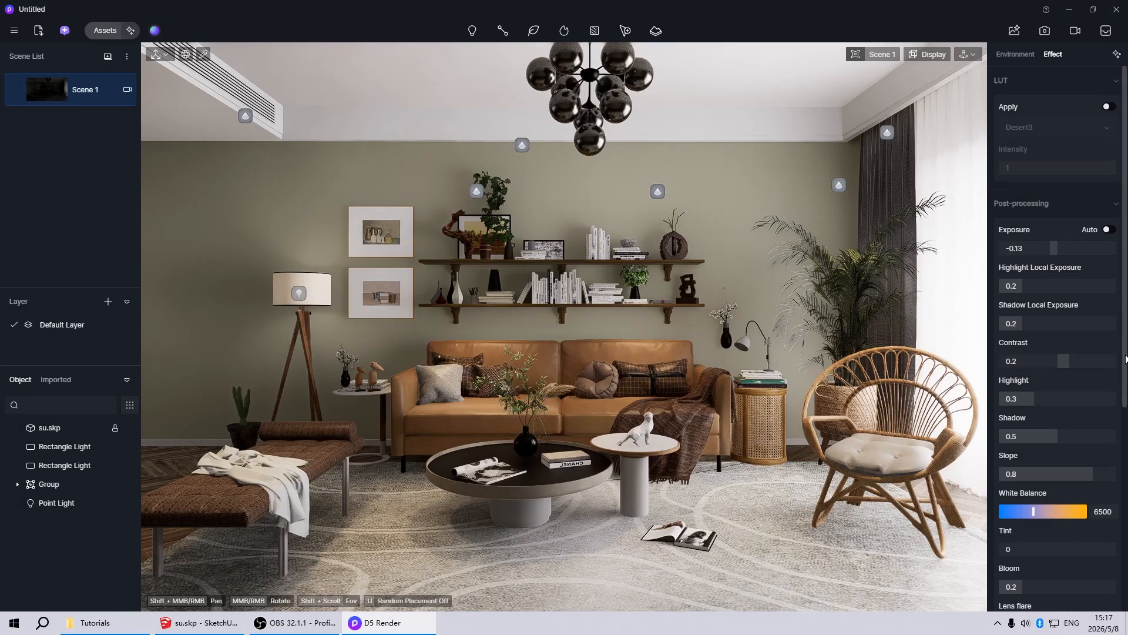
Enable the LUT and apply the custom 03 Clear preset
left_click_drag(1127, 354, 1123, 215)
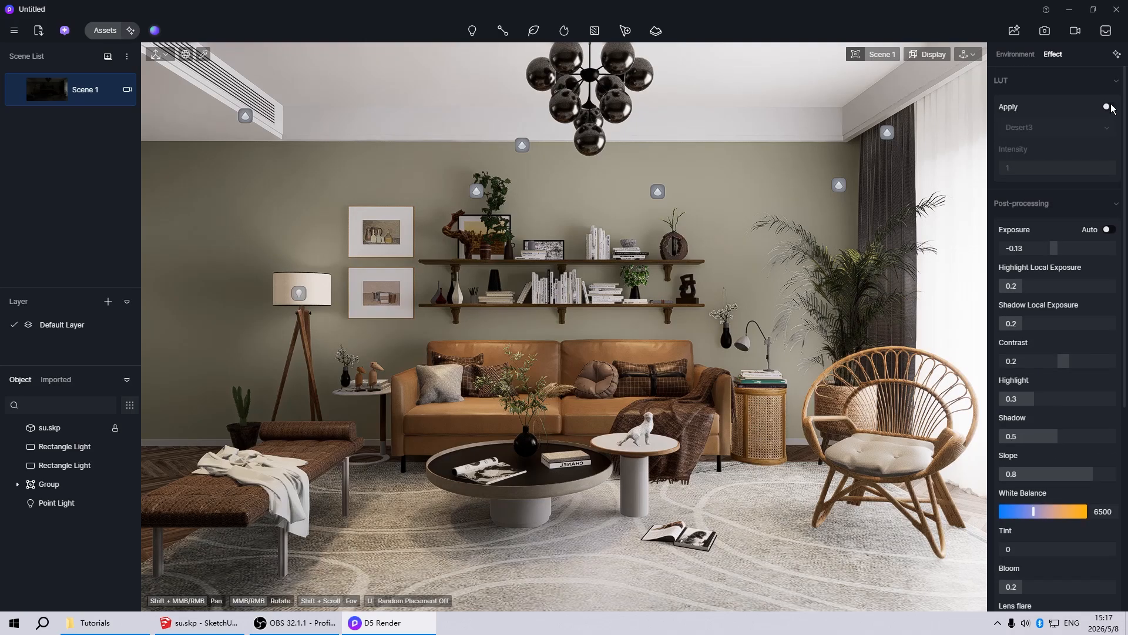
left_click(1108, 107)
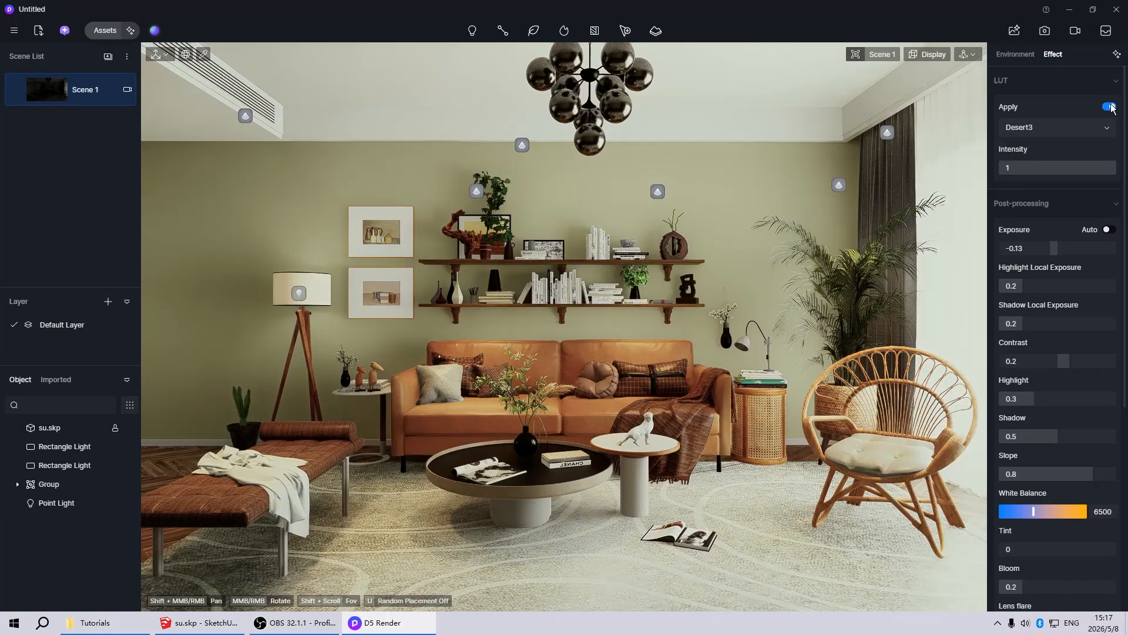
left_click(1029, 128)
left_click(1026, 155)
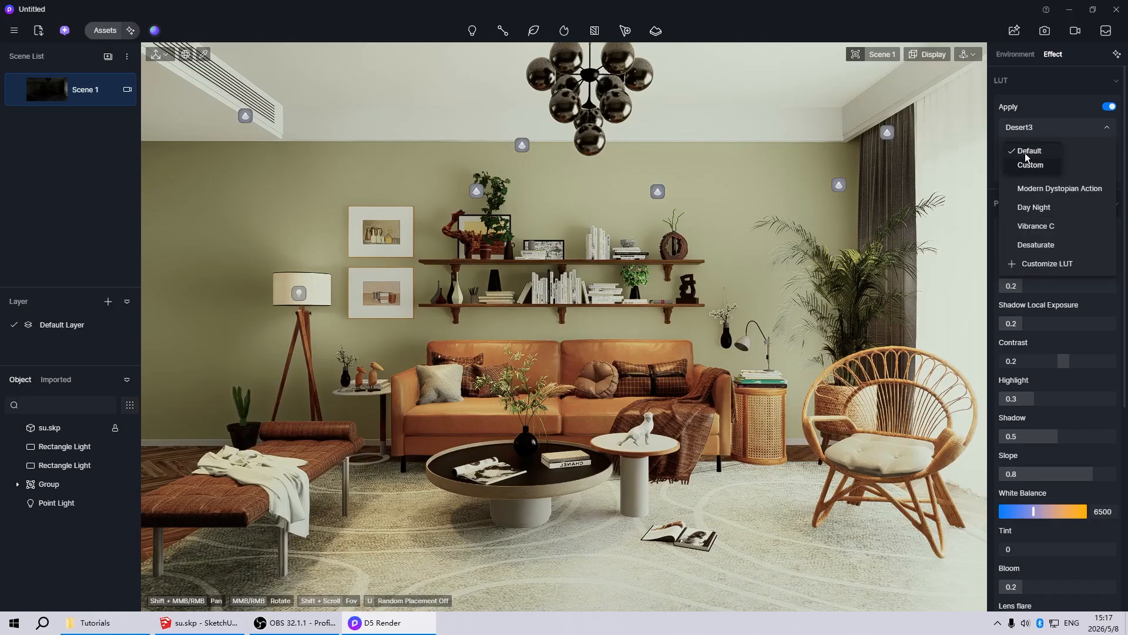
left_click(1026, 162)
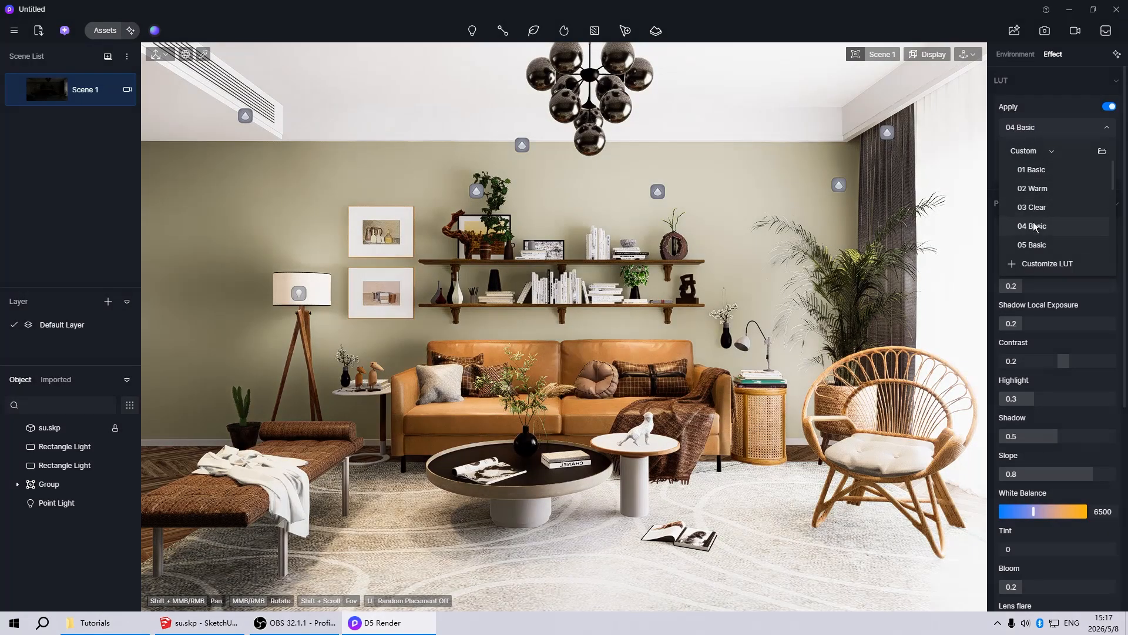
left_click(1041, 226)
left_click(1042, 206)
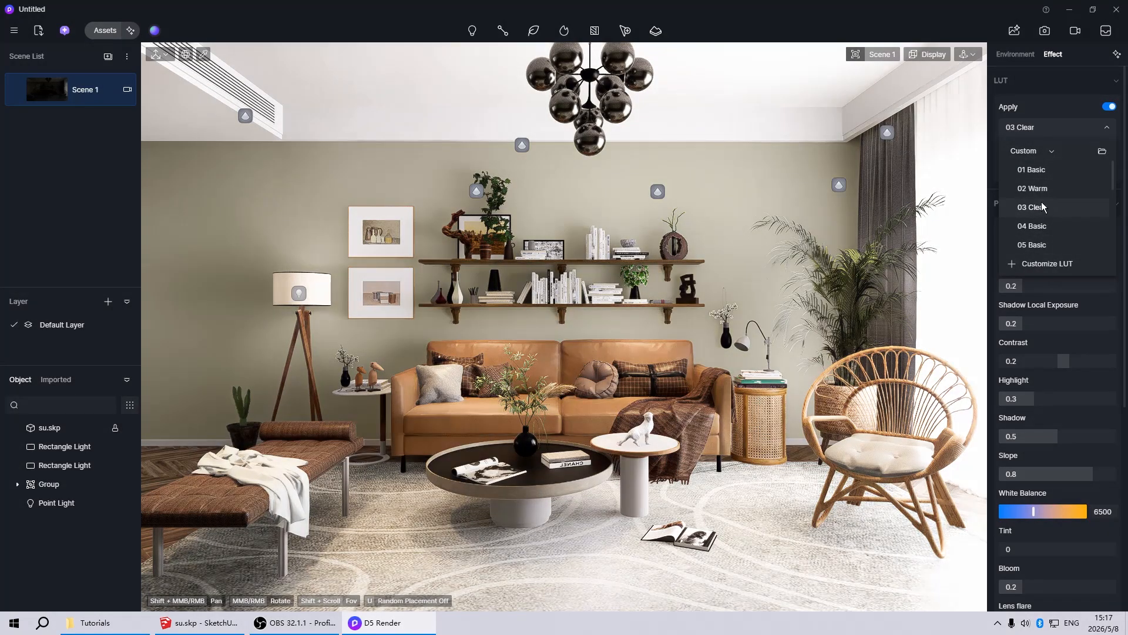
left_click(1041, 207)
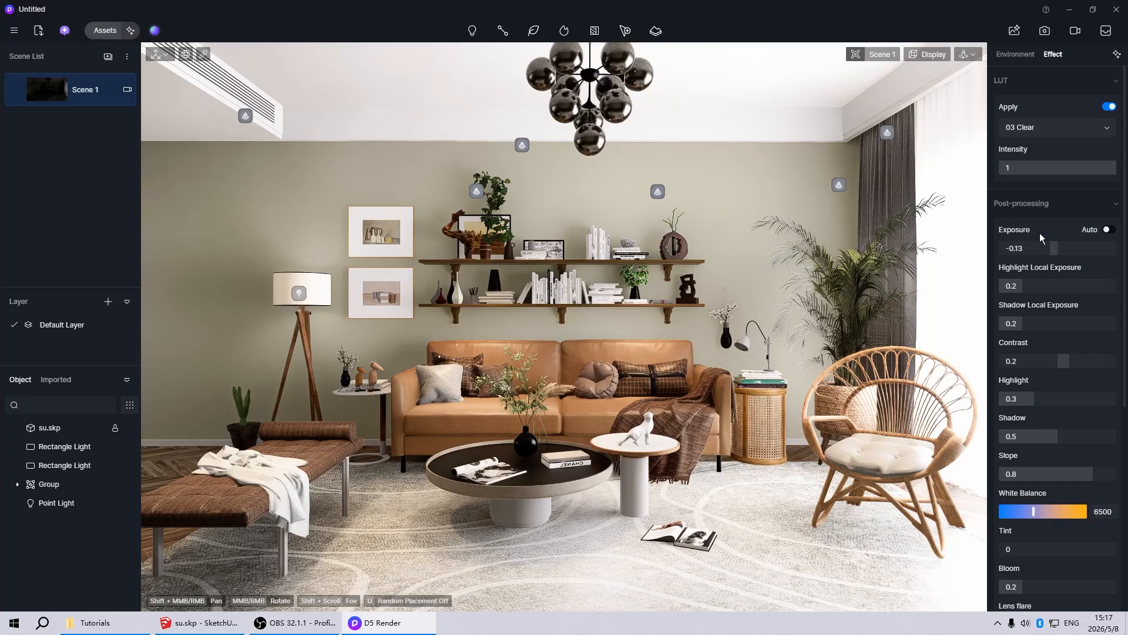
Set the LUT intensity to 0.2 and update Scene 1 with the current settings
left_click_drag(1104, 170, 1059, 172)
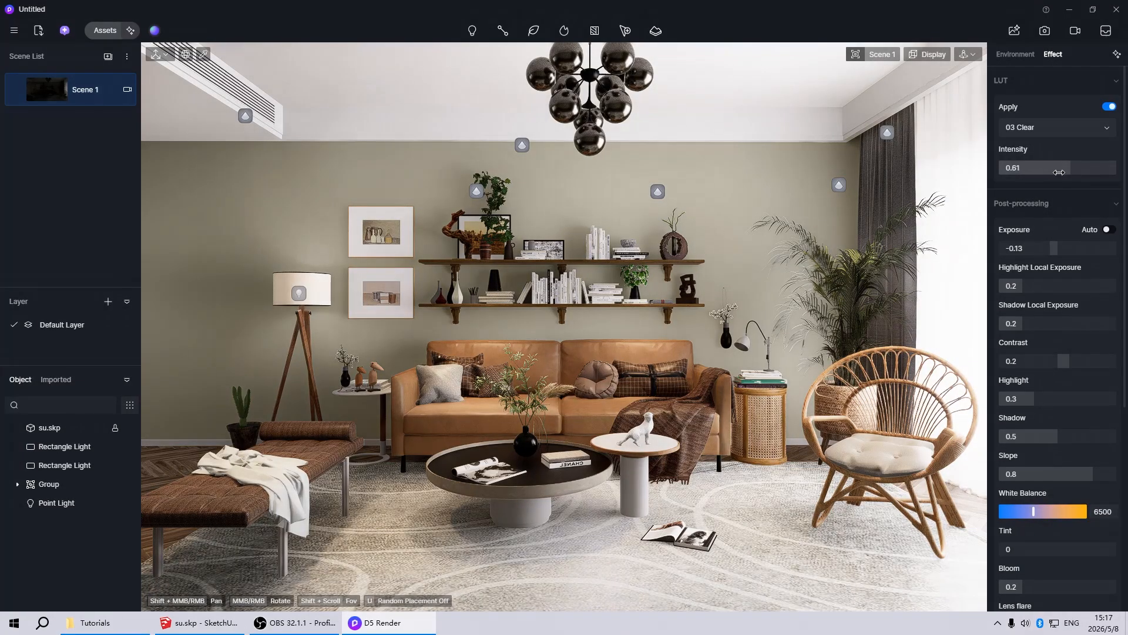
left_click(1038, 173)
type("0.")
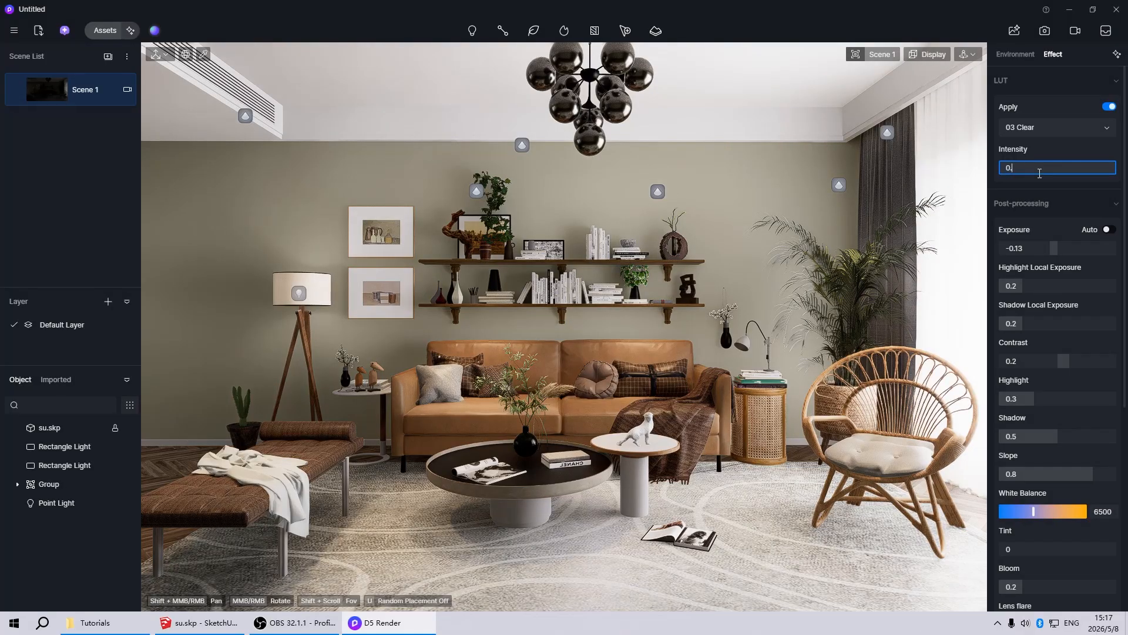
type("2")
key("Return")
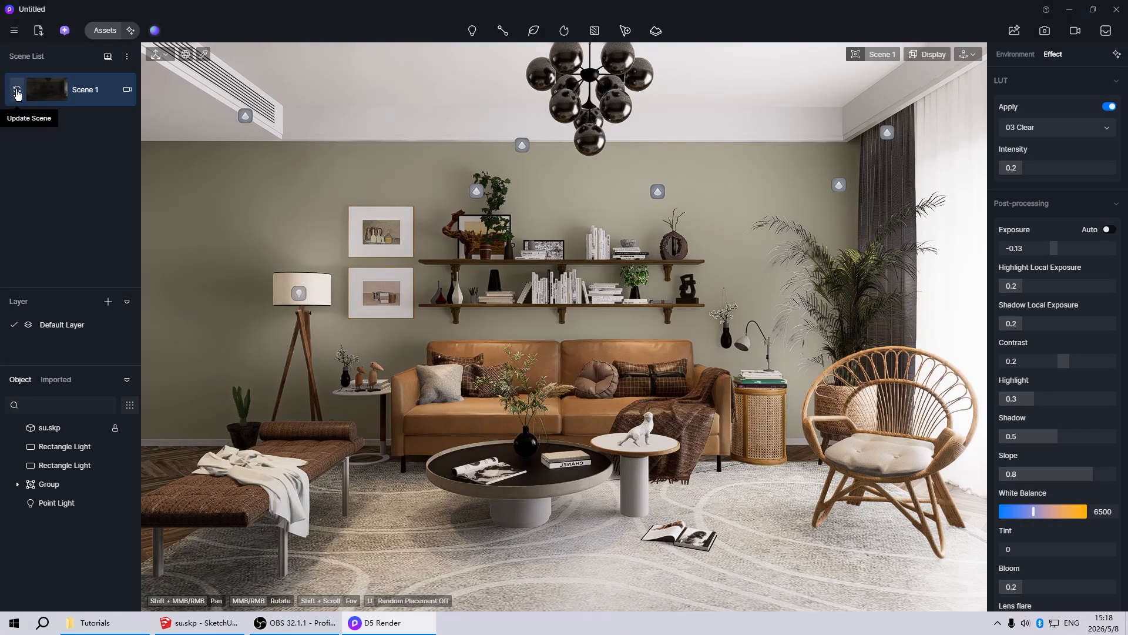
left_click(16, 92)
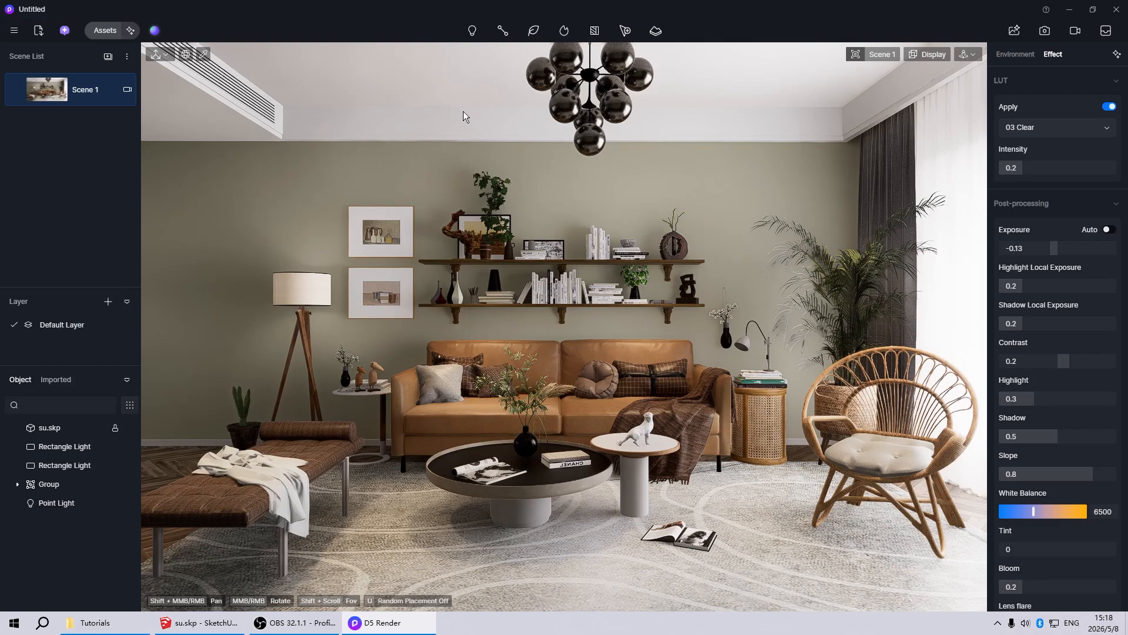
Set the roughness of the ceiling, green wall and rug materials to 1
left_click(455, 87)
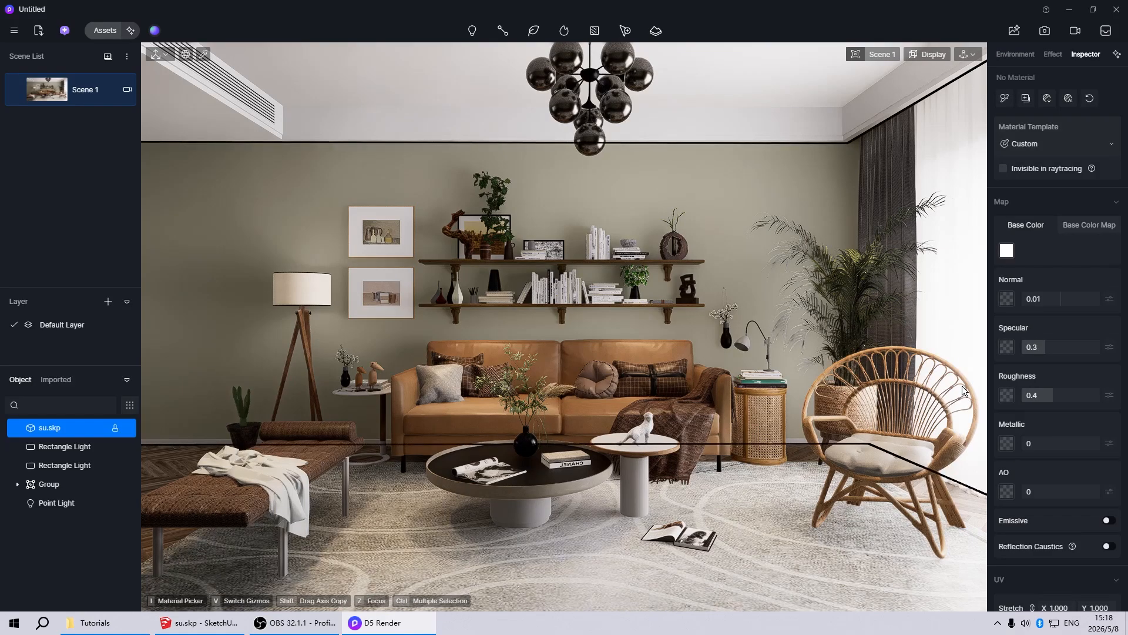
left_click_drag(1048, 397, 1111, 396)
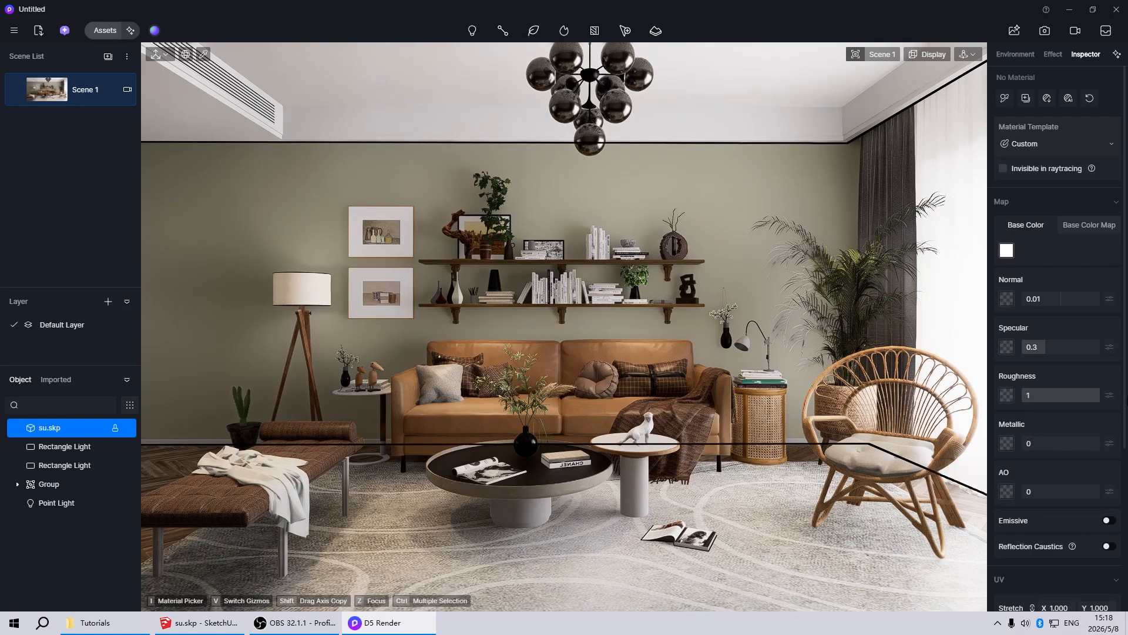
left_click(272, 216)
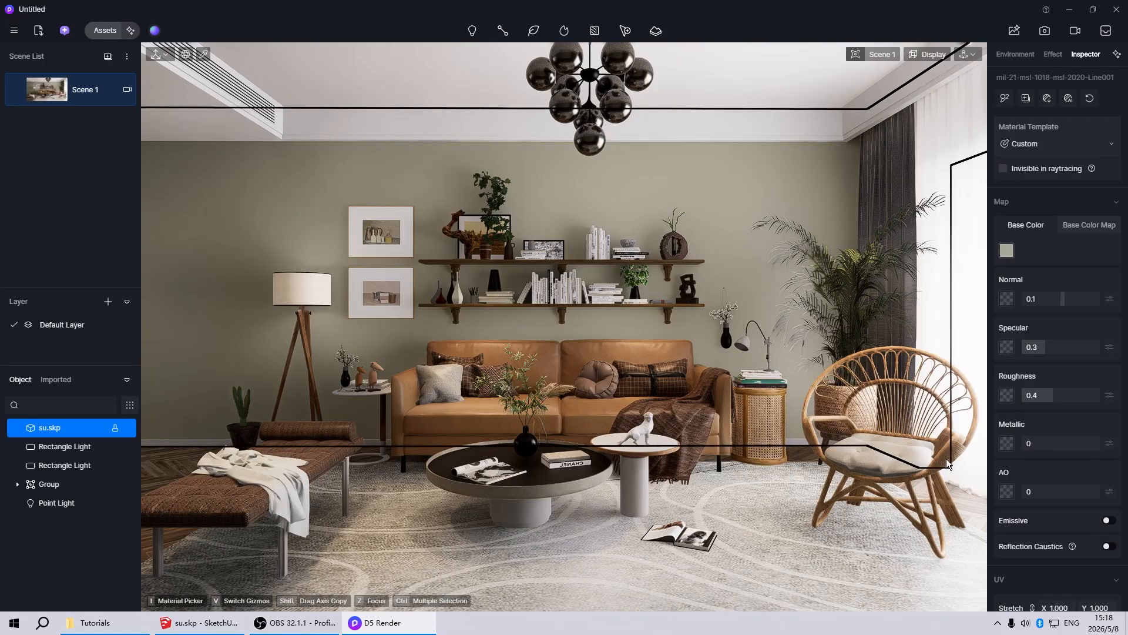
left_click_drag(1053, 397, 1109, 397)
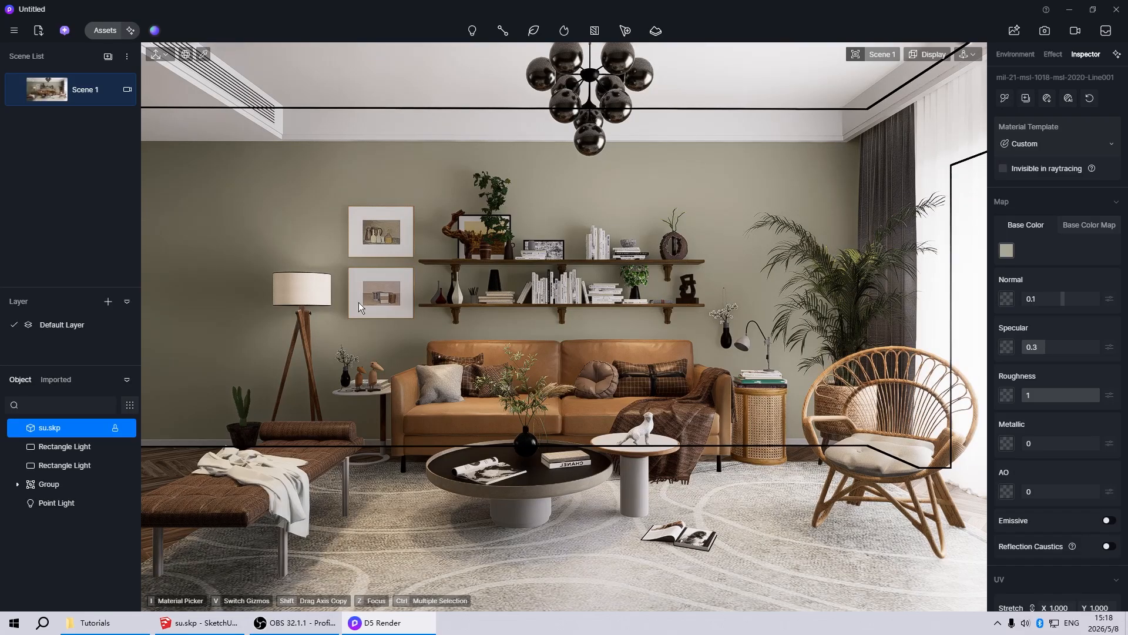
left_click(412, 531)
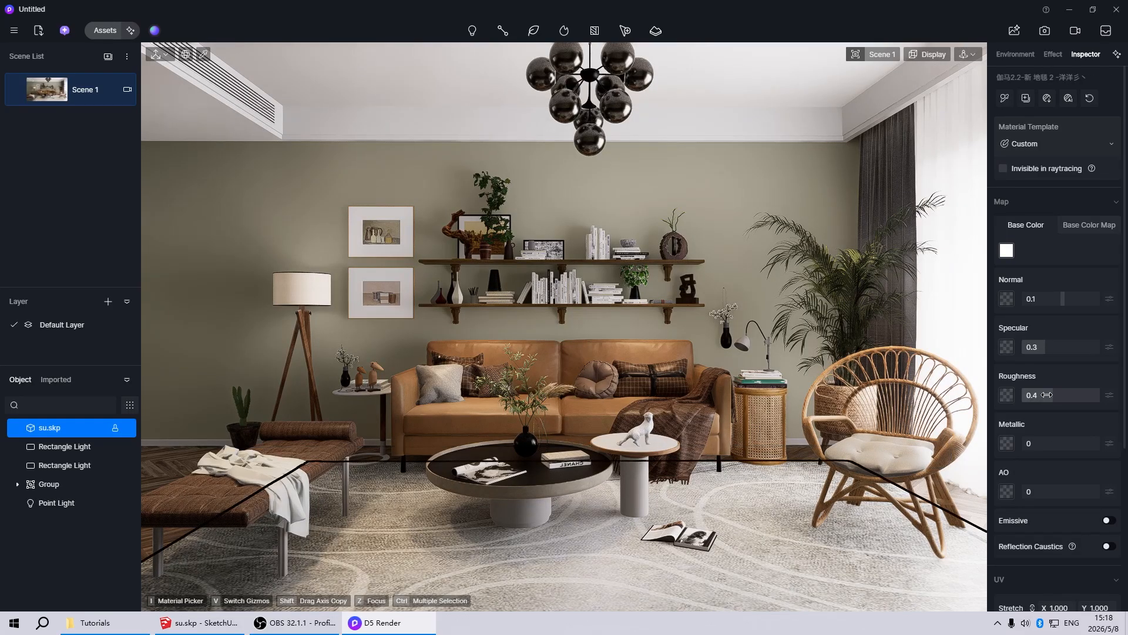
left_click_drag(1050, 395, 1102, 395)
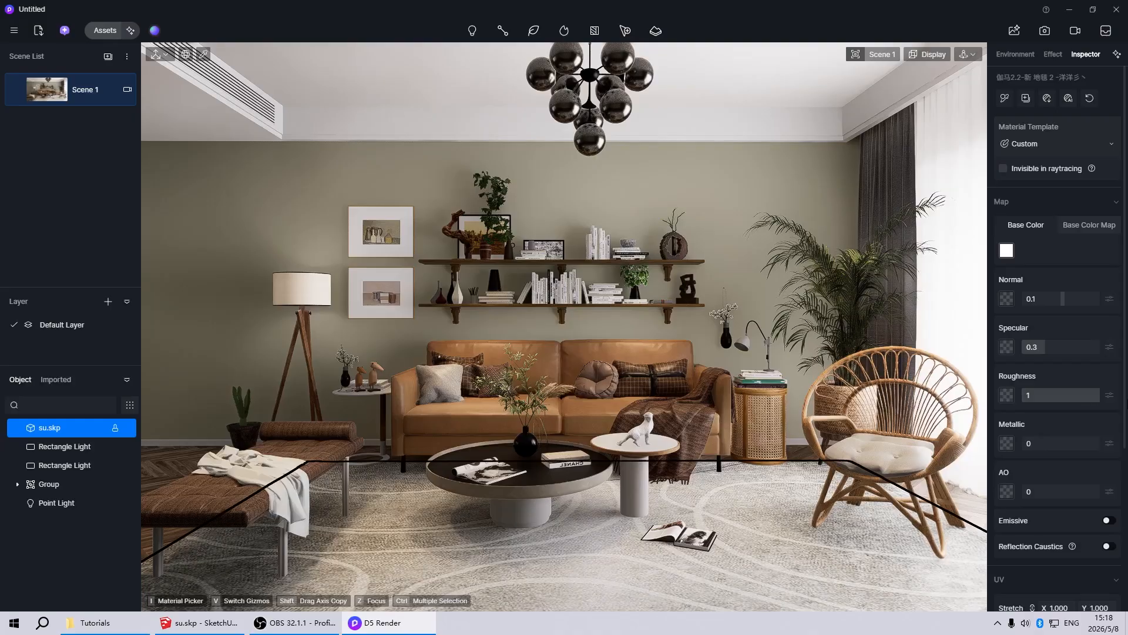
Load 01.jpeg from the Normal Map Fabric folder as the rug material's normal map
left_click(398, 542)
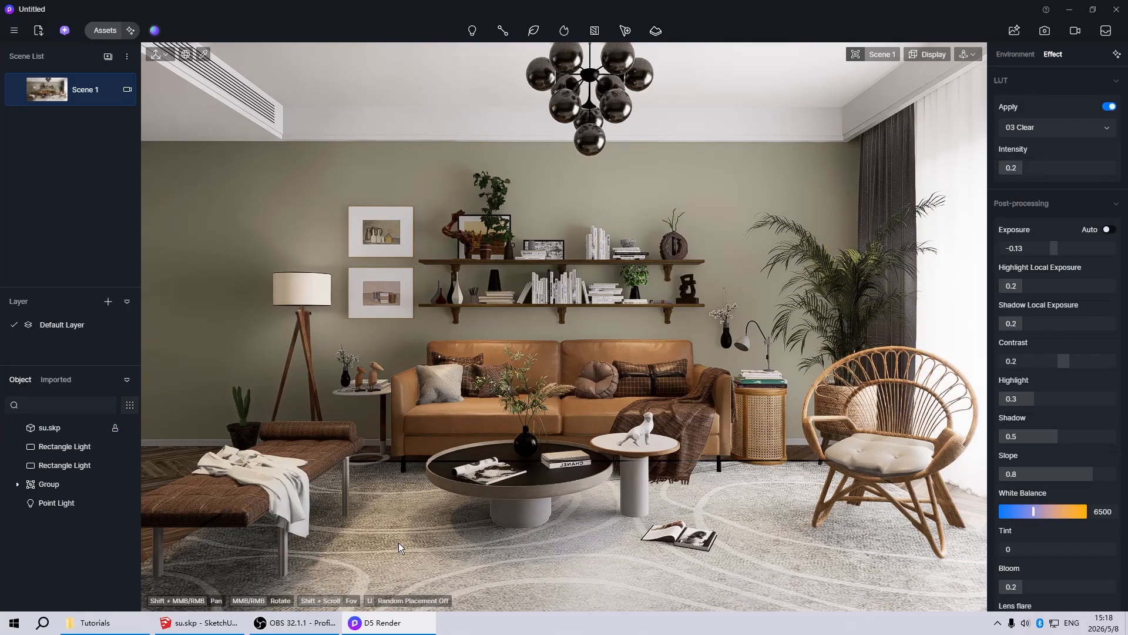
left_click(398, 542)
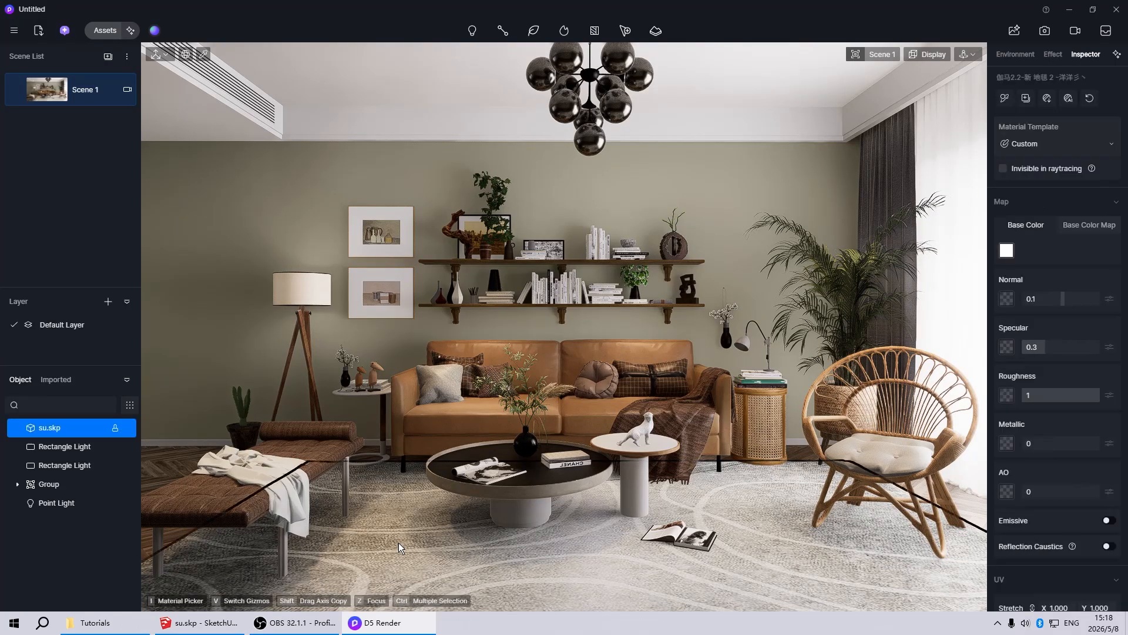
left_click(1008, 299)
left_click(227, 27)
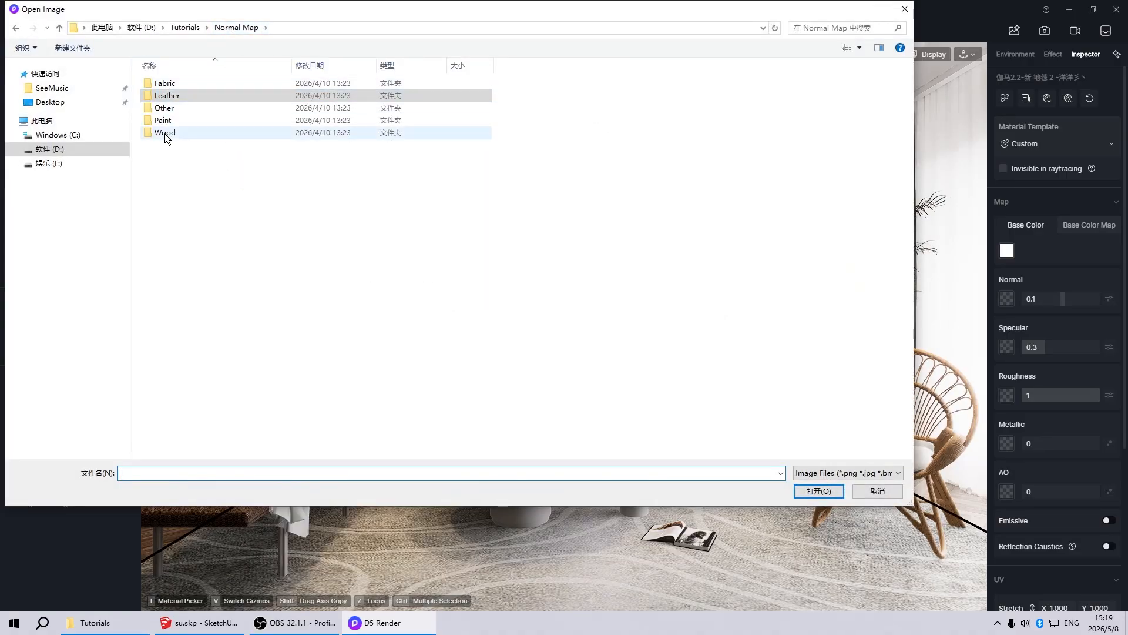
double_click(164, 84)
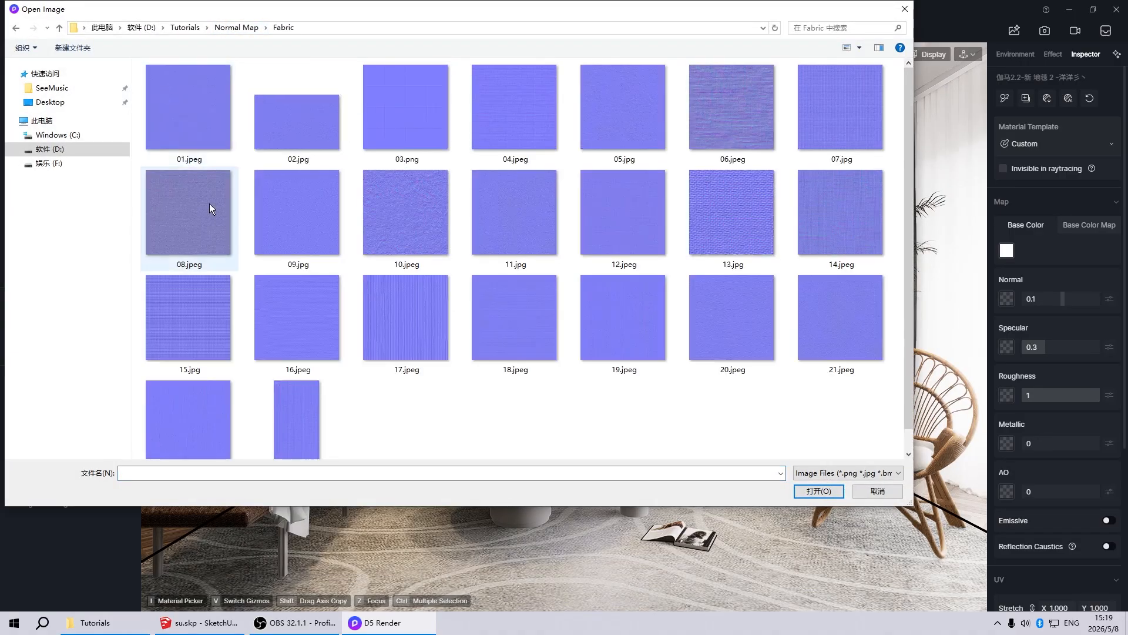
left_click(195, 130)
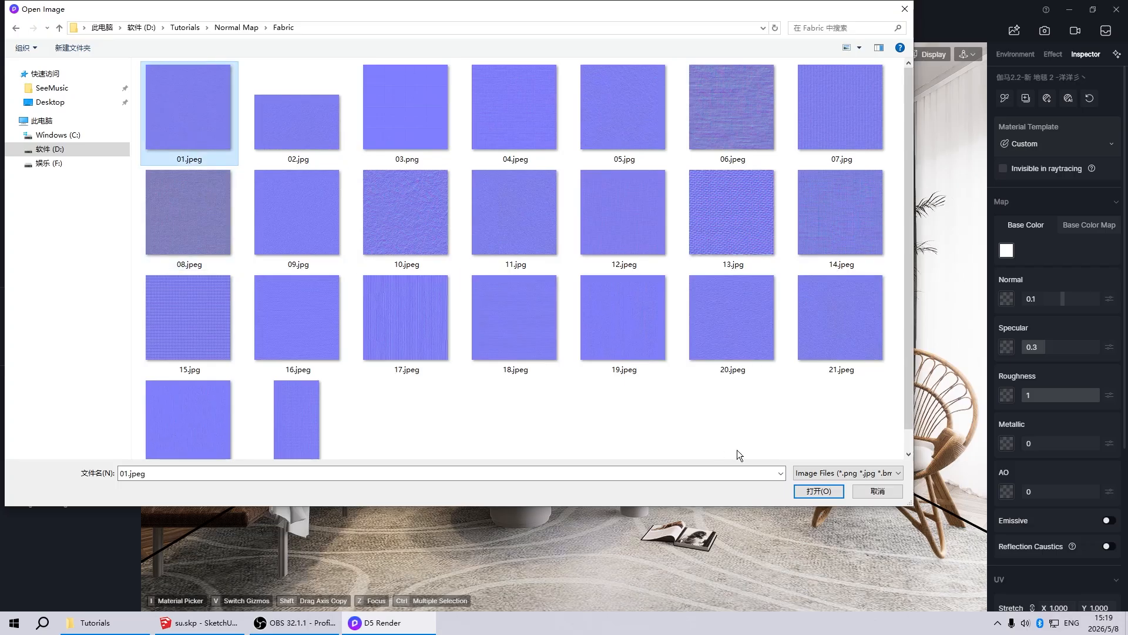
left_click(807, 491)
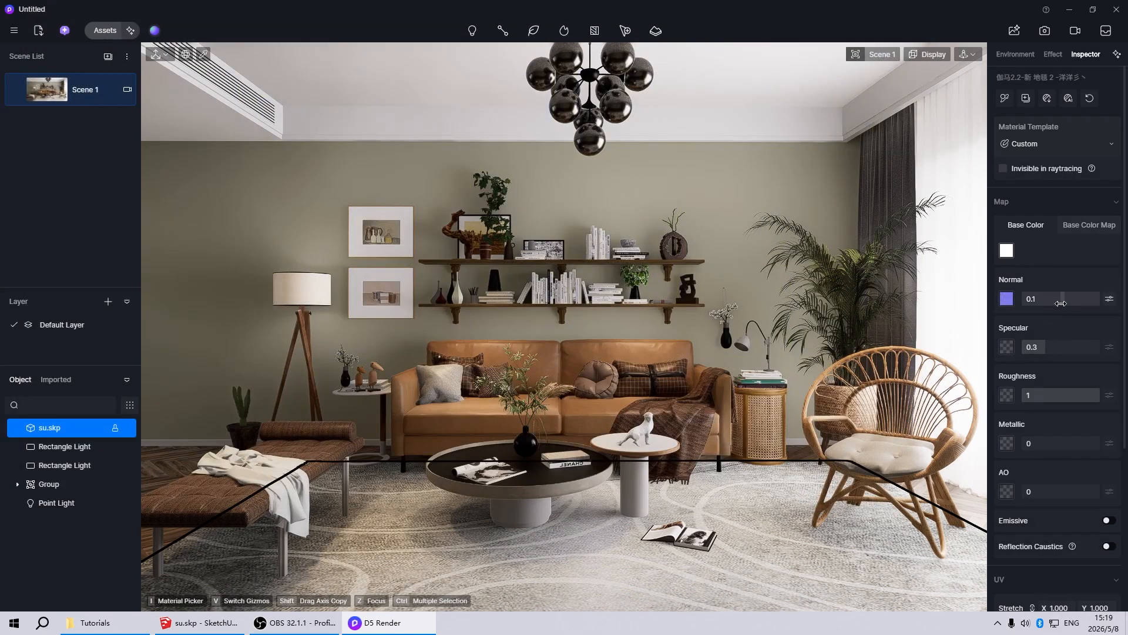
Compare the rug's surface relief up close with the normal strength at 1 and at 0
left_click_drag(1062, 303, 1099, 303)
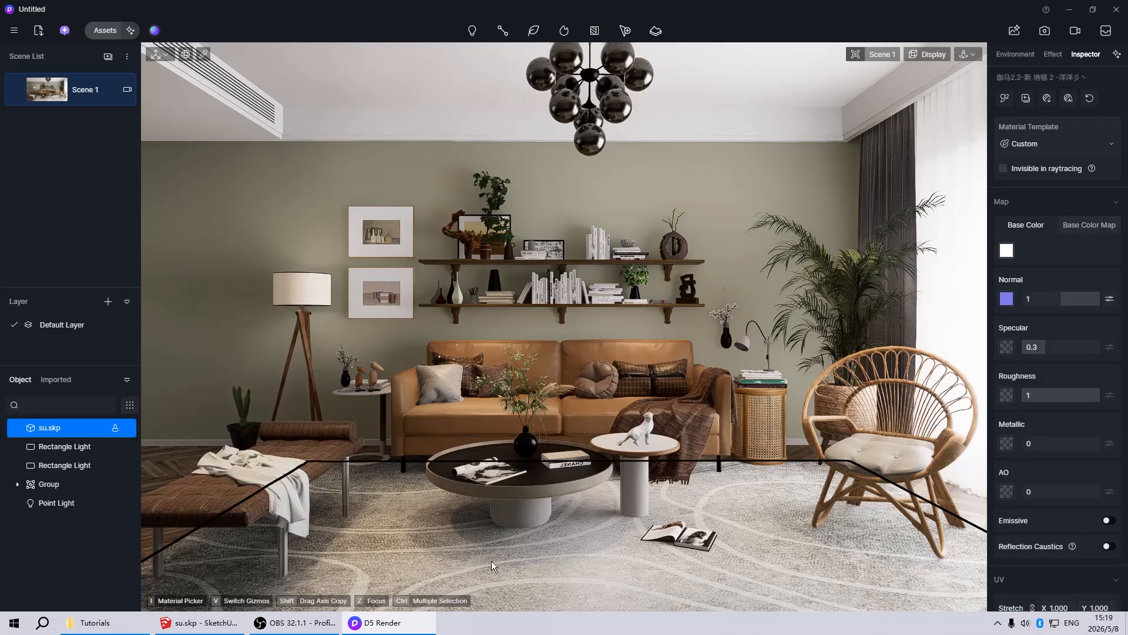
scroll(492, 569, "up", 10)
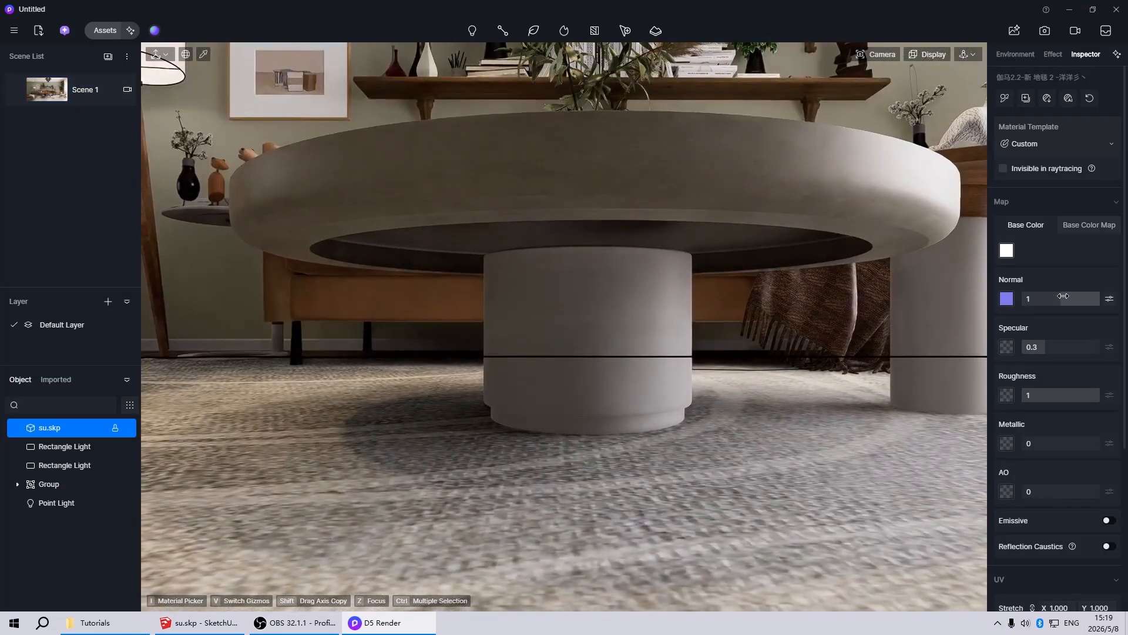
left_click(1063, 296)
type("0")
key("Return")
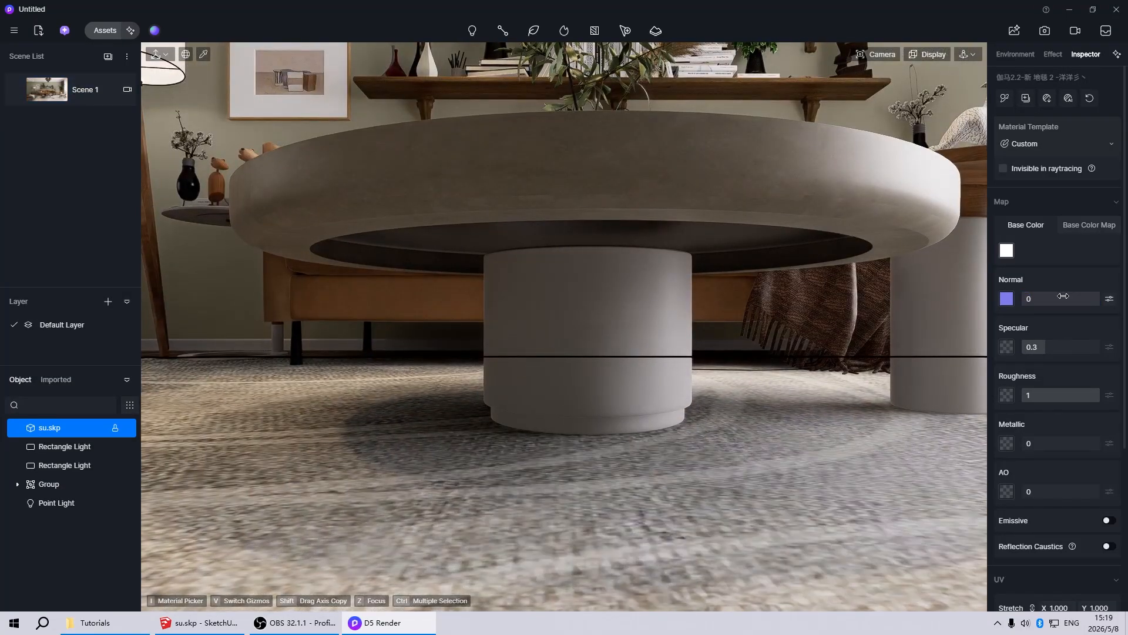
left_click(1064, 296)
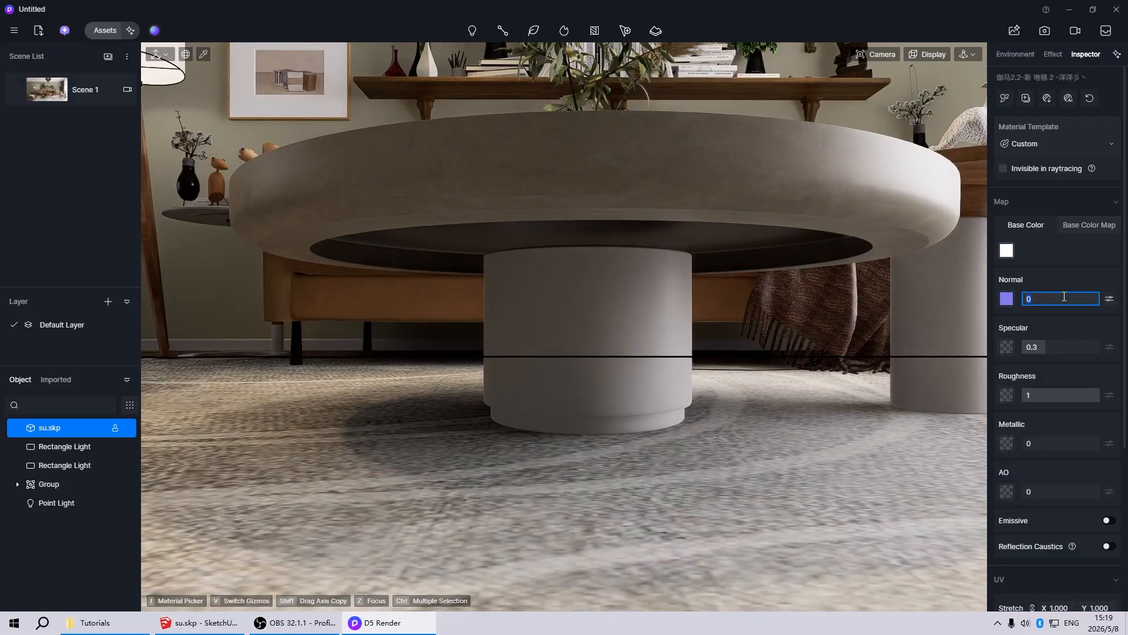
type("1")
key("Return")
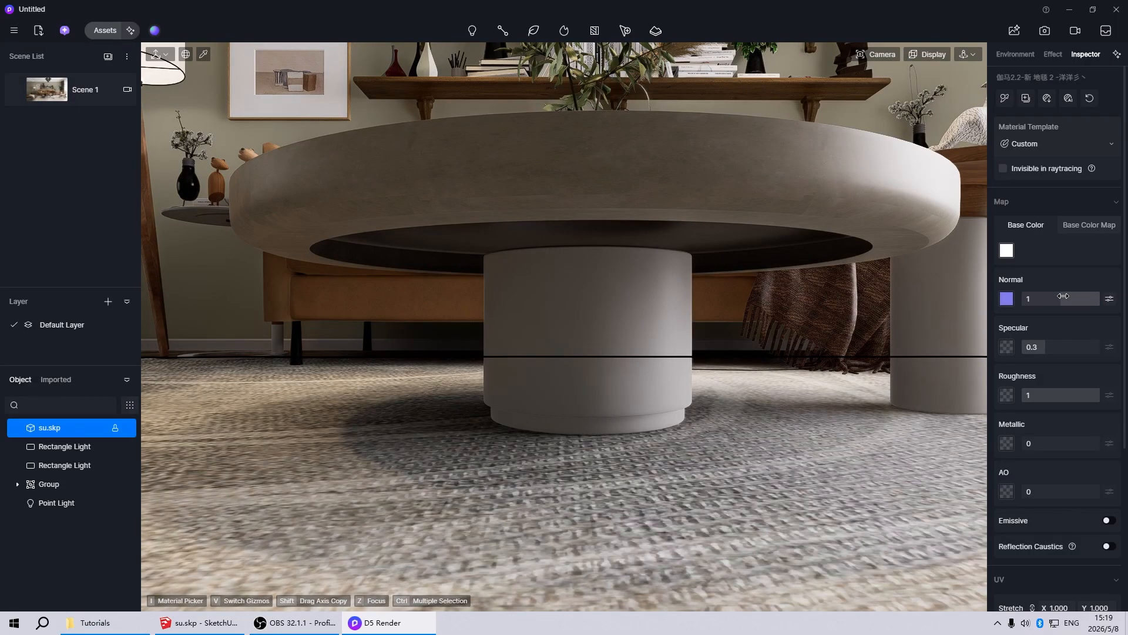
Set the rug's normal strength to 0.2 and return to the Scene 1 view
left_click(1063, 297)
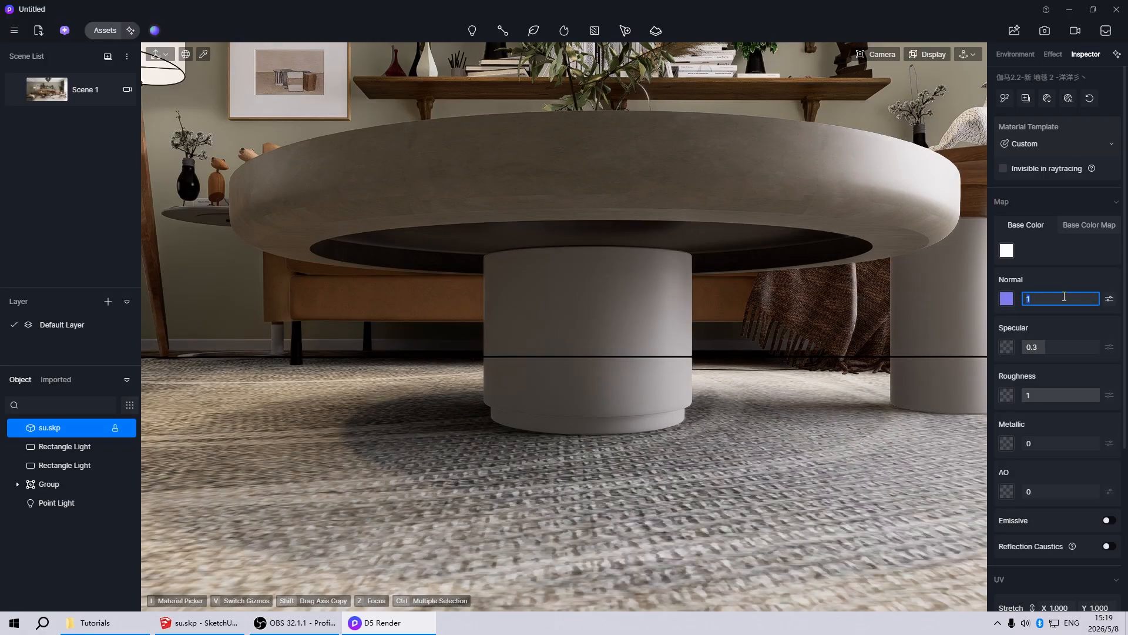
type("0.2")
key("Return")
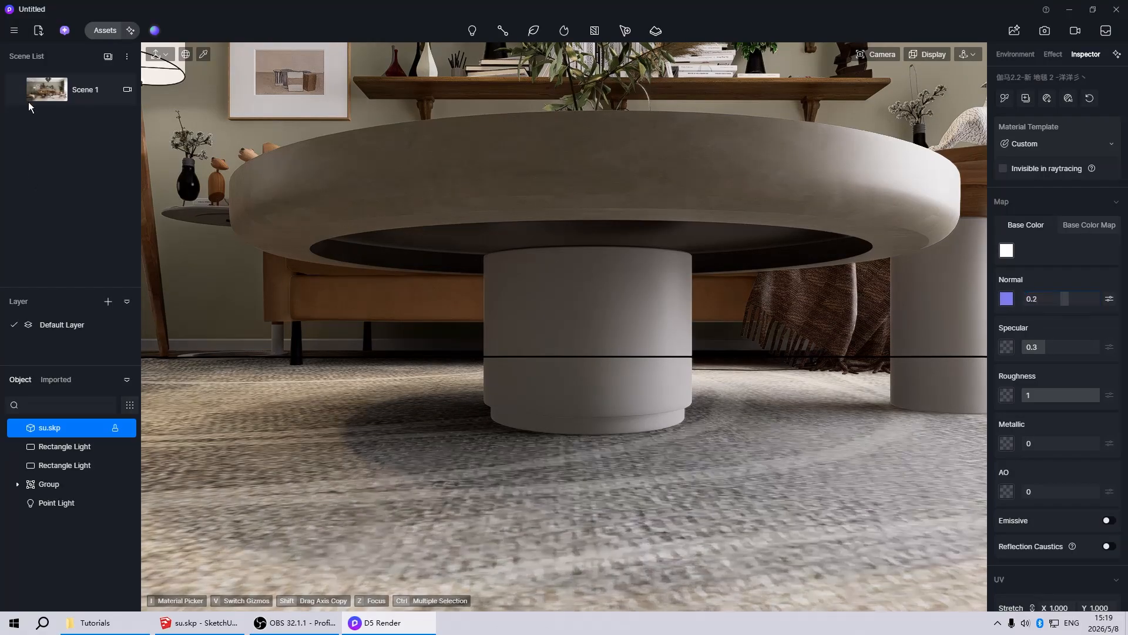
left_click(44, 98)
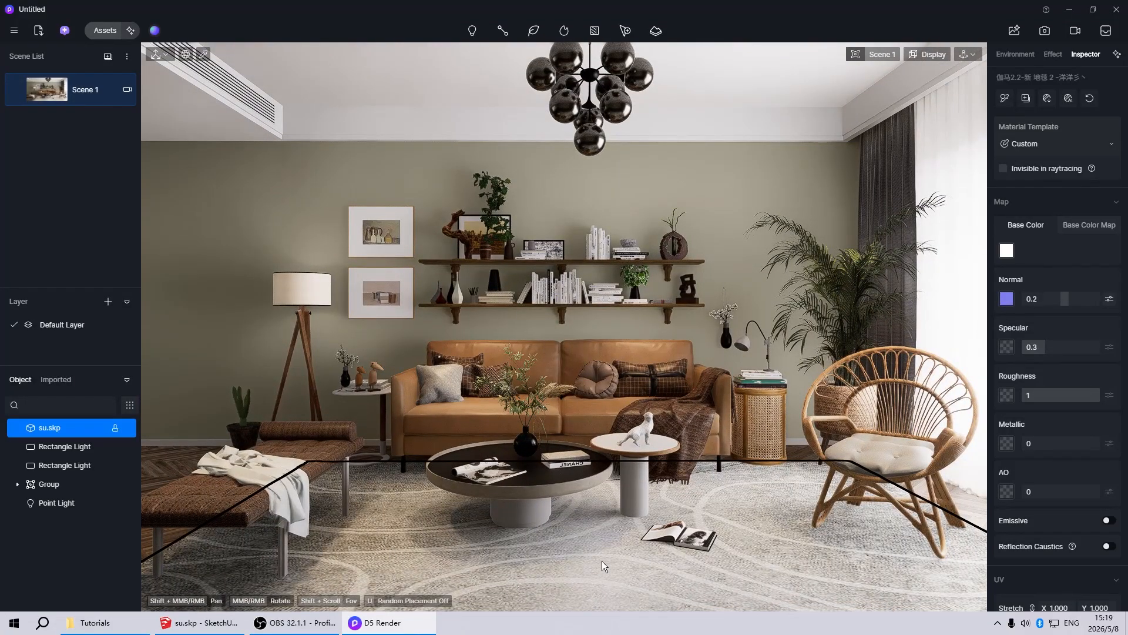
key("Escape")
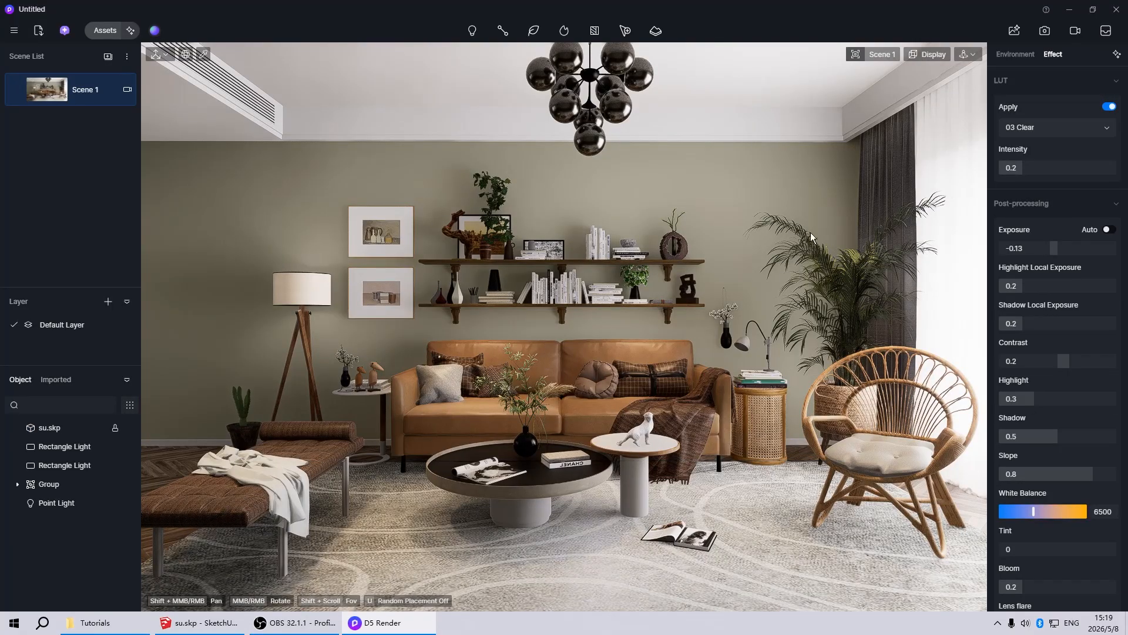
Set the dark curtain material's roughness to 1 and raise its base color map brightness to 17
left_click(878, 189)
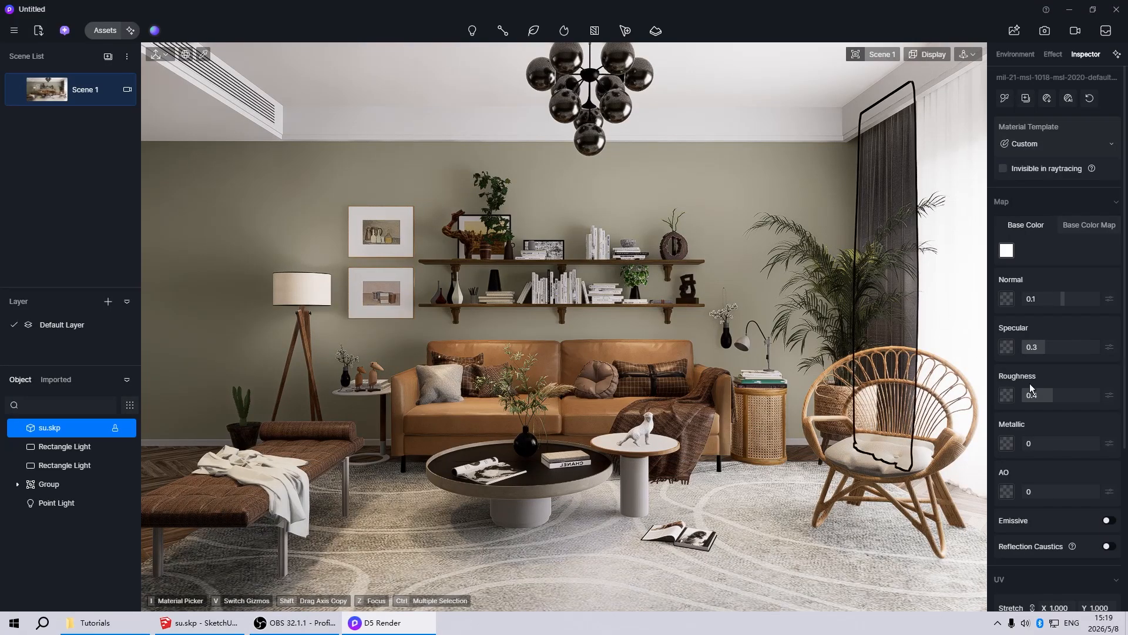
left_click_drag(1055, 398, 1127, 401)
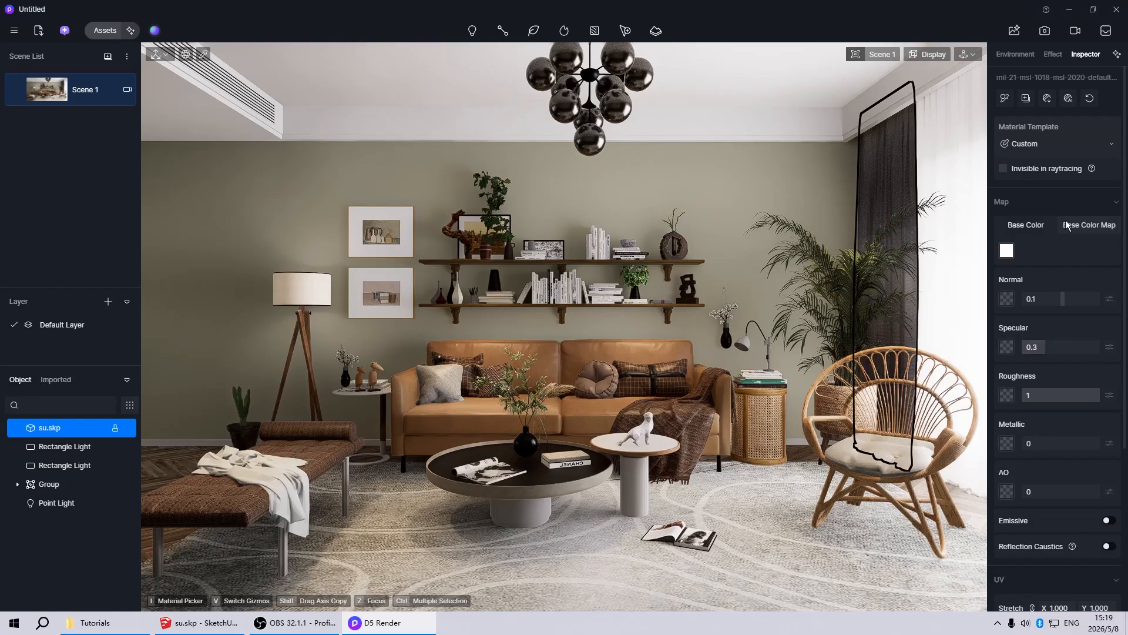
left_click(1084, 225)
left_click(1109, 250)
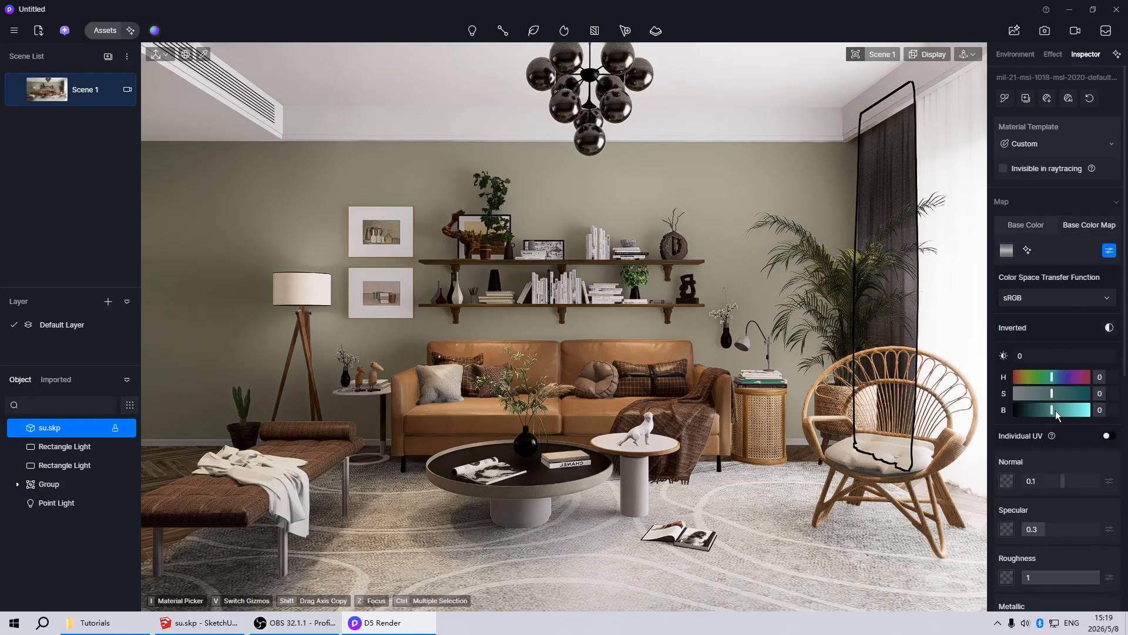
left_click_drag(1052, 410, 1059, 410)
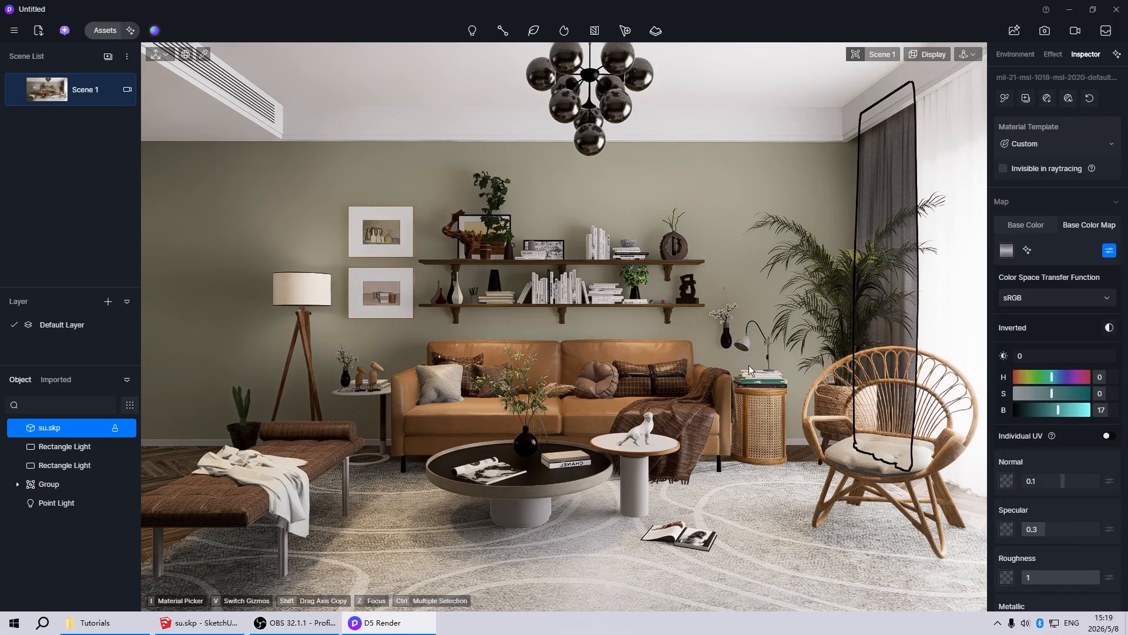
key("Escape")
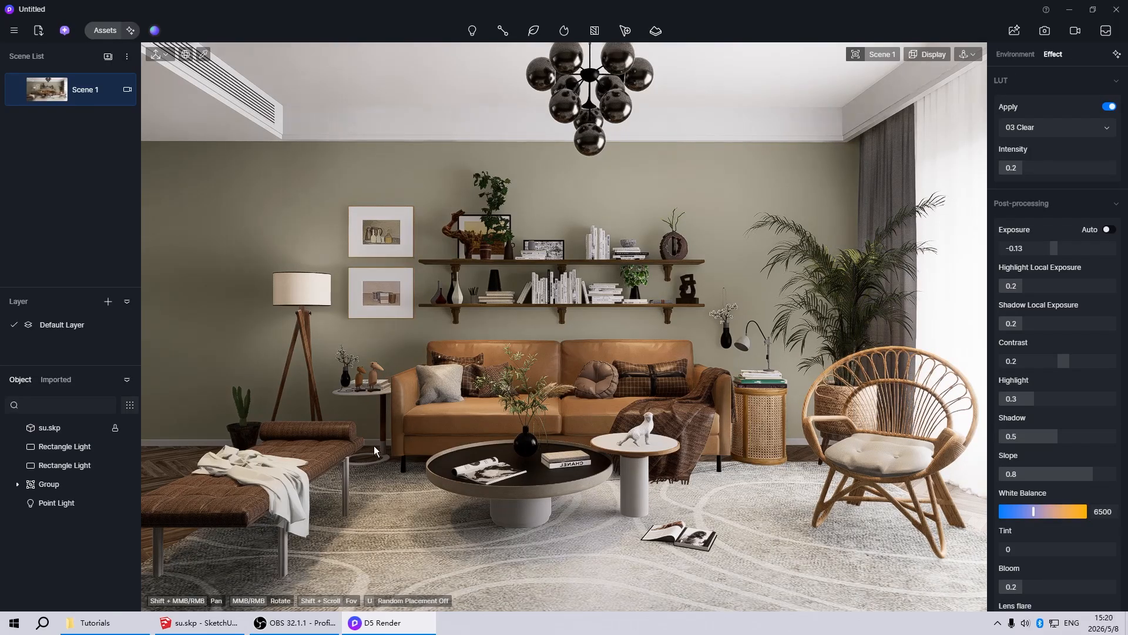
Set the roughness of the brown bench upholstery and the rattan chair's seat cushion to 1
left_click(324, 449)
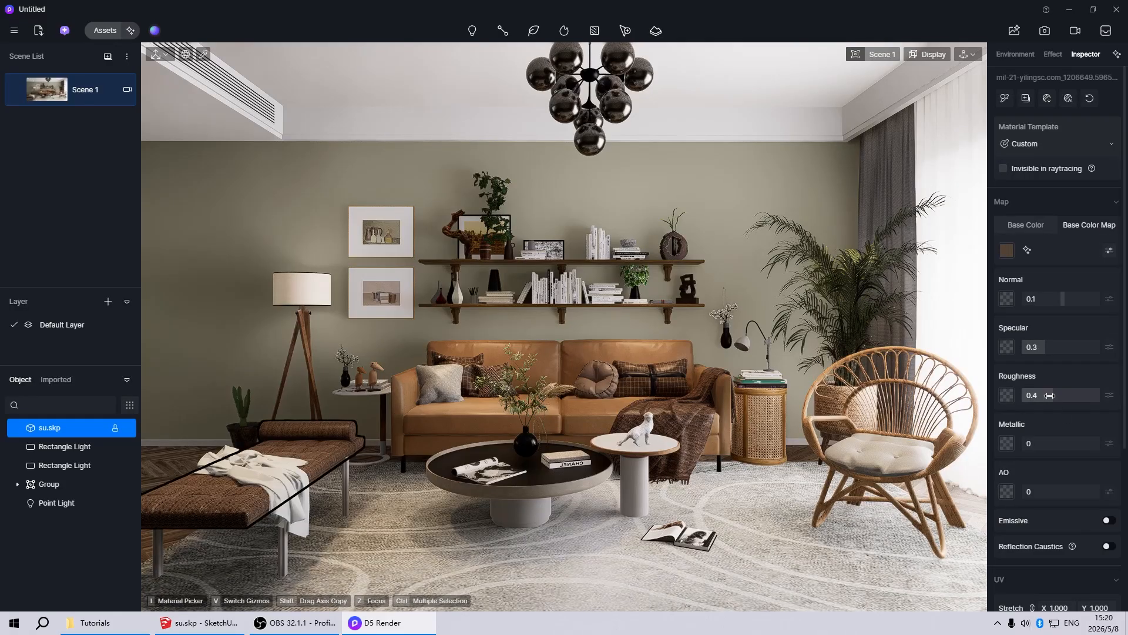
left_click(872, 453)
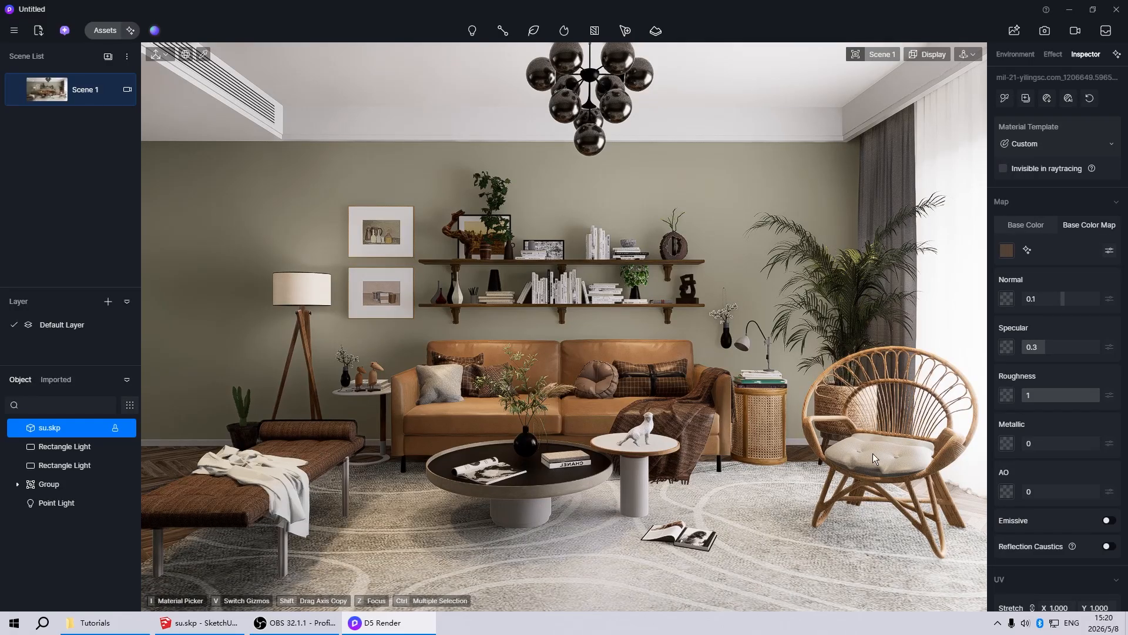
left_click_drag(1055, 395, 1111, 397)
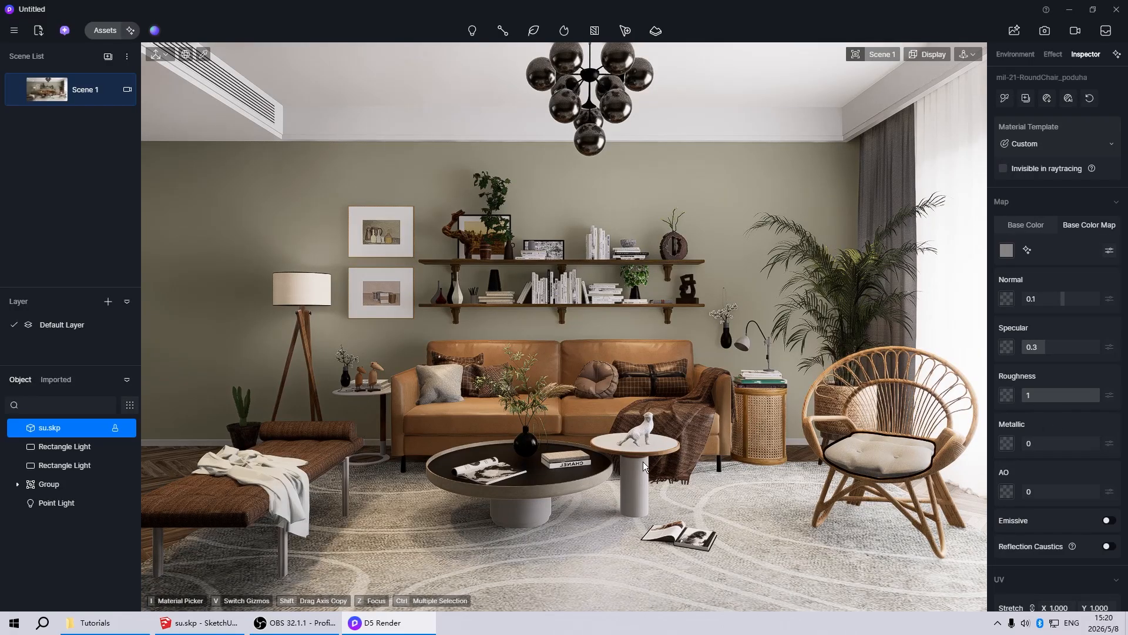
Set the roughness of the brown throw and the plaid, round and light grey sofa pillows to 1
left_click(682, 413)
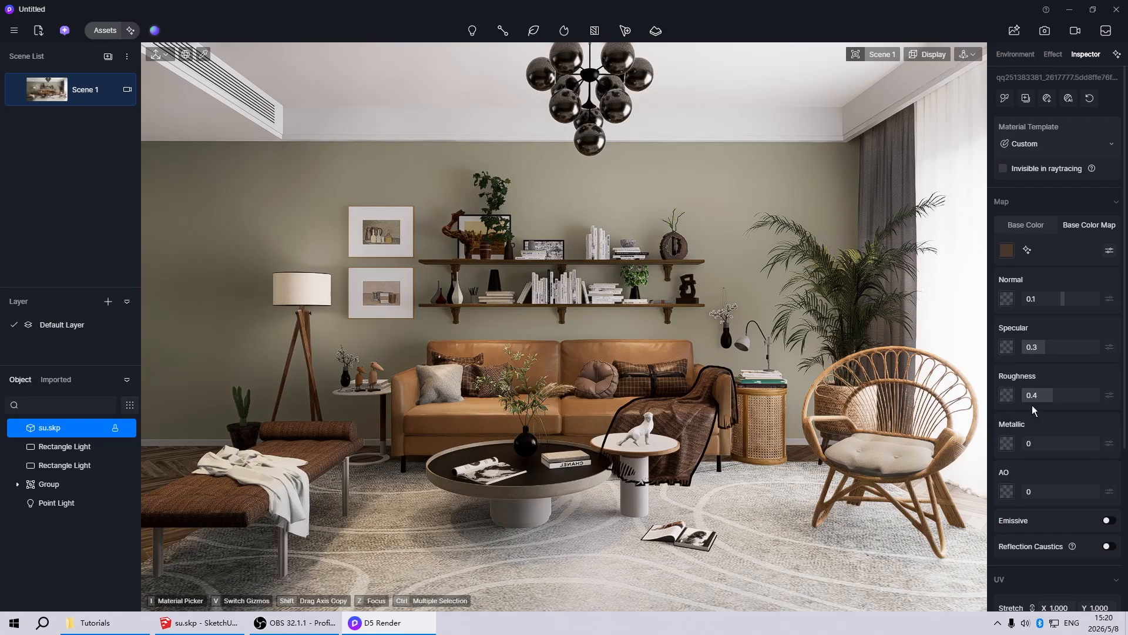
left_click(640, 389)
left_click_drag(1052, 395, 1127, 403)
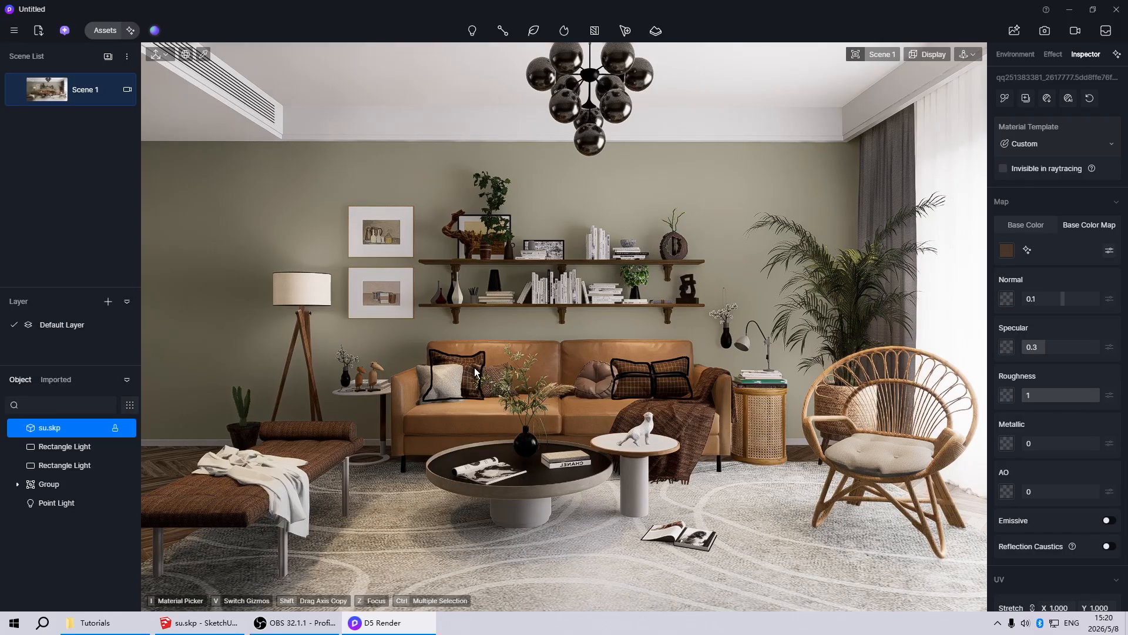
left_click(591, 368)
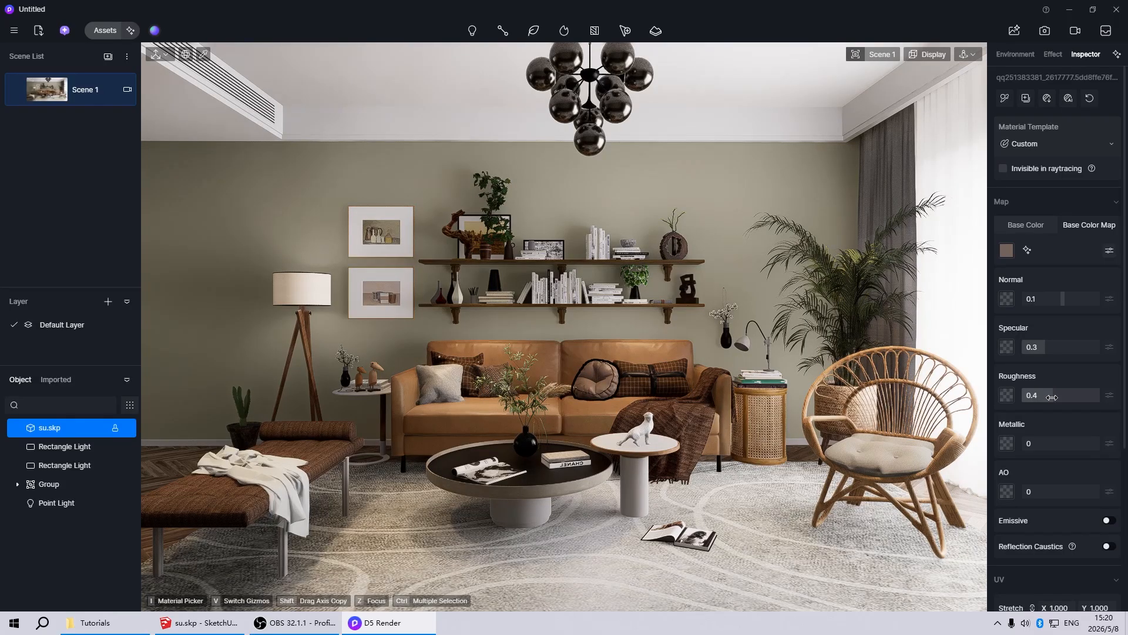
left_click_drag(1055, 398, 1108, 397)
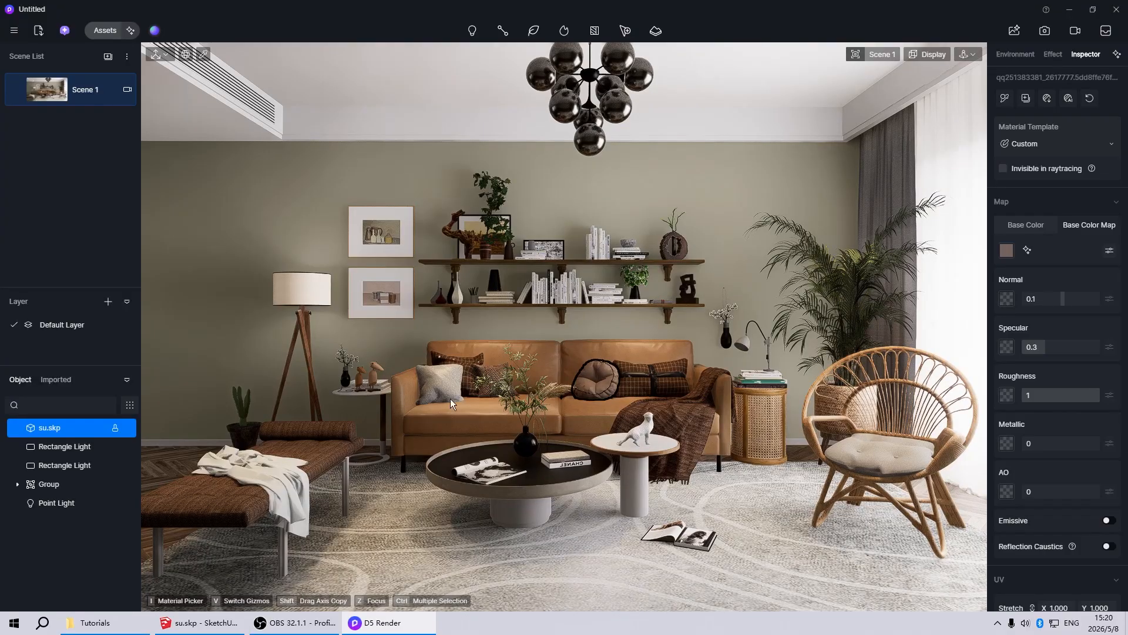
left_click(436, 390)
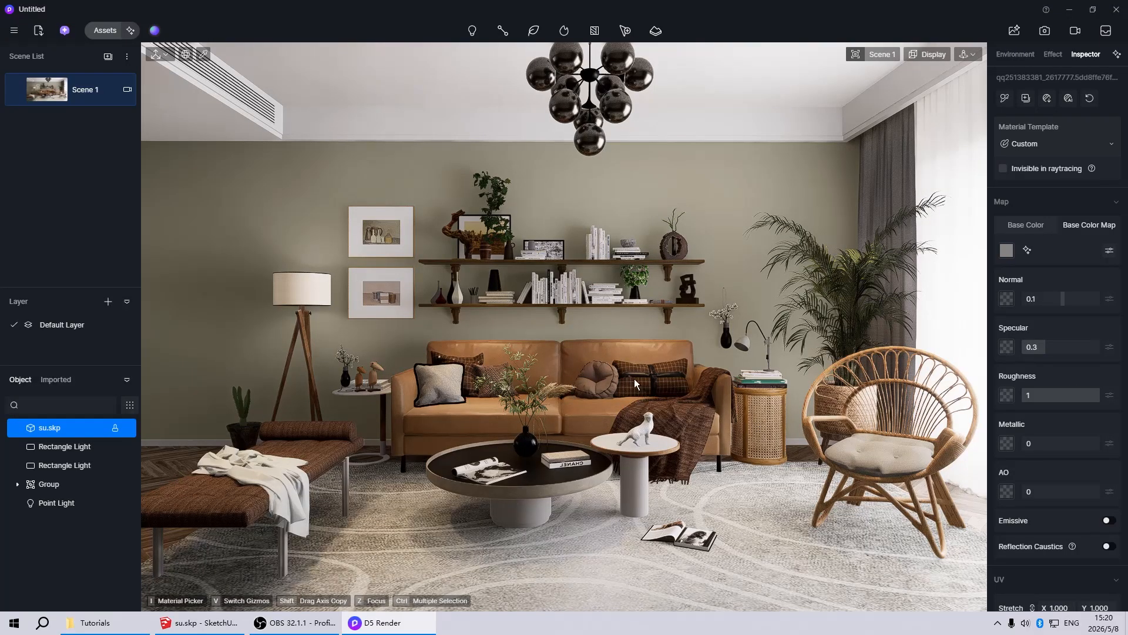
Set the black pillow strap's roughness to 1 and its base color map brightness to 6, then restore the Scene 1 view
scroll(647, 373, "up", 2)
scroll(651, 393, "up", 6)
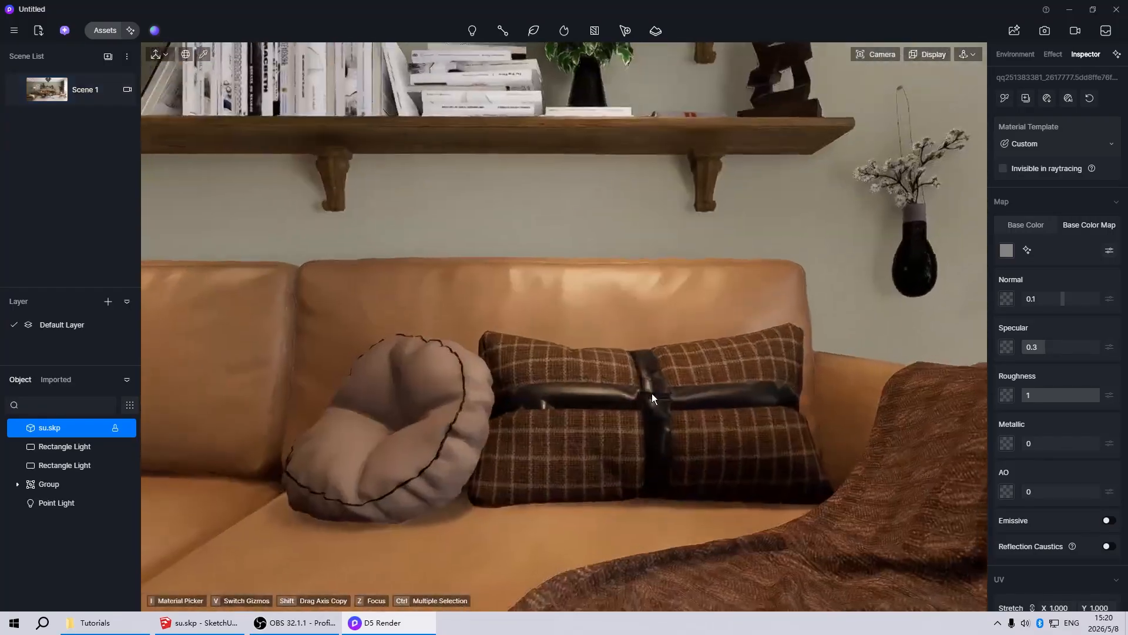
left_click(619, 417)
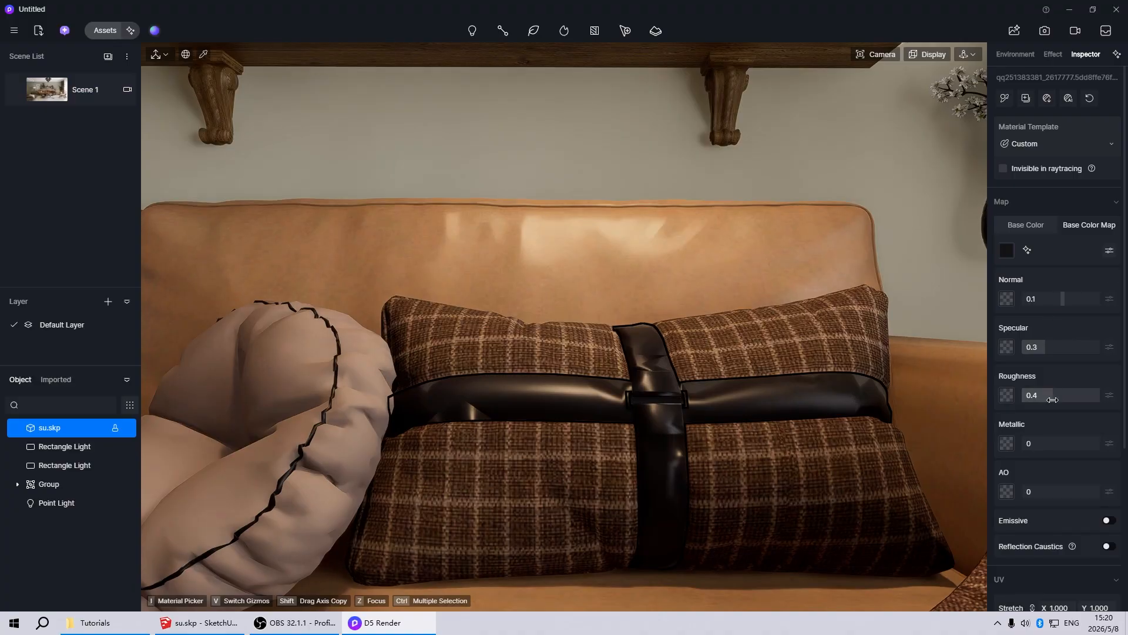
left_click_drag(1052, 400, 1100, 398)
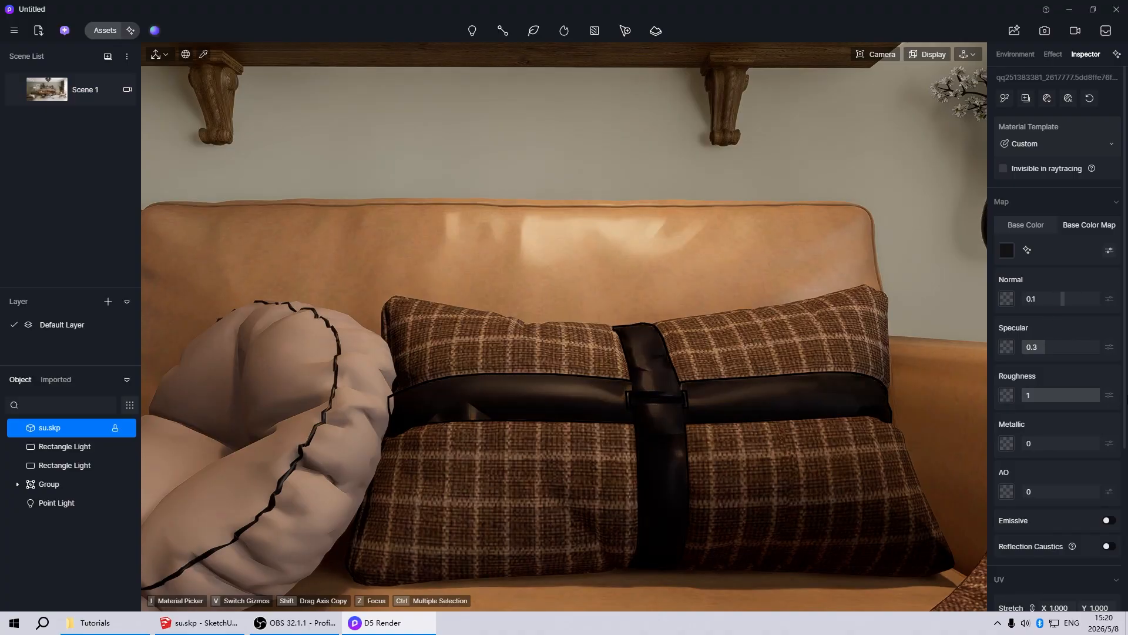
left_click(1108, 252)
left_click_drag(1052, 410, 1055, 410)
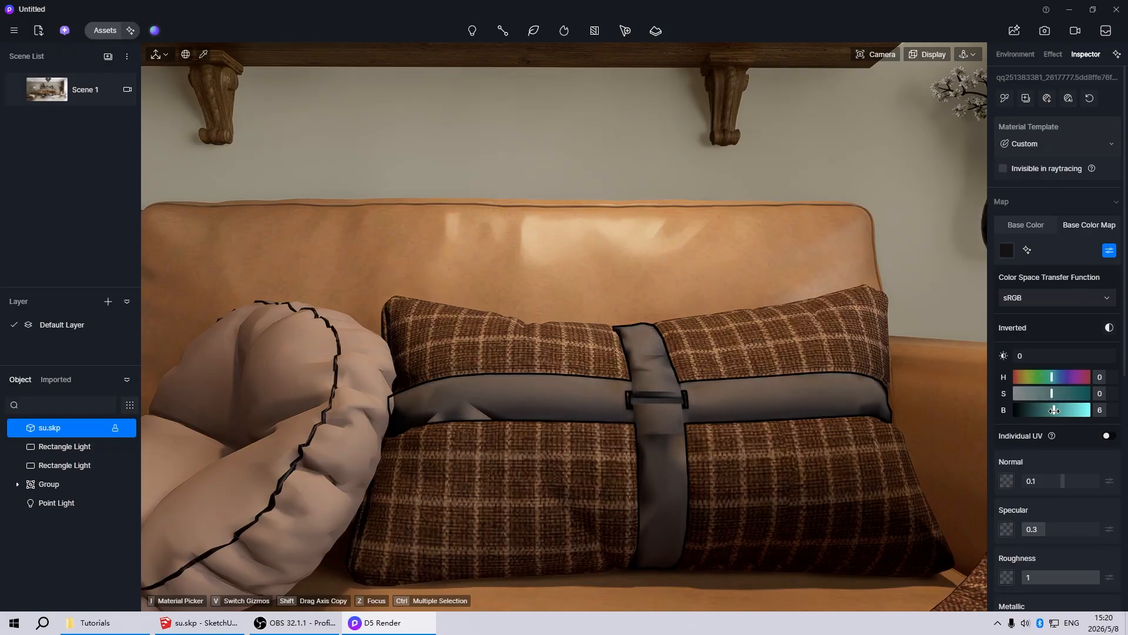
left_click(35, 86)
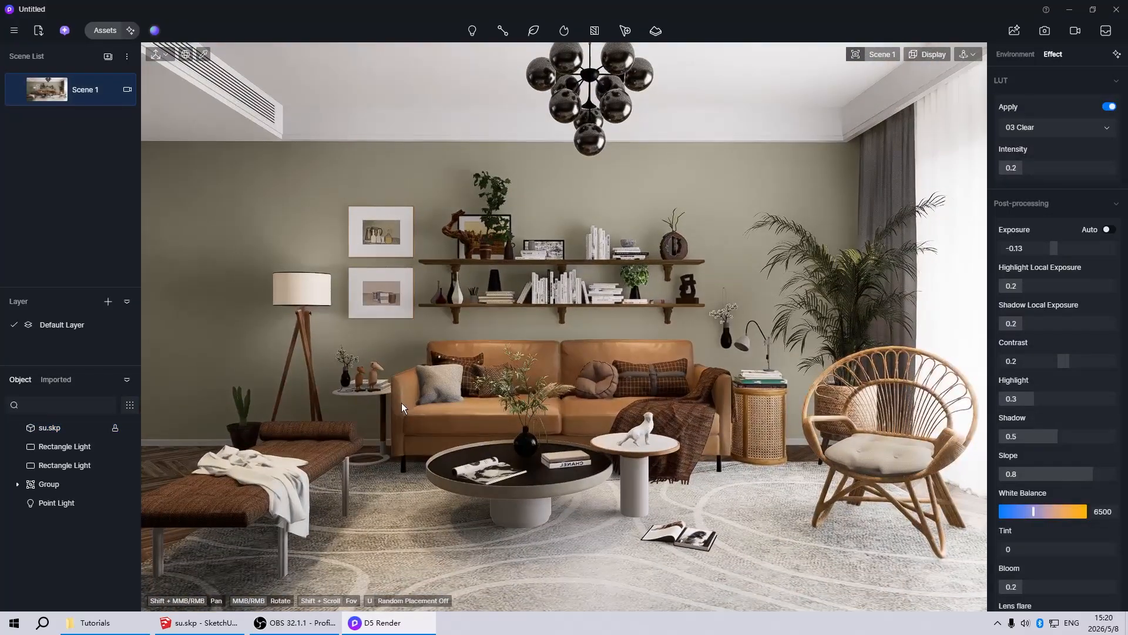
Darken the white button material on the plaid sofa pillow to a neutral grey with HSV value 39, then restore the Scene 1 view
scroll(429, 362, "up", 10)
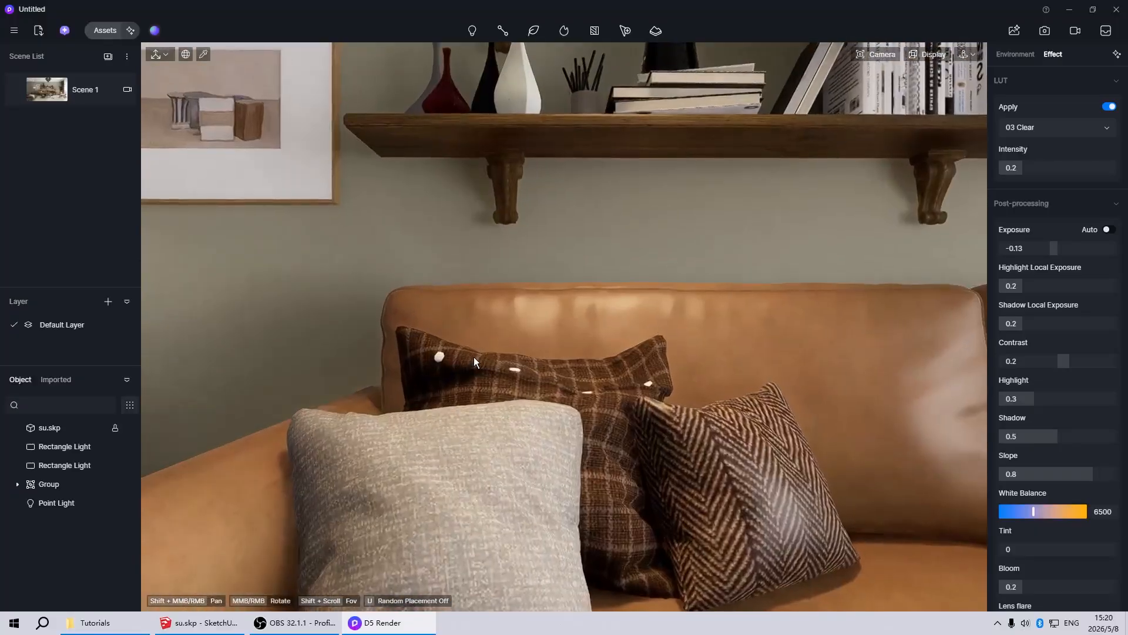
scroll(474, 357, "up", 3)
left_click(413, 355)
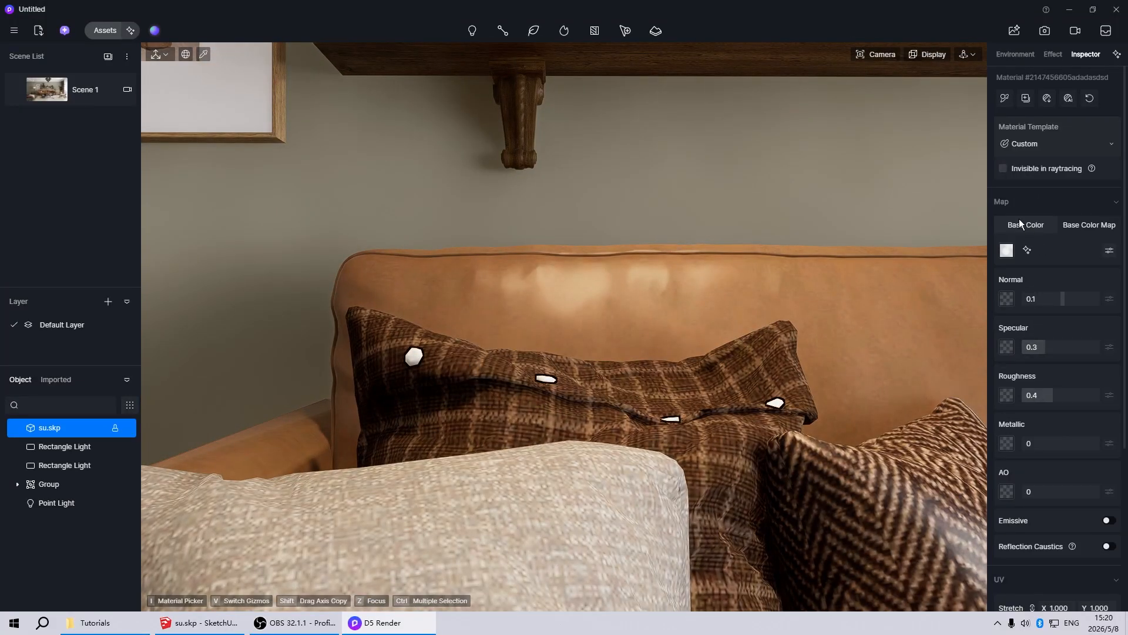
left_click(1007, 255)
left_click_drag(1002, 299, 1004, 330)
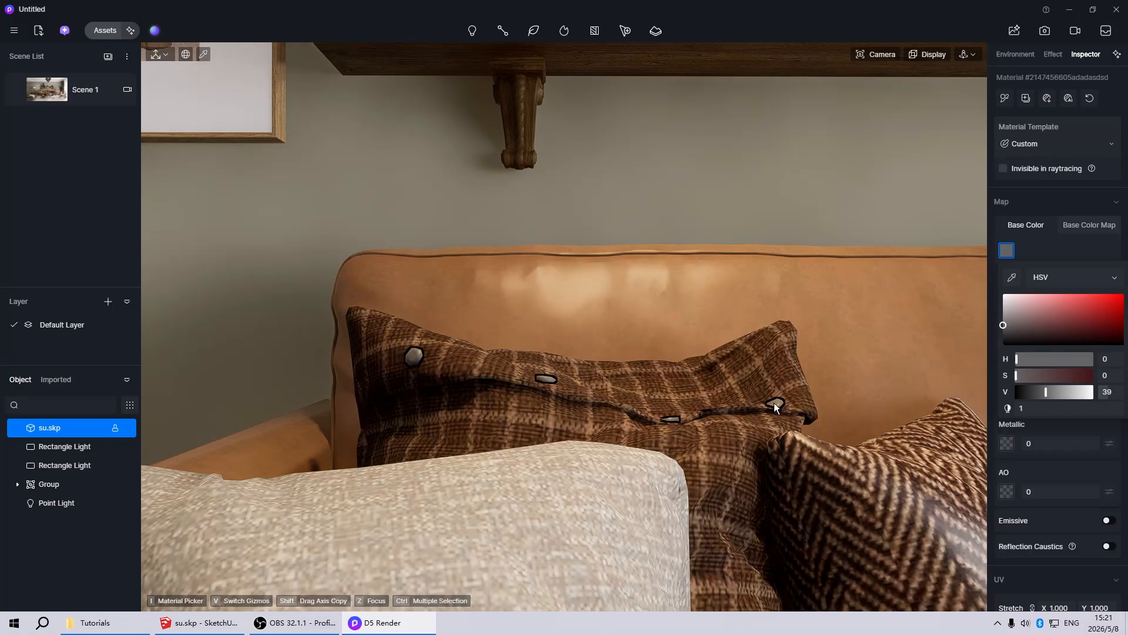
left_click(54, 93)
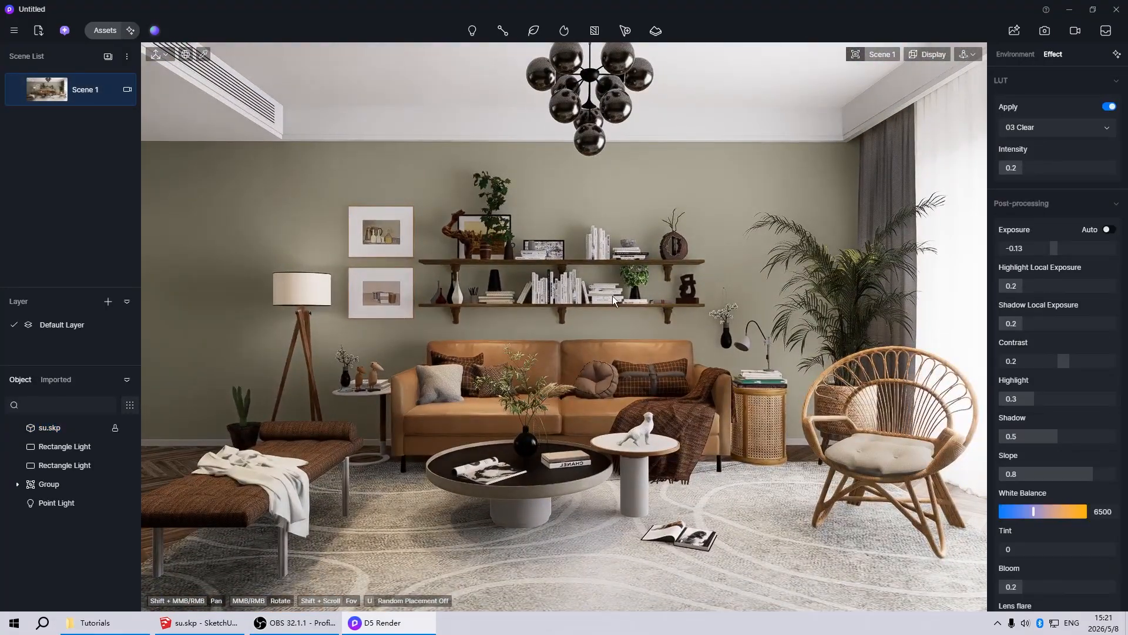
Apply the Foliage material template to the large palm's leaves and to the leaves in the coffee table vase
left_click(847, 278)
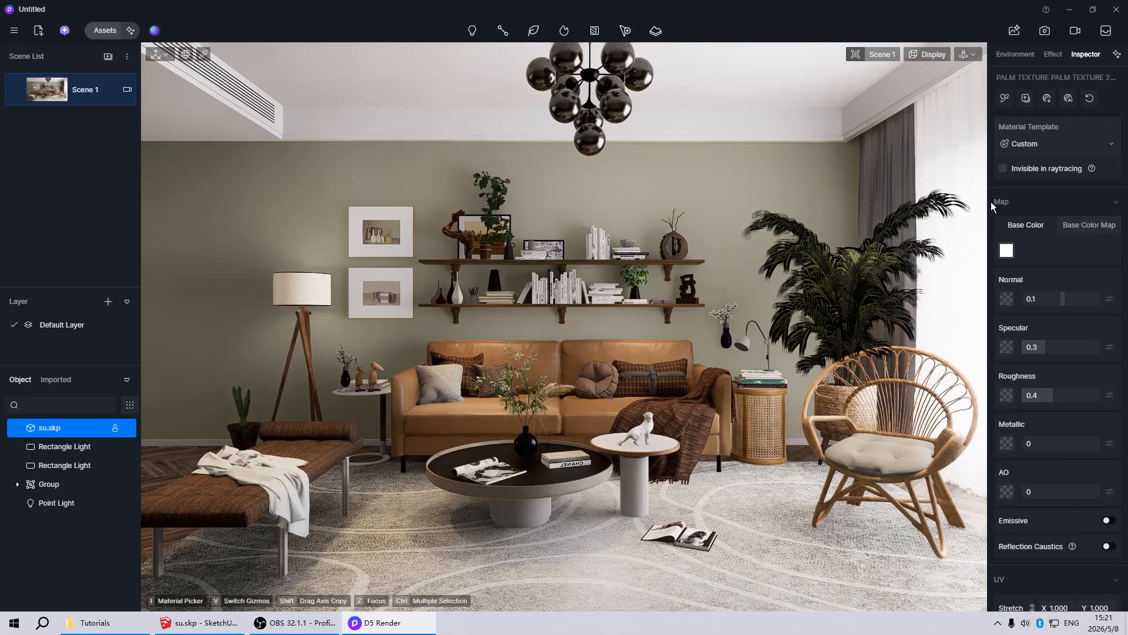
left_click(1045, 147)
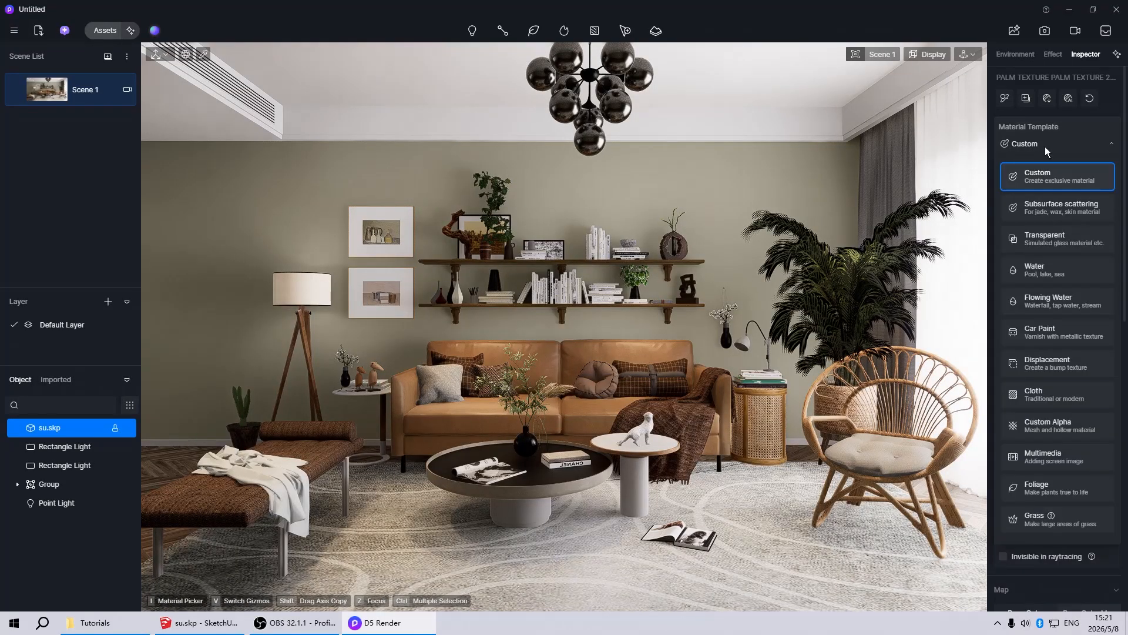
left_click(1031, 490)
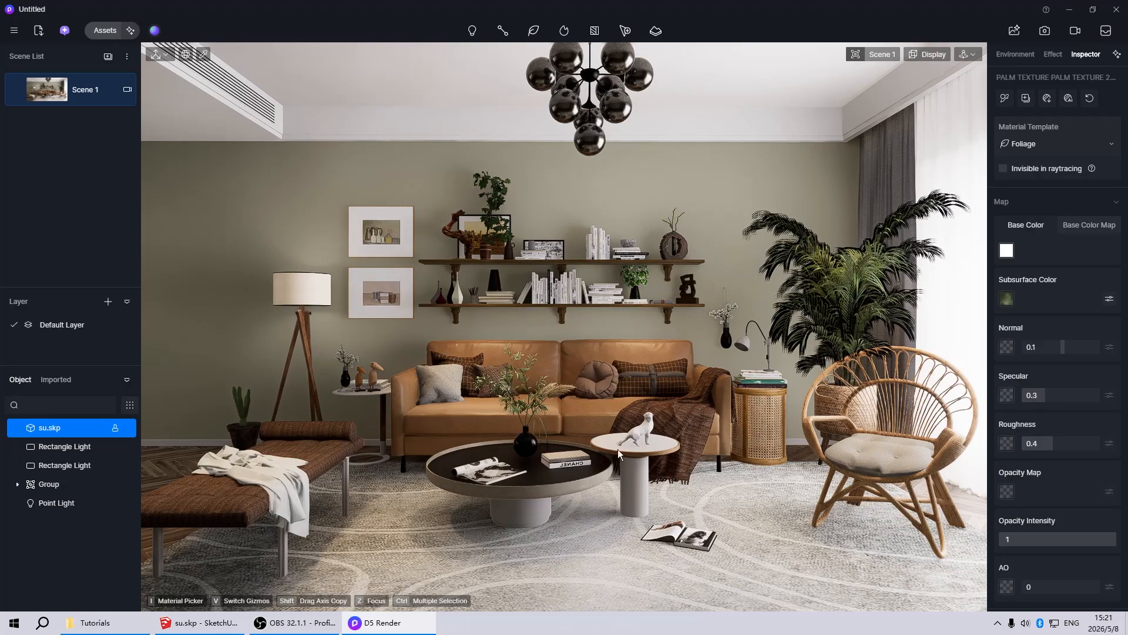
left_click(516, 407)
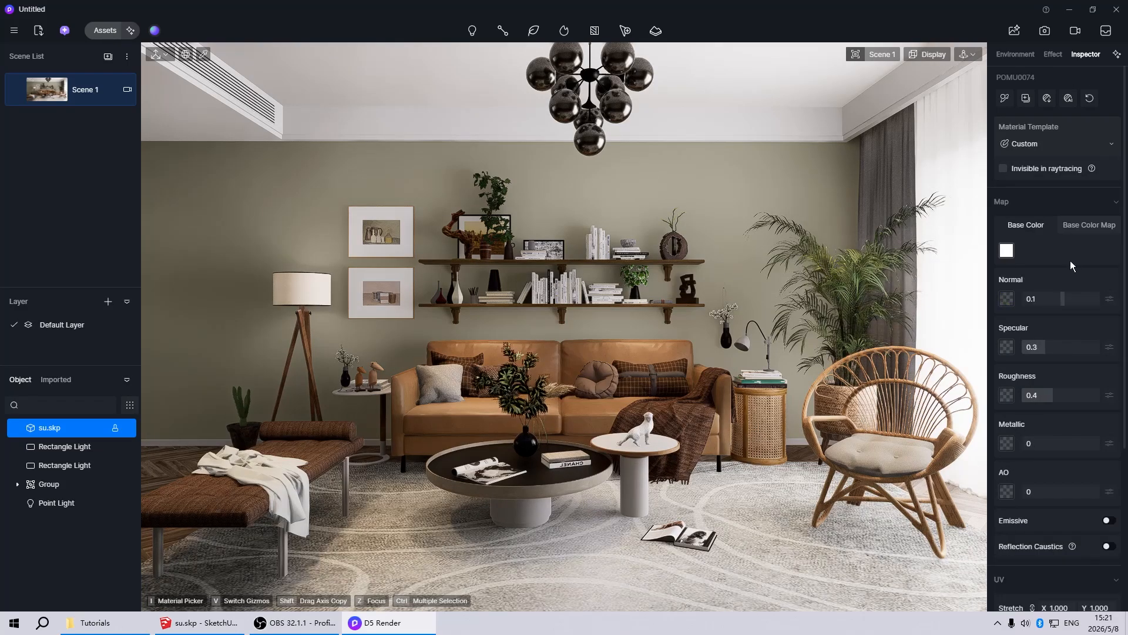
left_click(1052, 145)
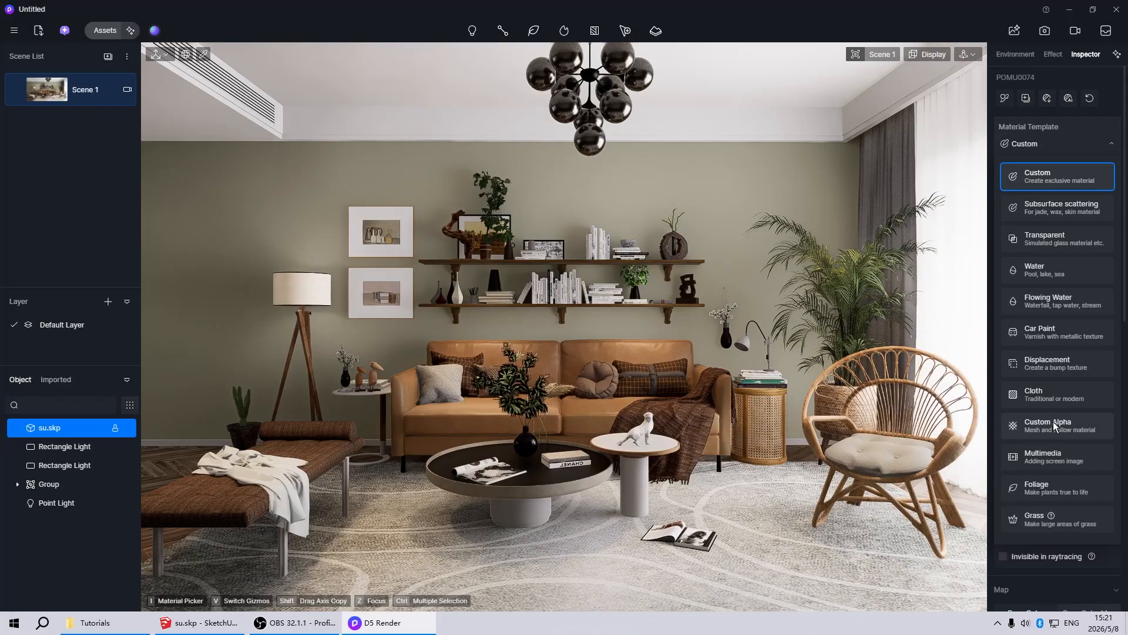
left_click(1053, 489)
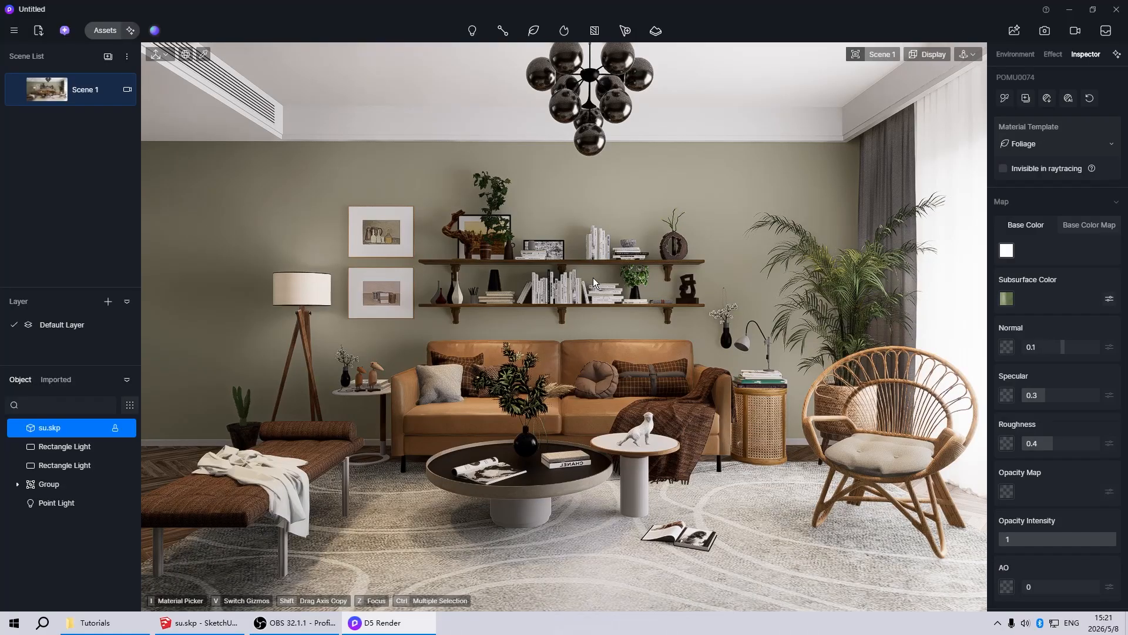
Apply the Foliage template to the leaf materials of the tall ivy on the upper shelf and the potted plant on the lower shelf
left_click(501, 199)
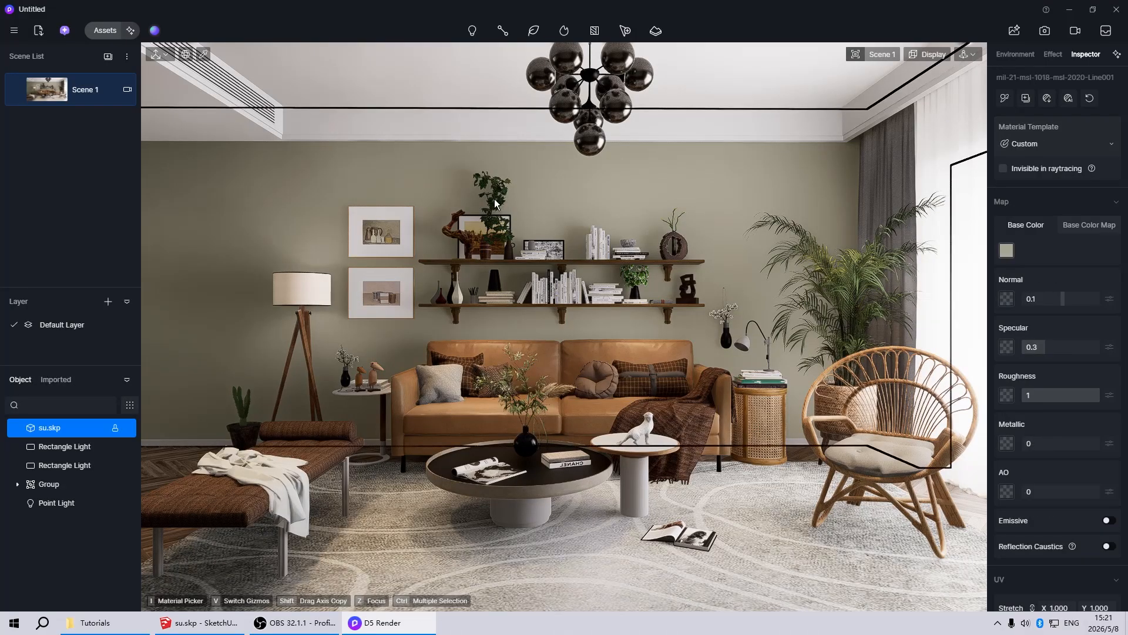
scroll(500, 199, "up", 5)
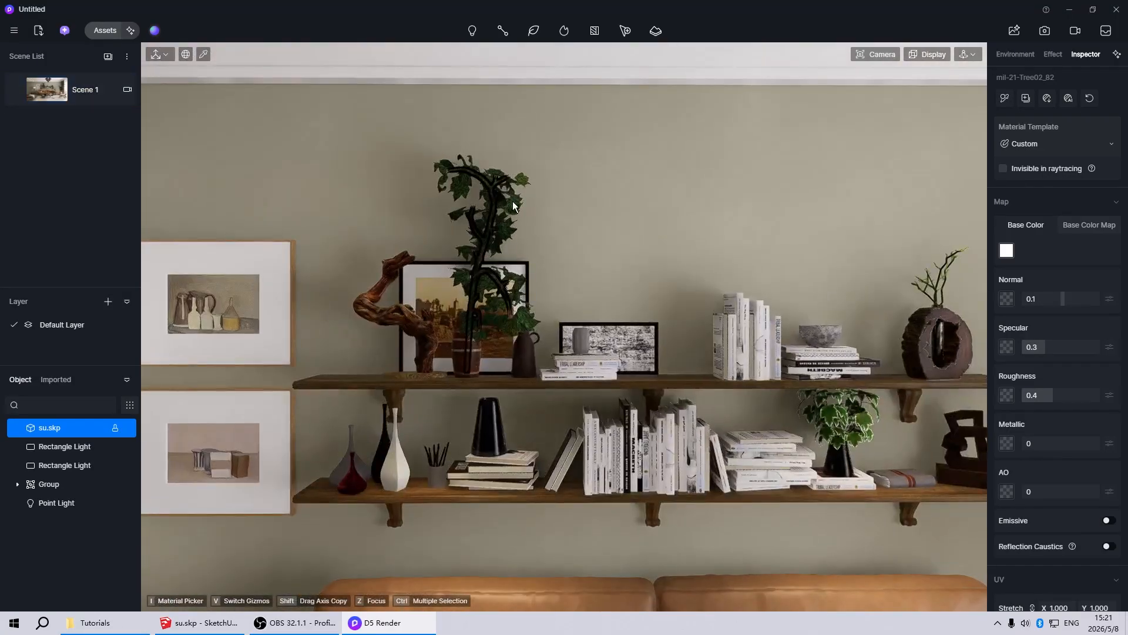
left_click(507, 196)
left_click(1049, 140)
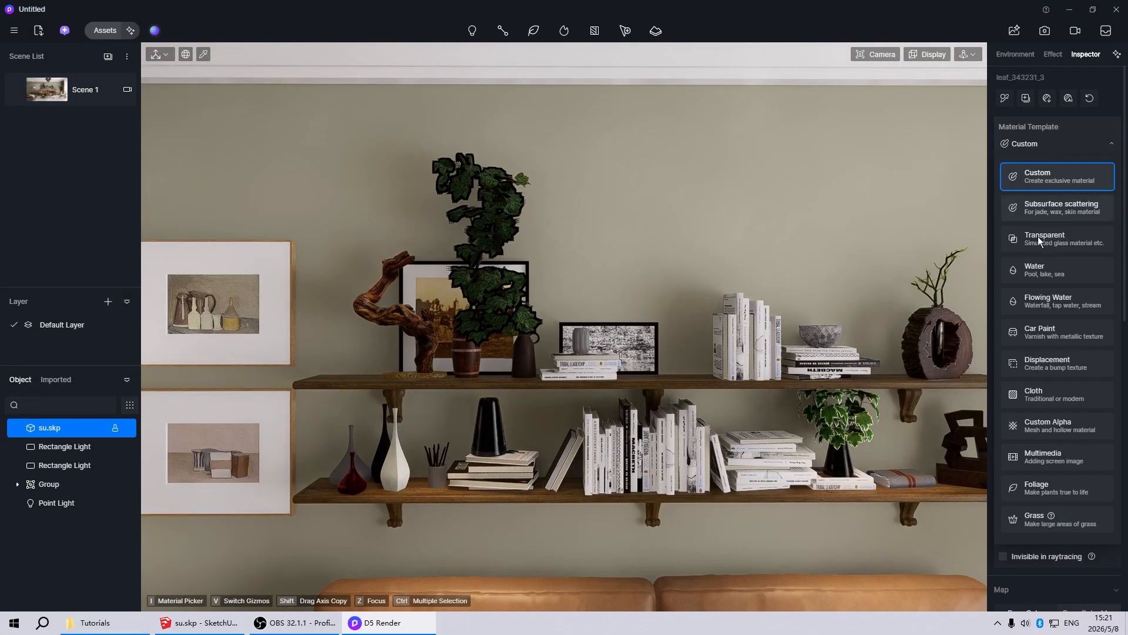
left_click(1063, 481)
left_click(836, 417)
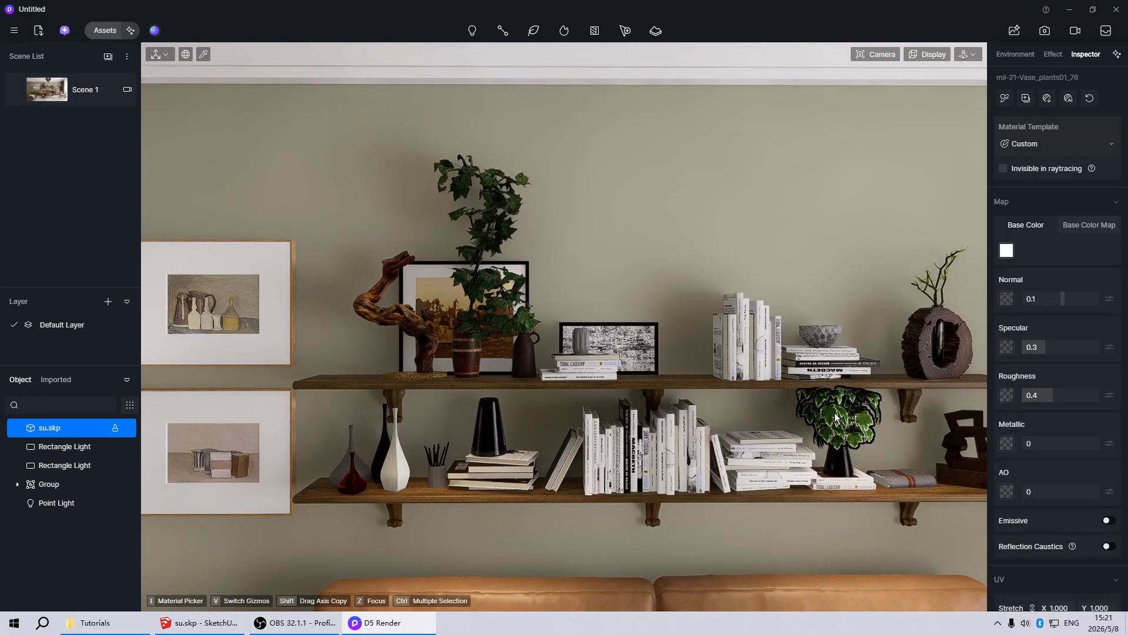
left_click(1066, 144)
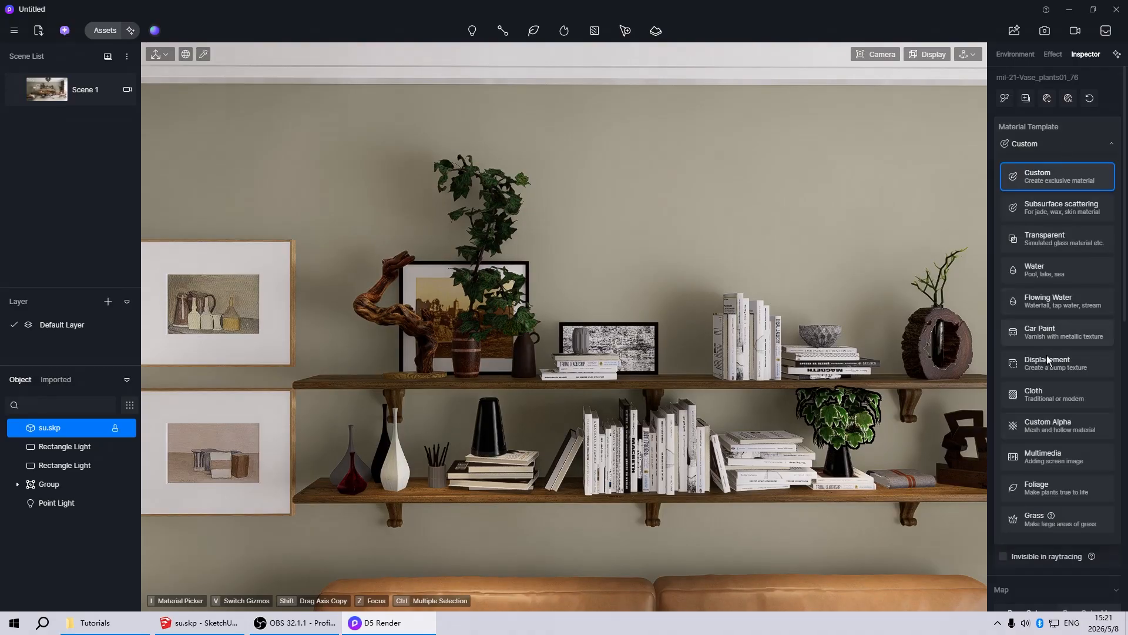
left_click(1062, 481)
Apply the Foliage template to the cactus beside the floor lamp, then restore the Scene 1 view
scroll(823, 308, "down", 5)
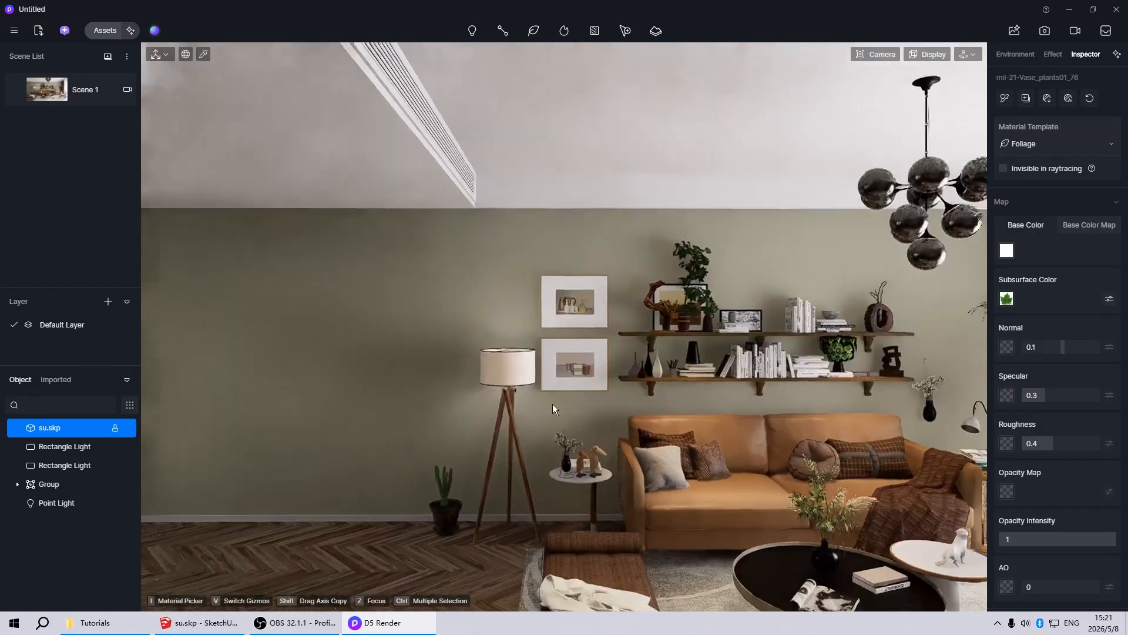
scroll(446, 479, "up", 6)
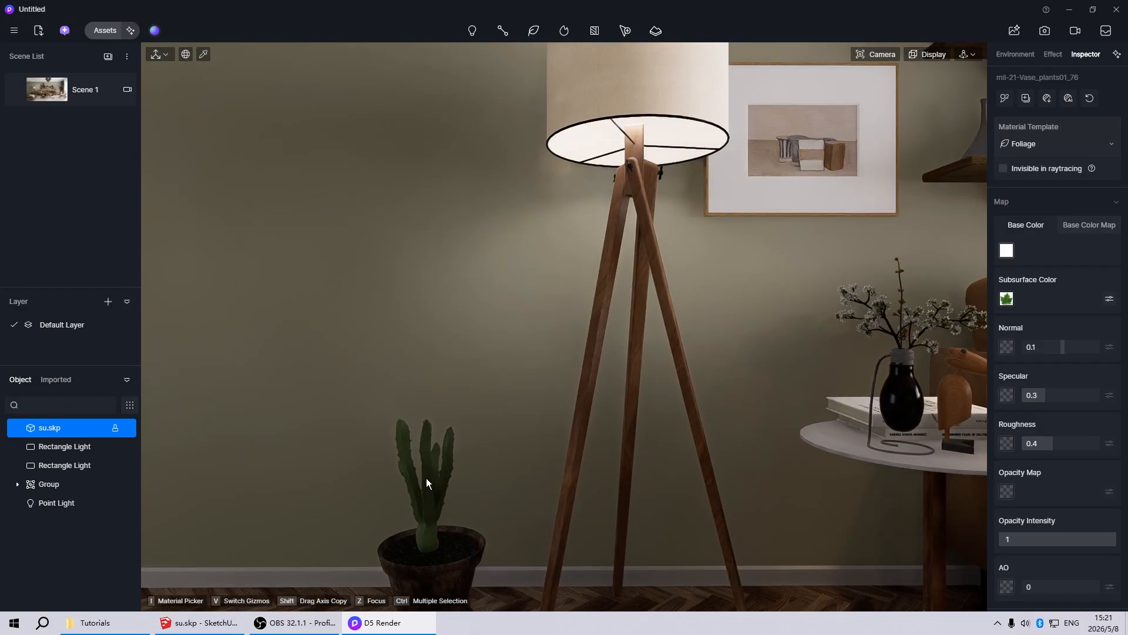
left_click(425, 477)
left_click(1061, 144)
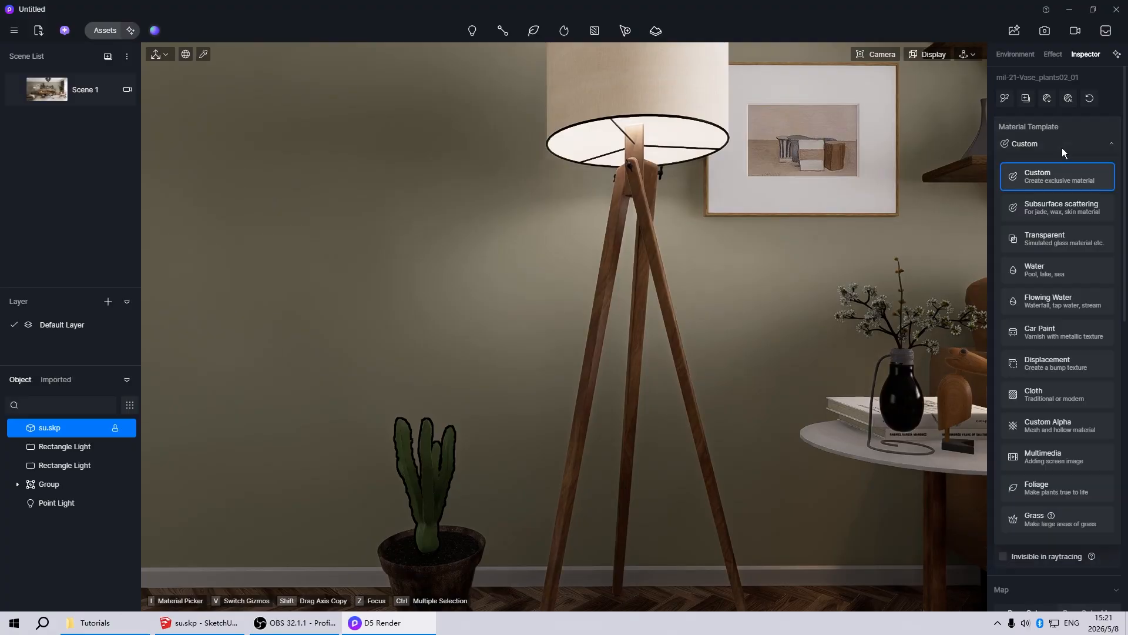
left_click(1045, 485)
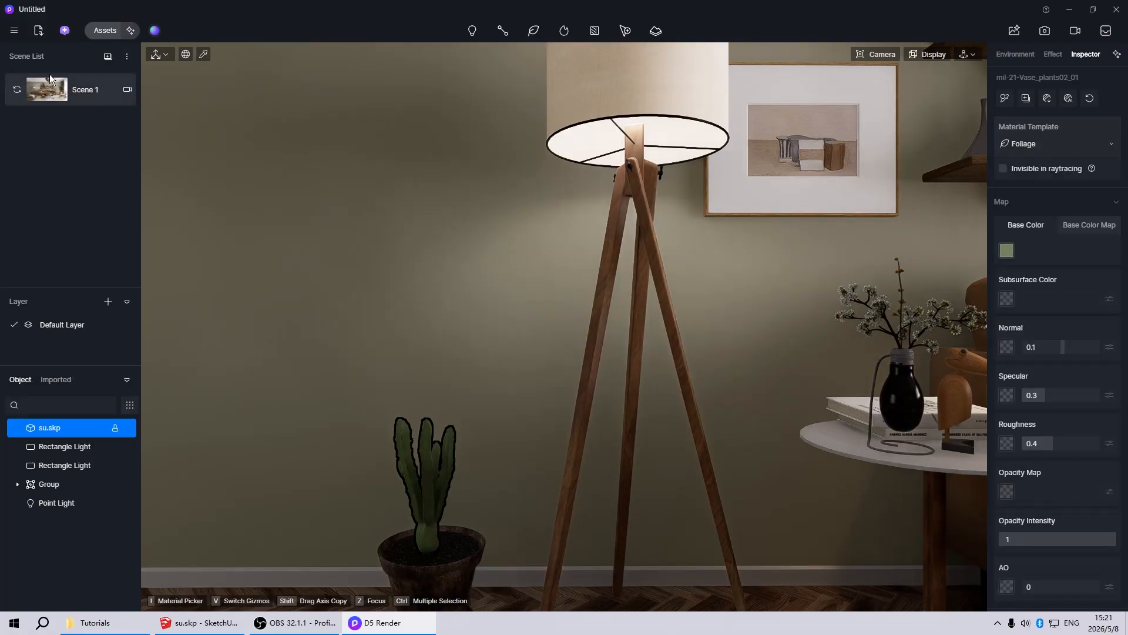
left_click(58, 90)
key("Escape")
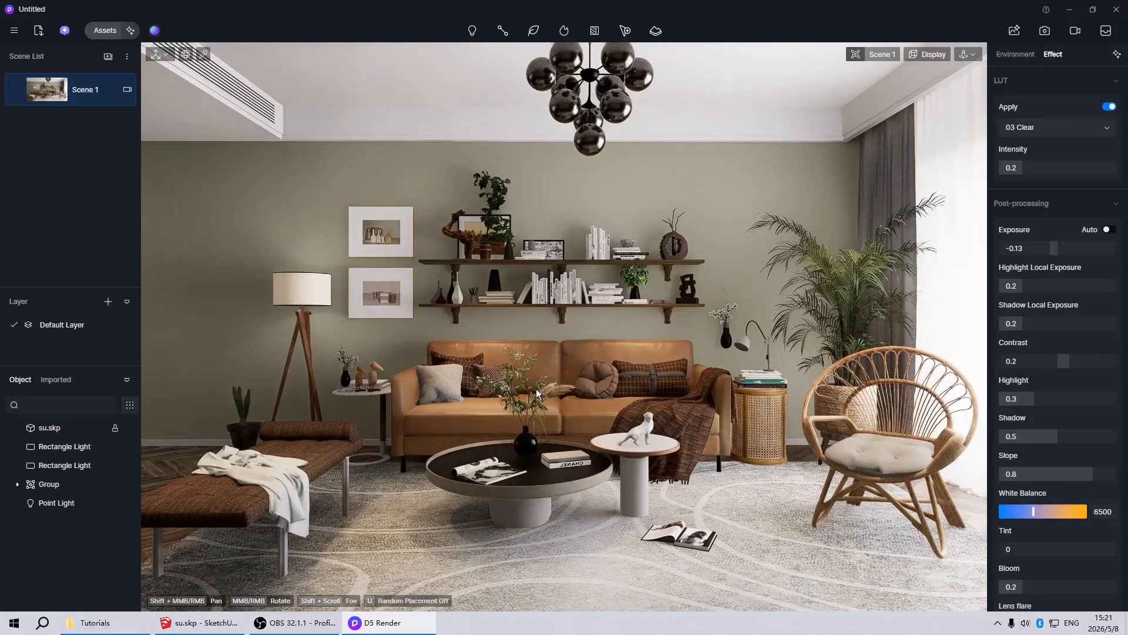
Change the material template of the chandelier's glass globes to Custom
left_click(593, 135)
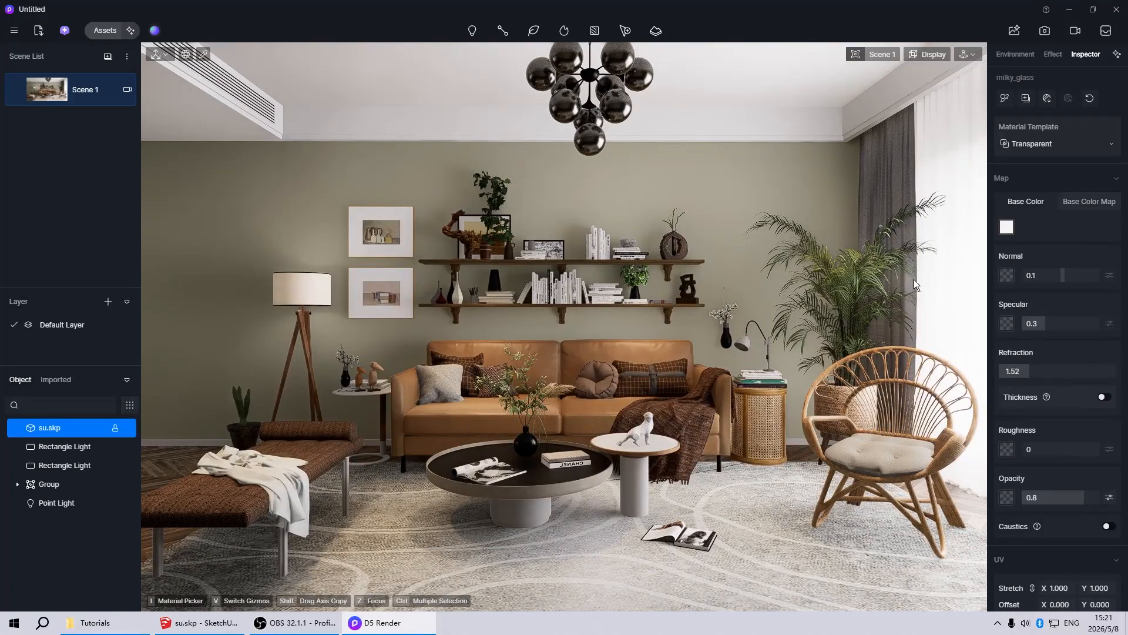
left_click(1082, 202)
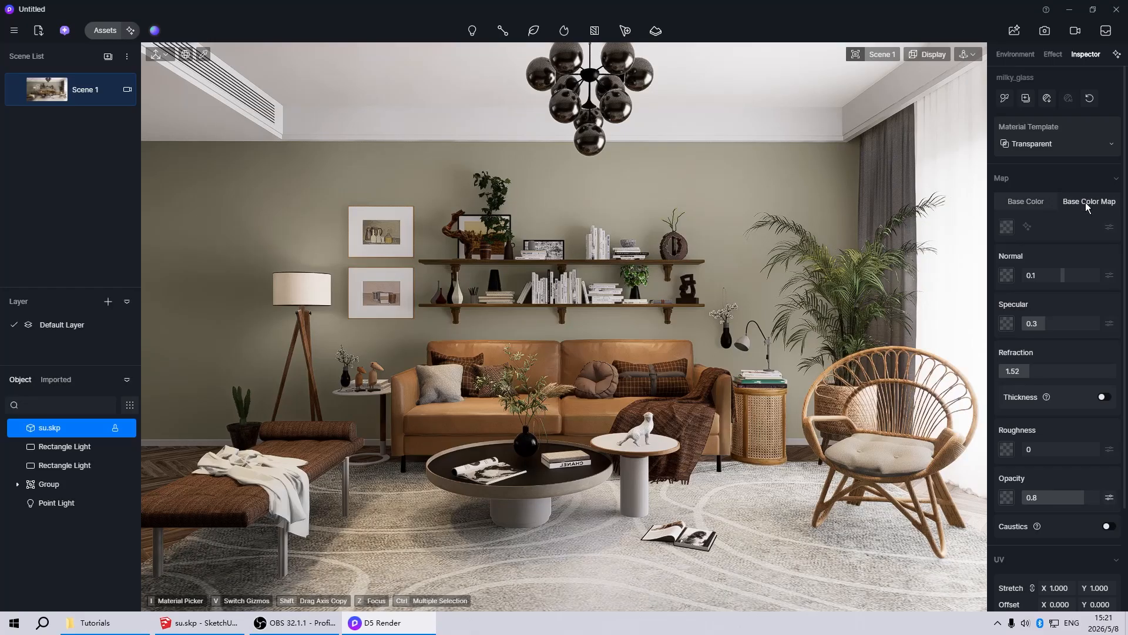
left_click(1033, 202)
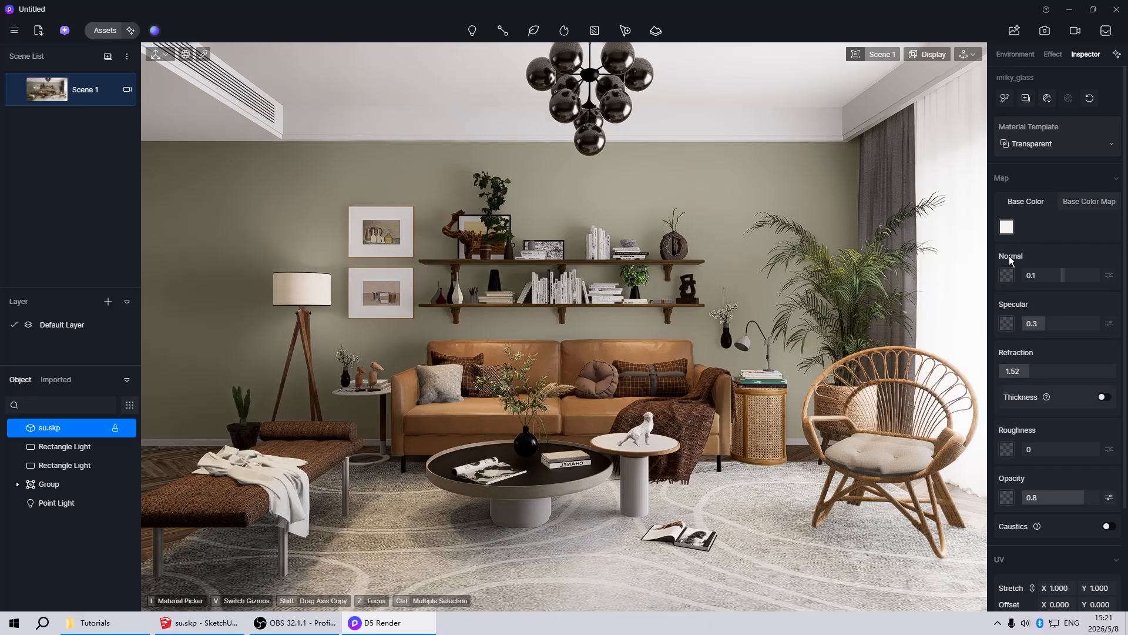
left_click(1035, 147)
left_click(1036, 173)
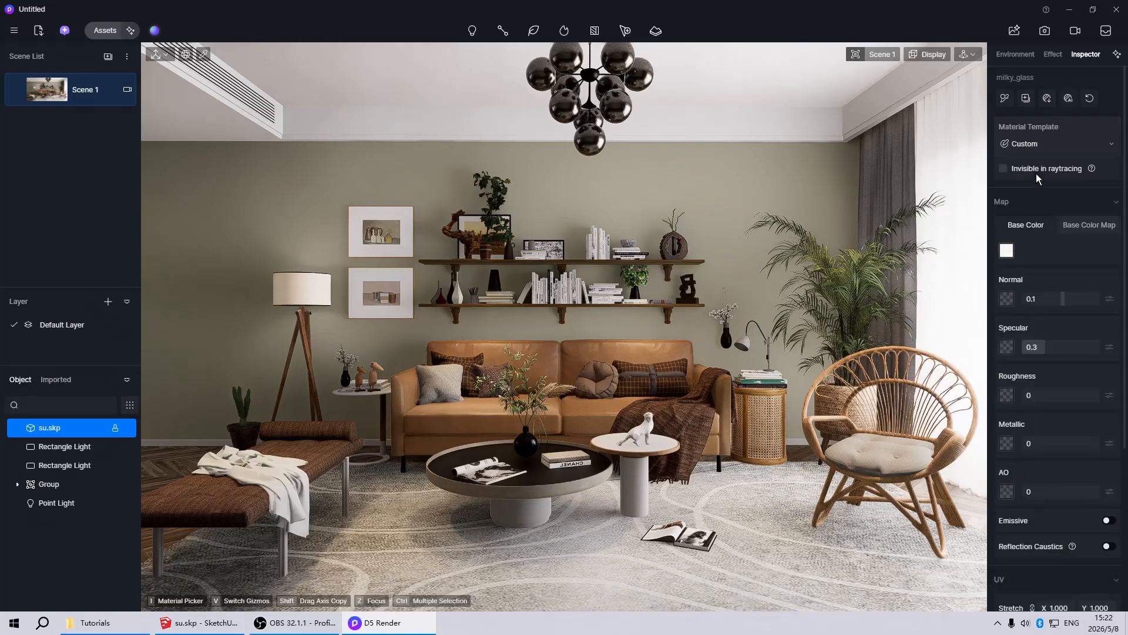
Set the chandelier globes' base color to pure white with RGB 255, 255, 255 and deselect the material
left_click(1007, 250)
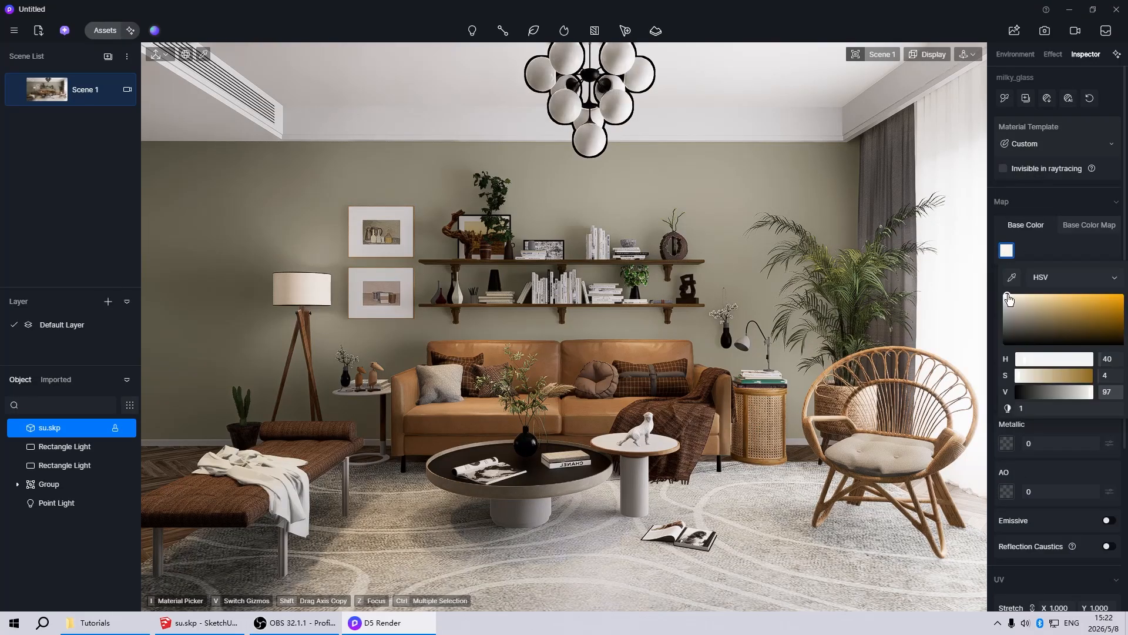
left_click(1034, 279)
left_click(1050, 339)
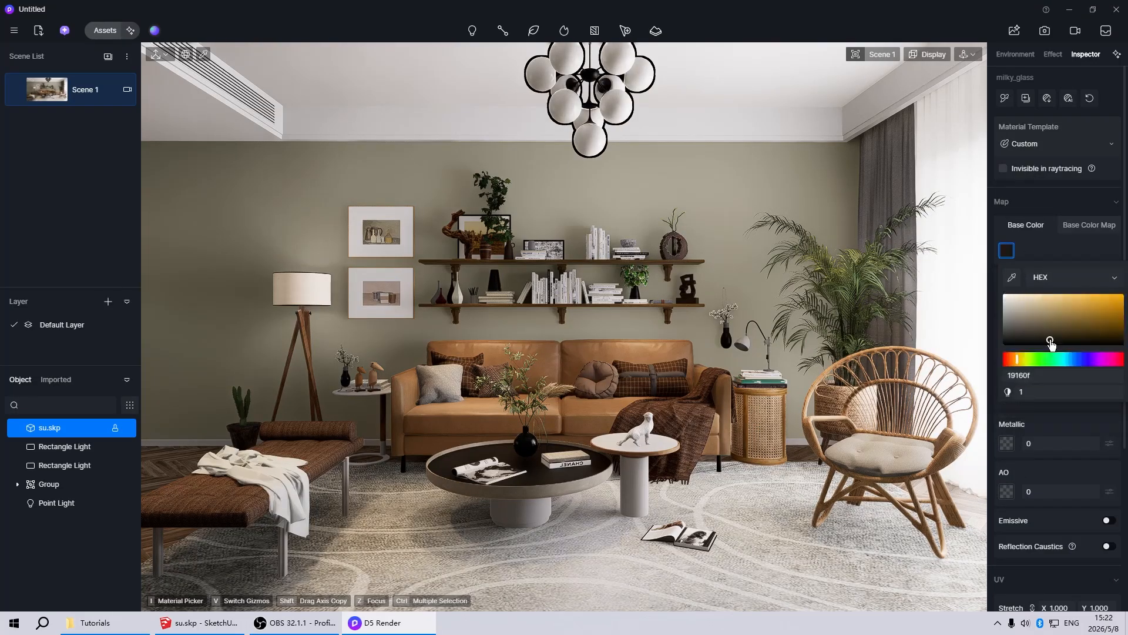
left_click(1049, 275)
left_click(1063, 328)
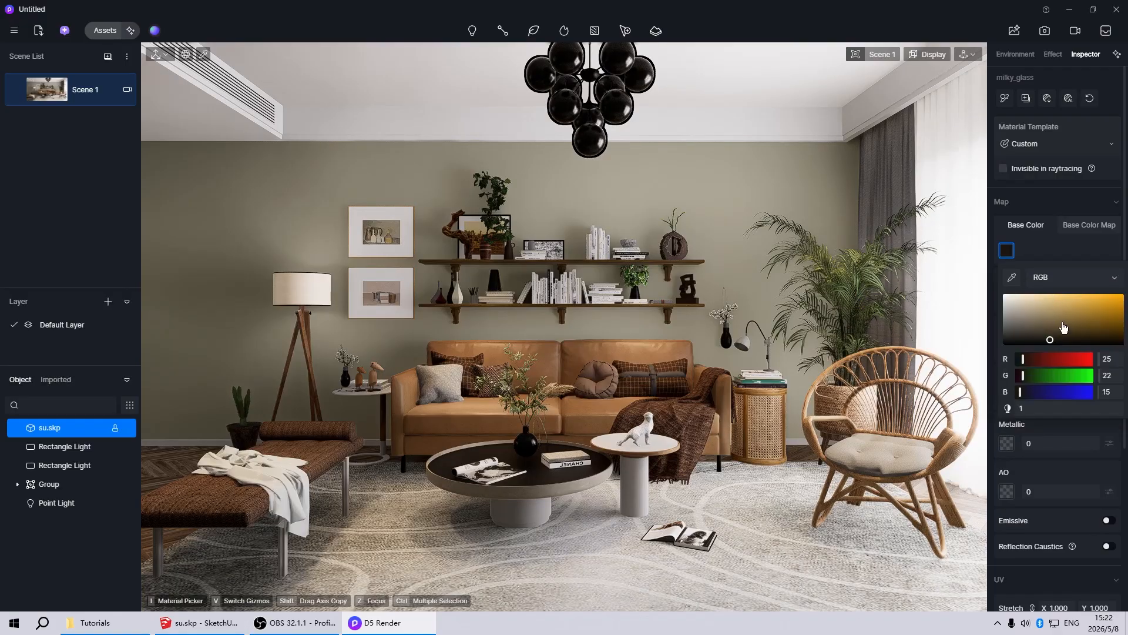
left_click_drag(1023, 359, 1110, 361)
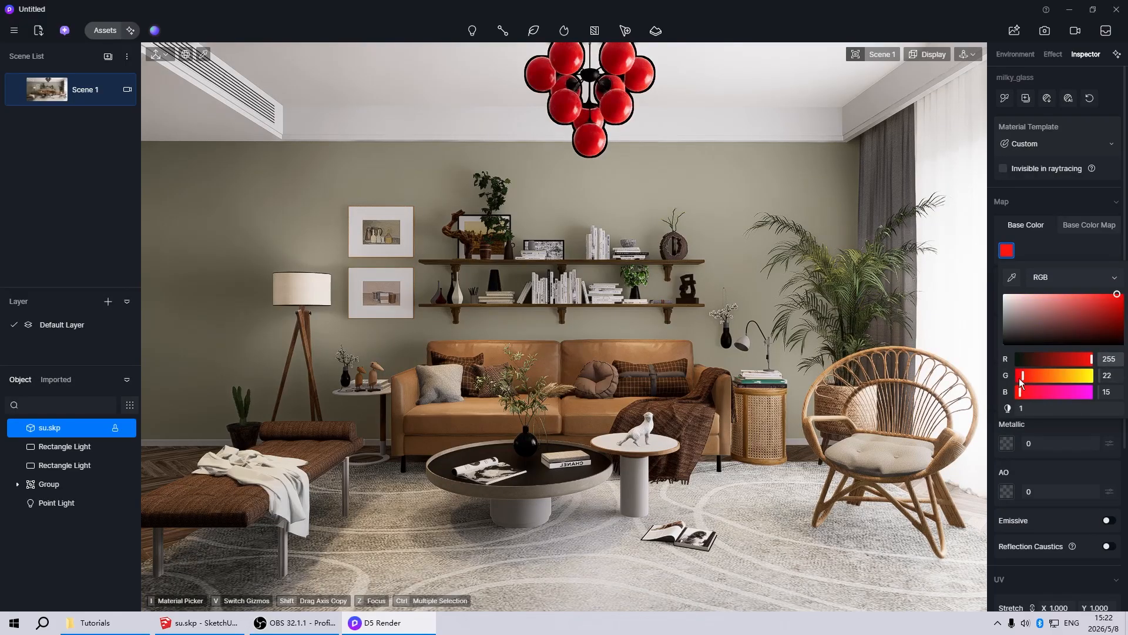
left_click_drag(1023, 377, 1110, 377)
left_click_drag(1020, 392, 1109, 392)
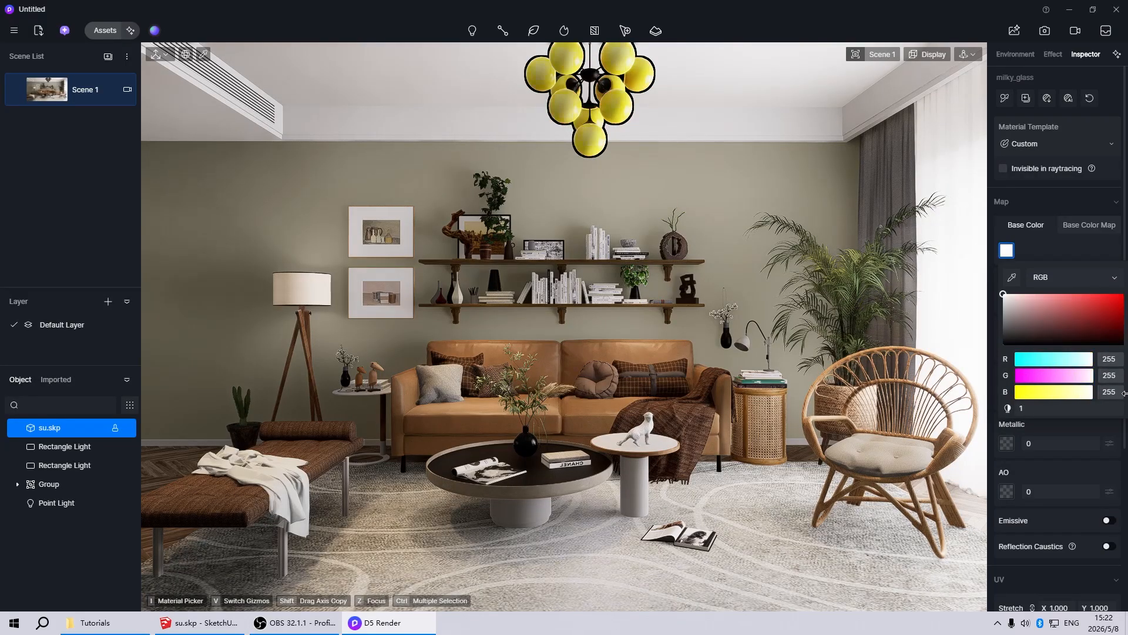
left_click(1068, 256)
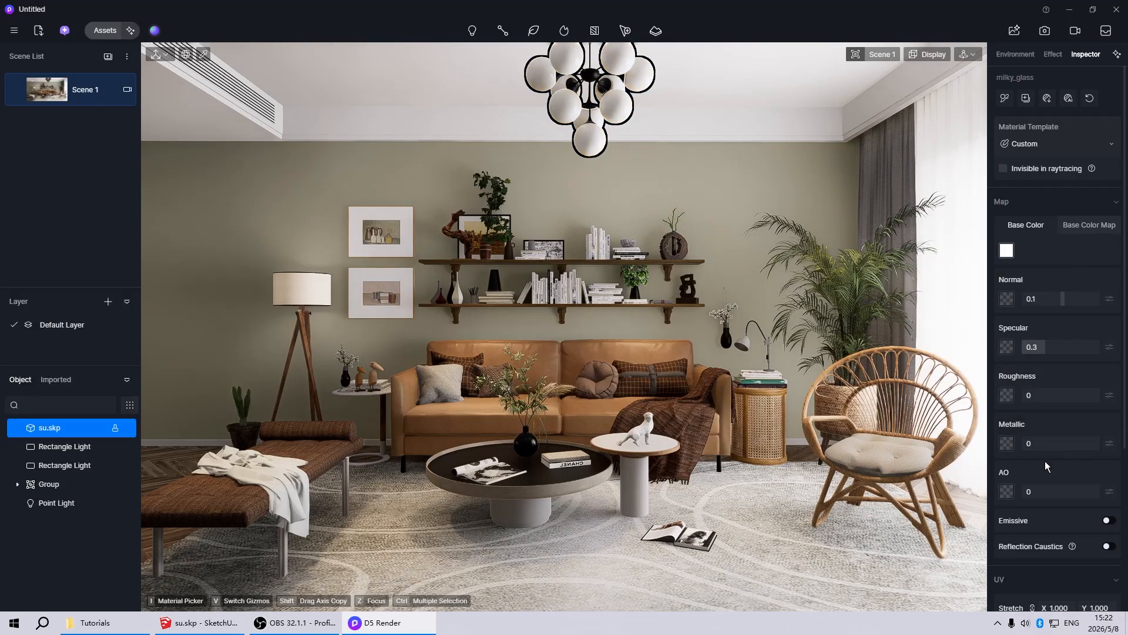
key("Escape")
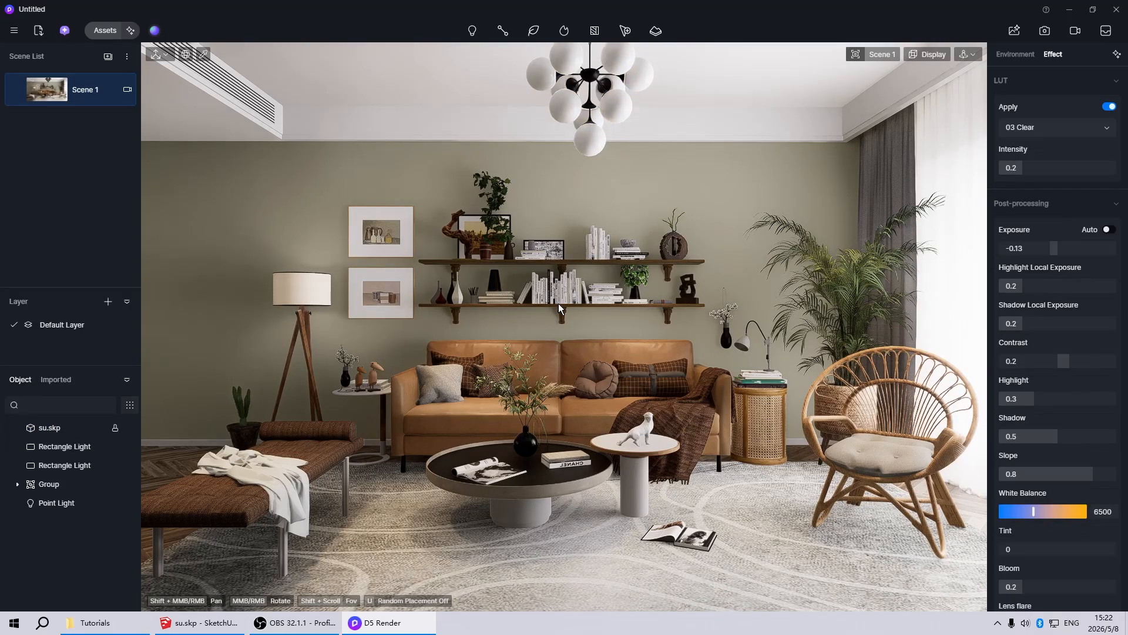
Turn the black coffee table vase into clear glass with a white base color and an opacity of 0
left_click(530, 450)
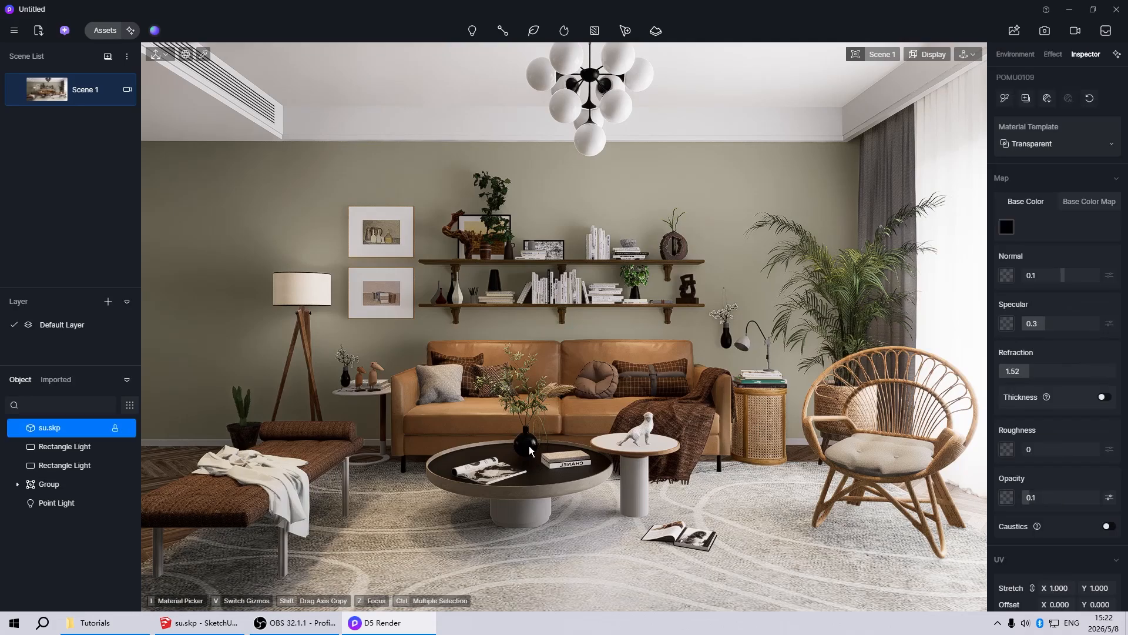
left_click(1009, 229)
left_click_drag(1004, 320, 956, 249)
left_click(1059, 227)
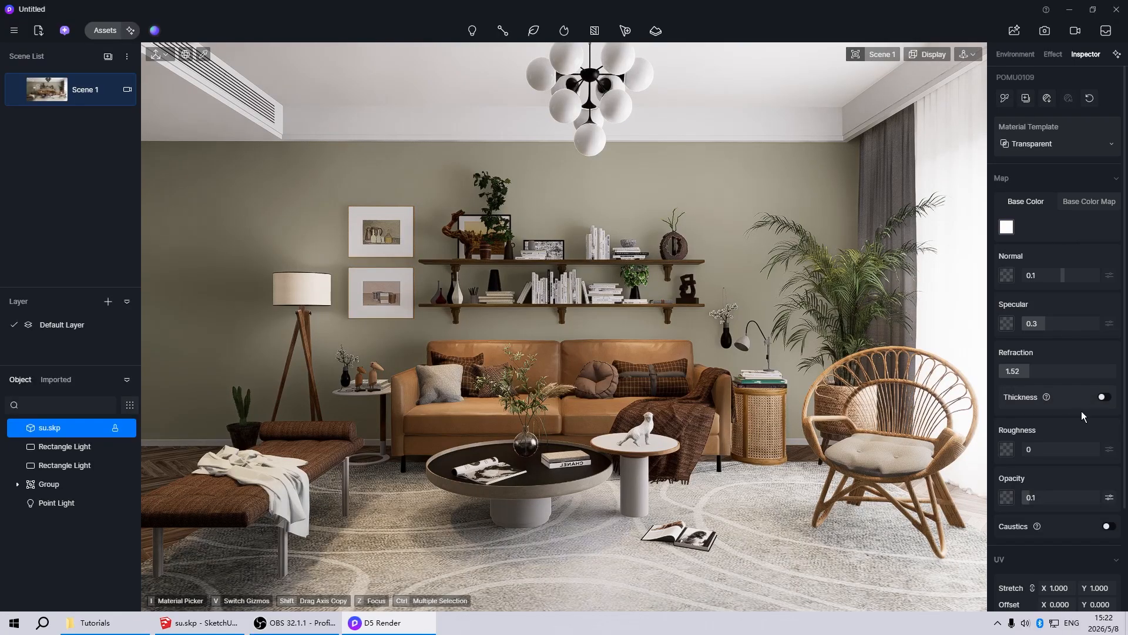
left_click_drag(1056, 503, 1018, 503)
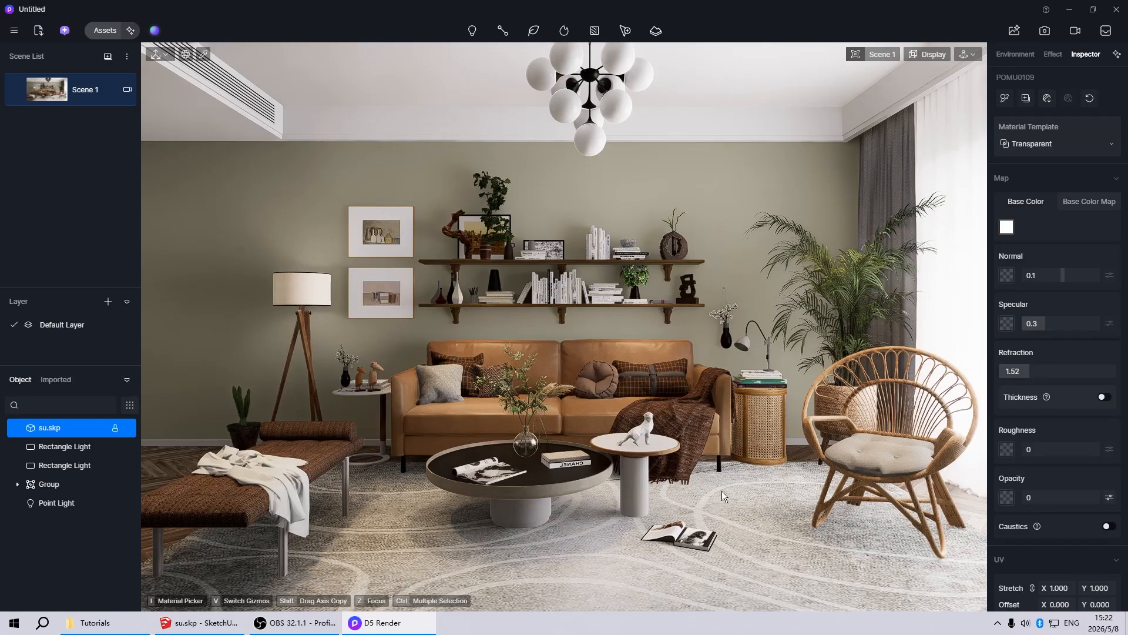
key("Escape")
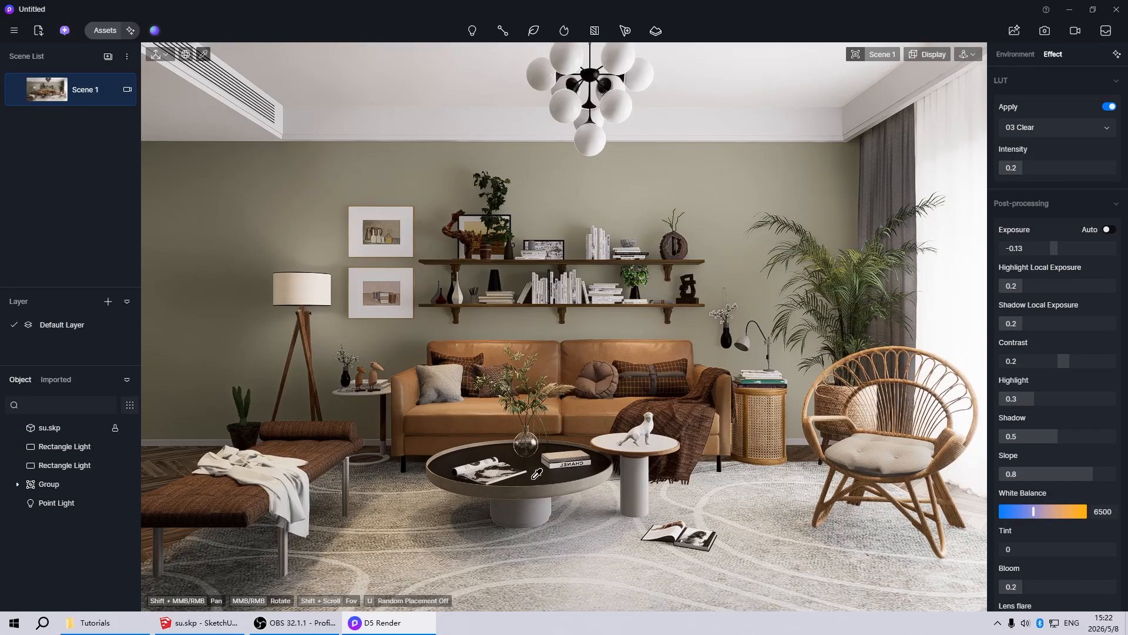
Sample the coffee table vase's clear glass material with the Material Picker and apply it to the vase on the side table by the sofa
left_click(579, 479)
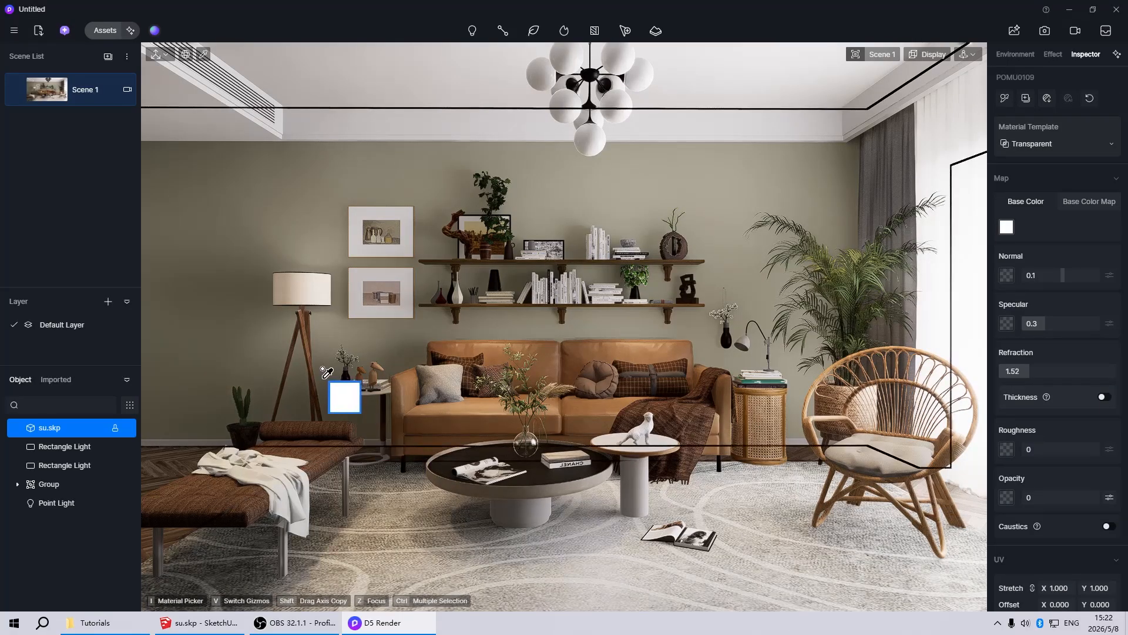
scroll(327, 372, "up", 5)
scroll(327, 372, "up", 5)
left_click(391, 369)
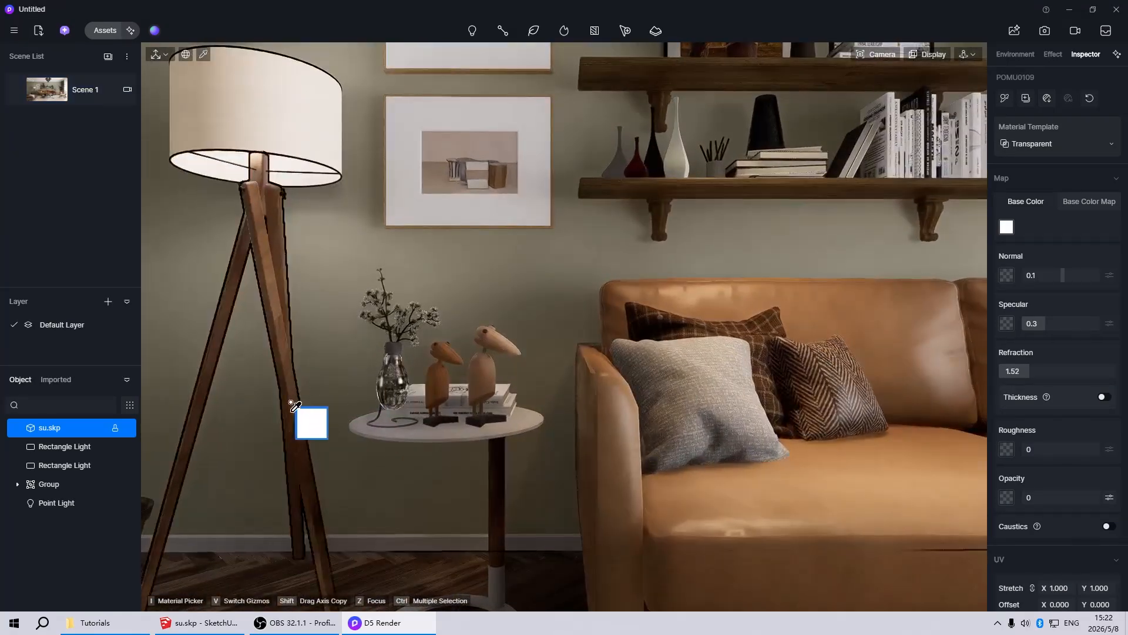
scroll(301, 442, "down", 4)
scroll(317, 467, "down", 3)
Apply the sampled clear glass material to the black tapered vase and the dark red vase on the lower wall shelf
scroll(564, 317, "up", 8)
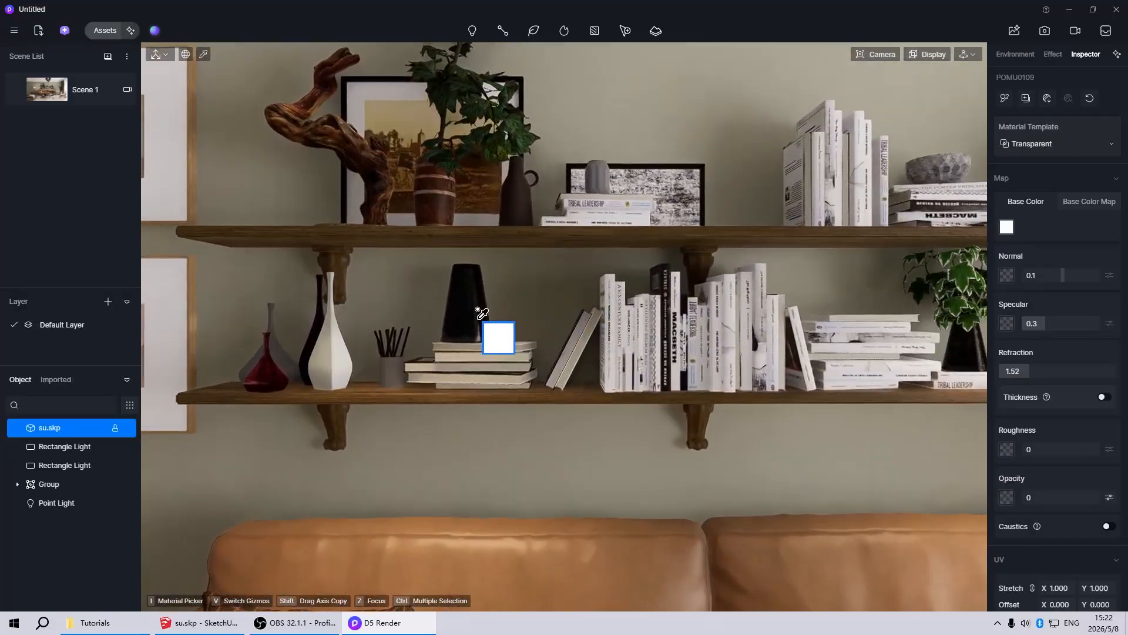
left_click(477, 311)
scroll(479, 320, "down", 2)
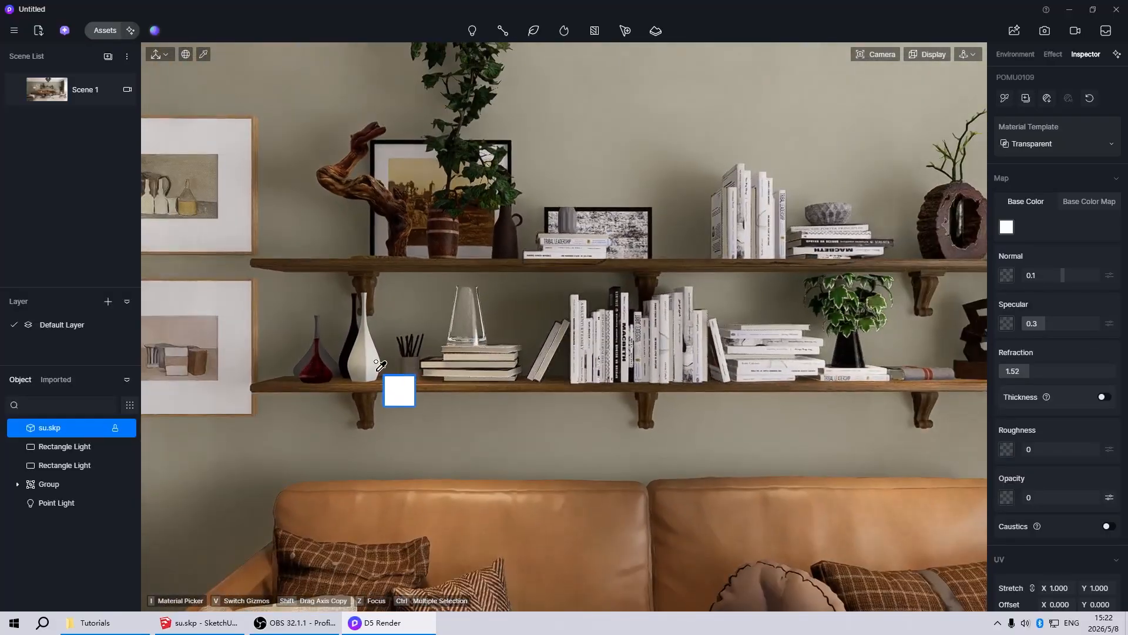
left_click(315, 365)
scroll(246, 417, "down", 3)
scroll(255, 420, "down", 3)
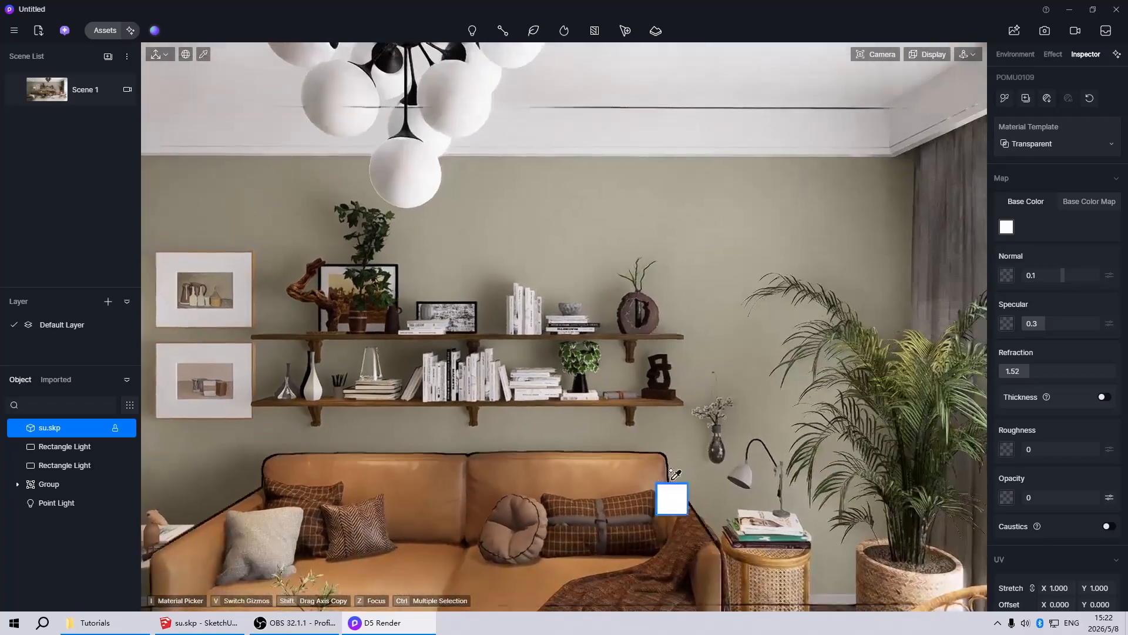
Apply the same clear glass to the hanging wall vase beside the shelves, then restore the Scene 1 view
scroll(774, 479, "up", 8)
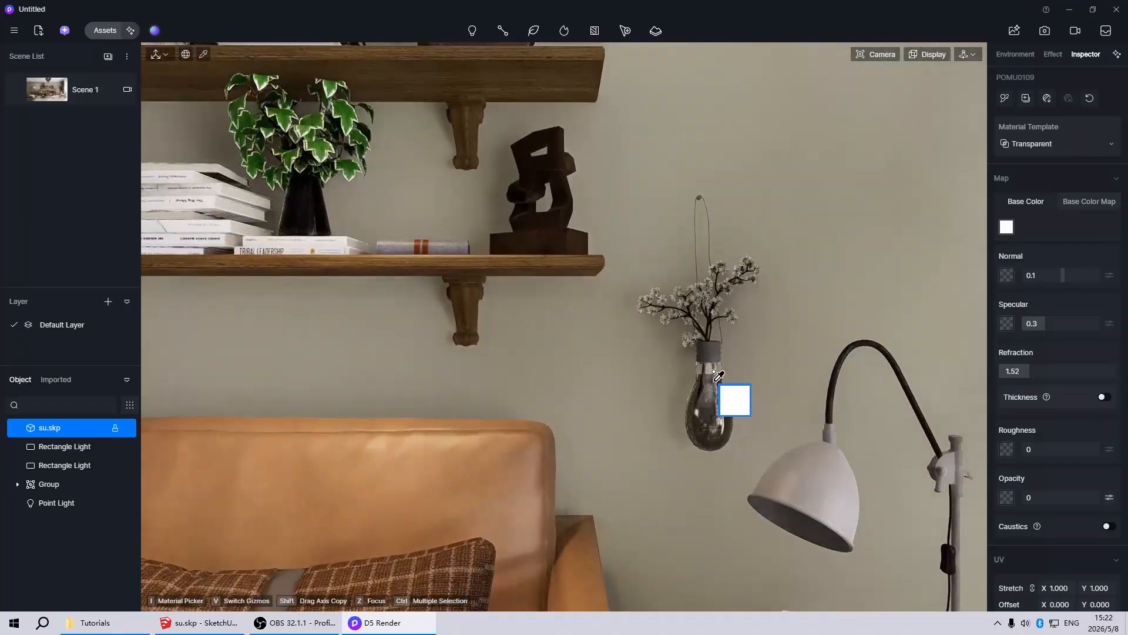
scroll(698, 368, "down", 3)
scroll(698, 367, "down", 5)
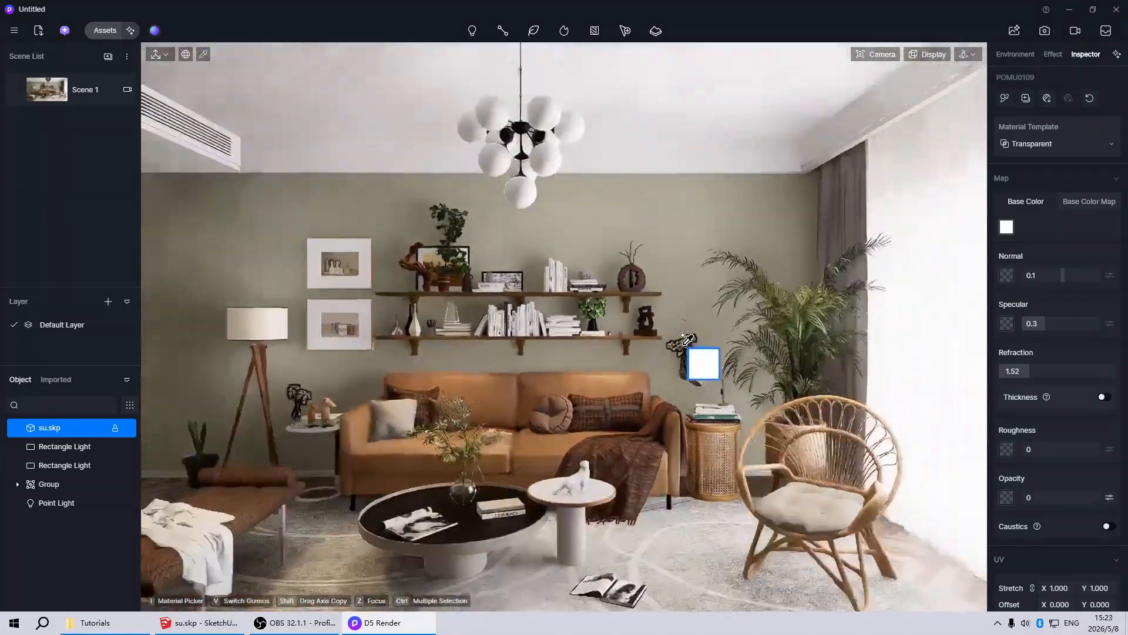
scroll(634, 336, "up", 10)
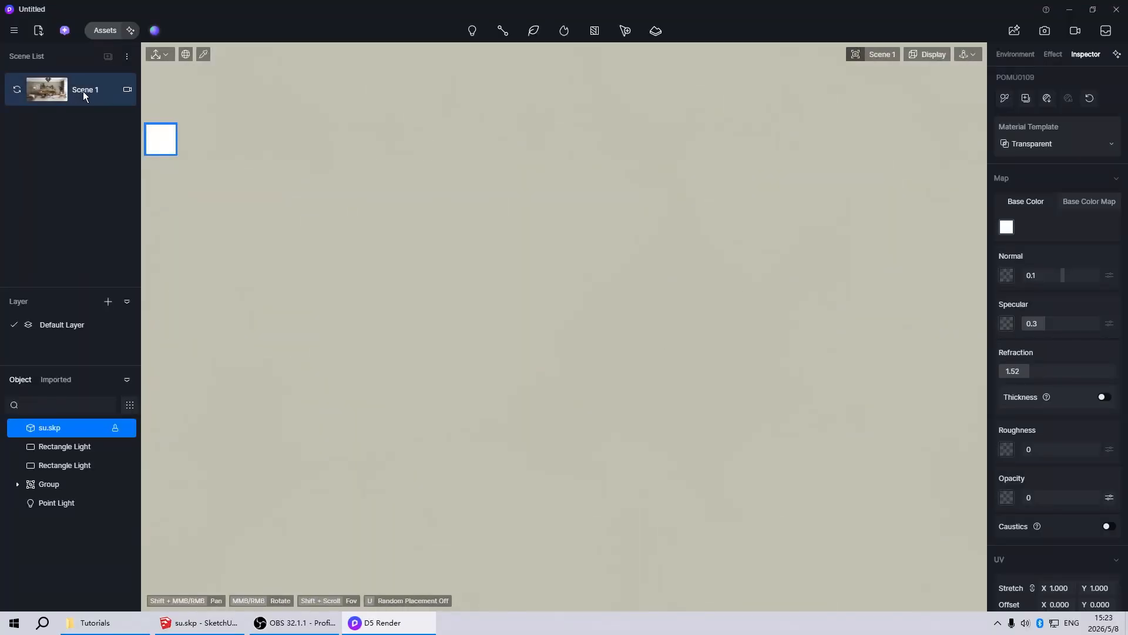
left_click(83, 91)
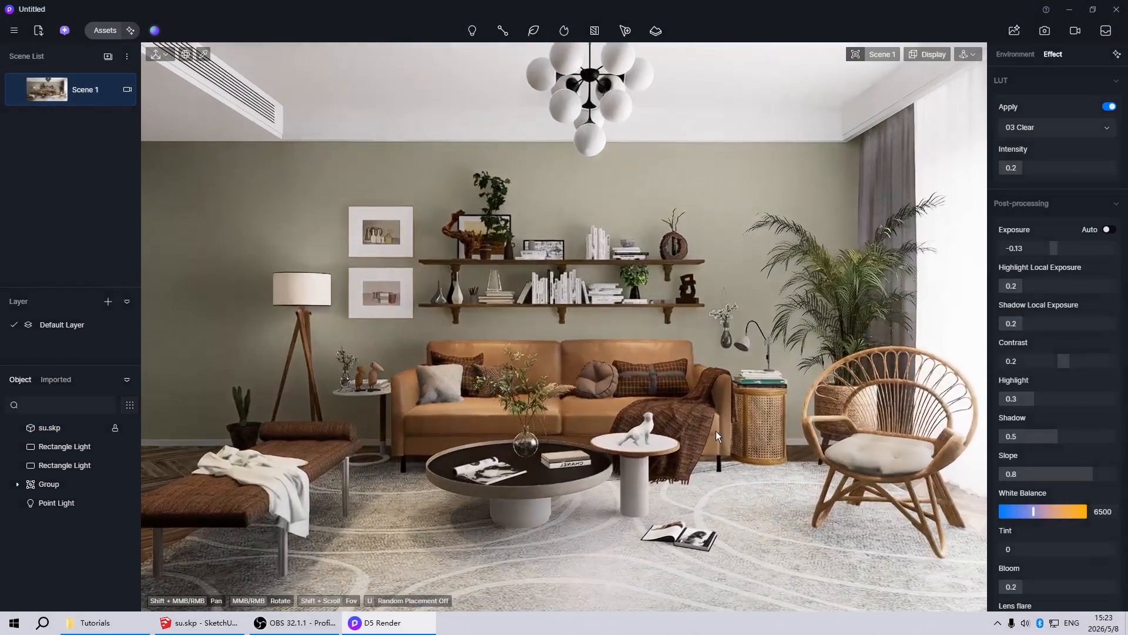
Make the bench frame material fully metallic by setting Metallic to 1 and Roughness to 0
left_click(345, 487)
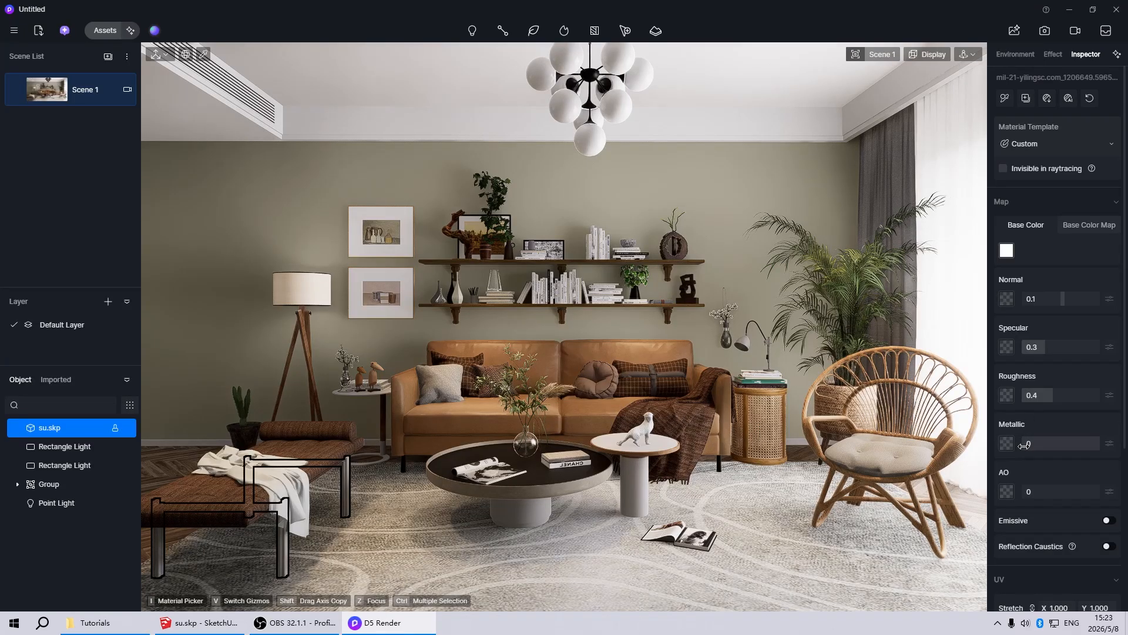
left_click_drag(1024, 446, 1102, 444)
left_click_drag(1058, 396, 991, 396)
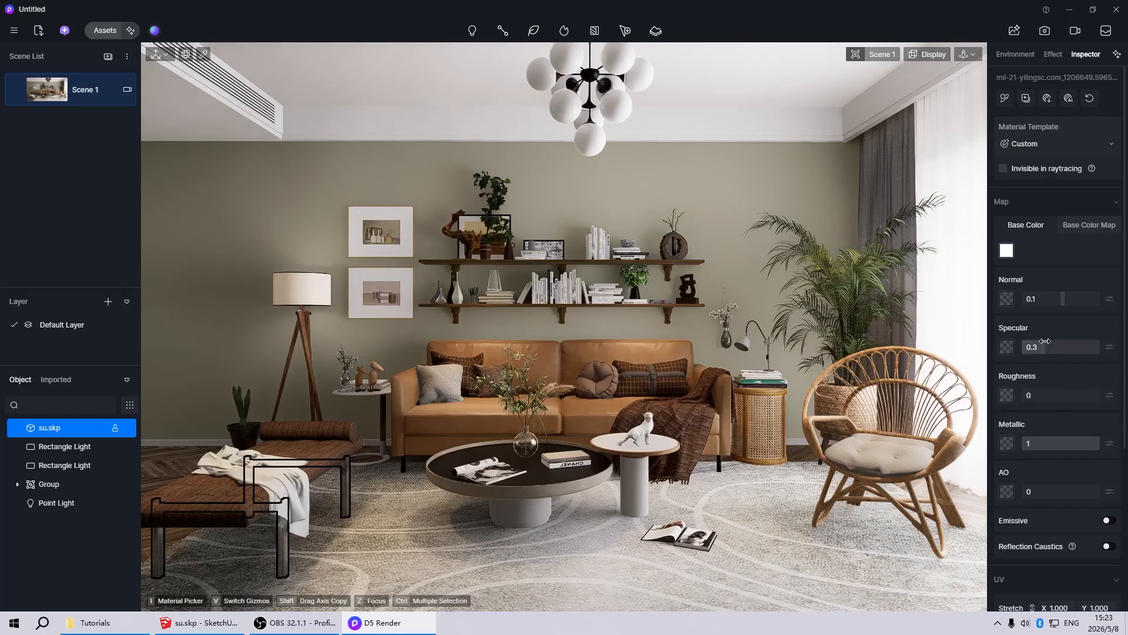
Switch the color picker to HEX, set the bench frame's base color to a light golden tan, e7caa7, and deselect the material
left_click(1007, 250)
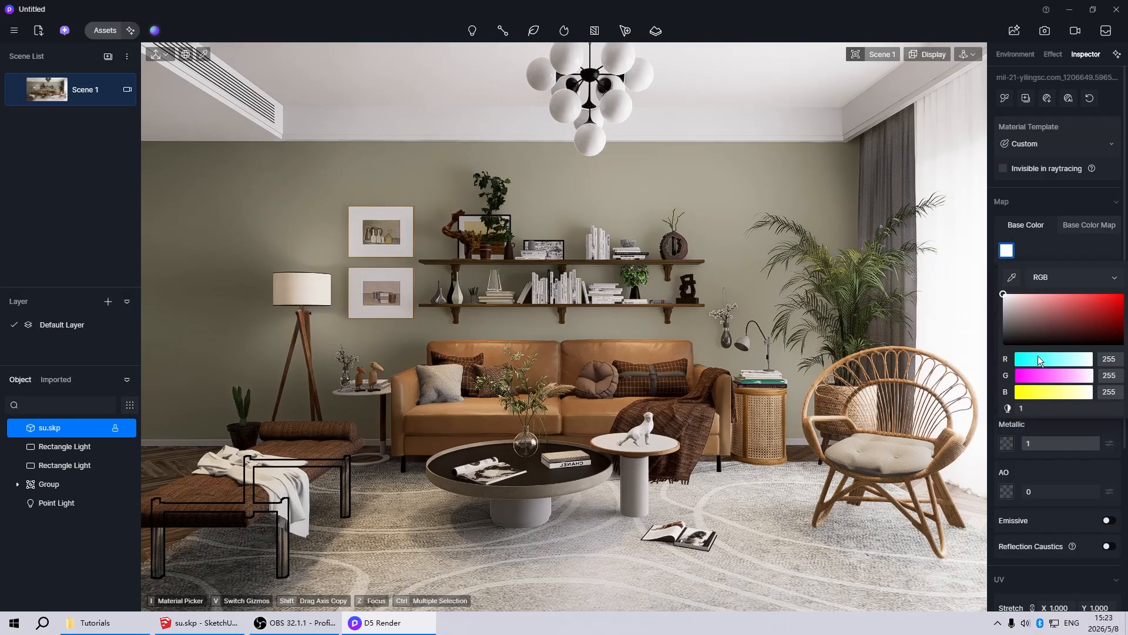
left_click(1063, 281)
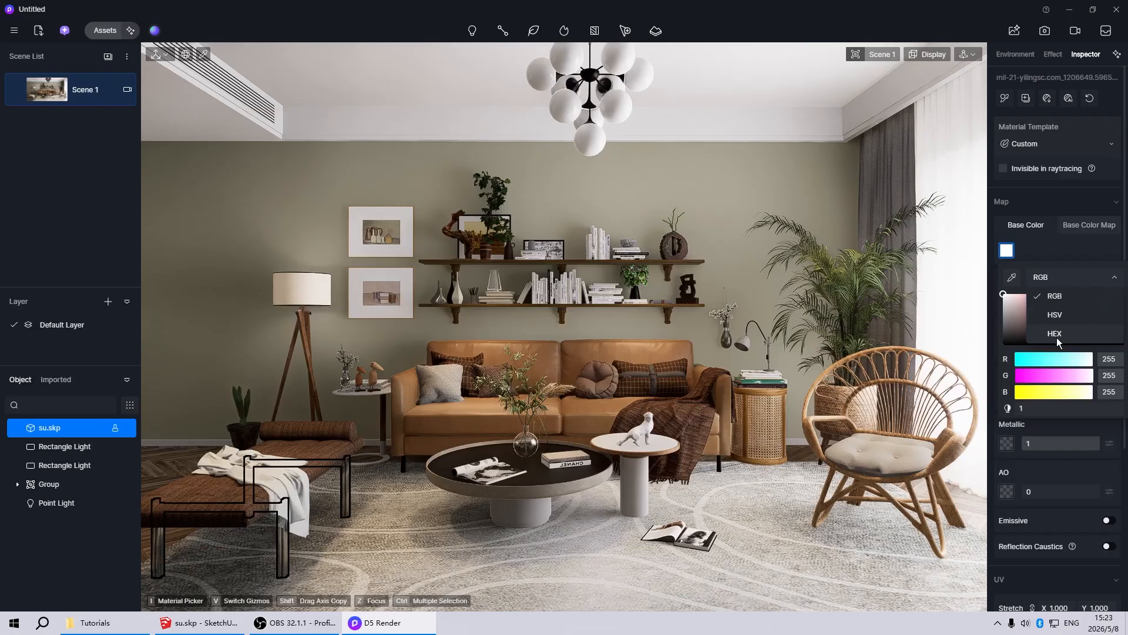
left_click(1055, 315)
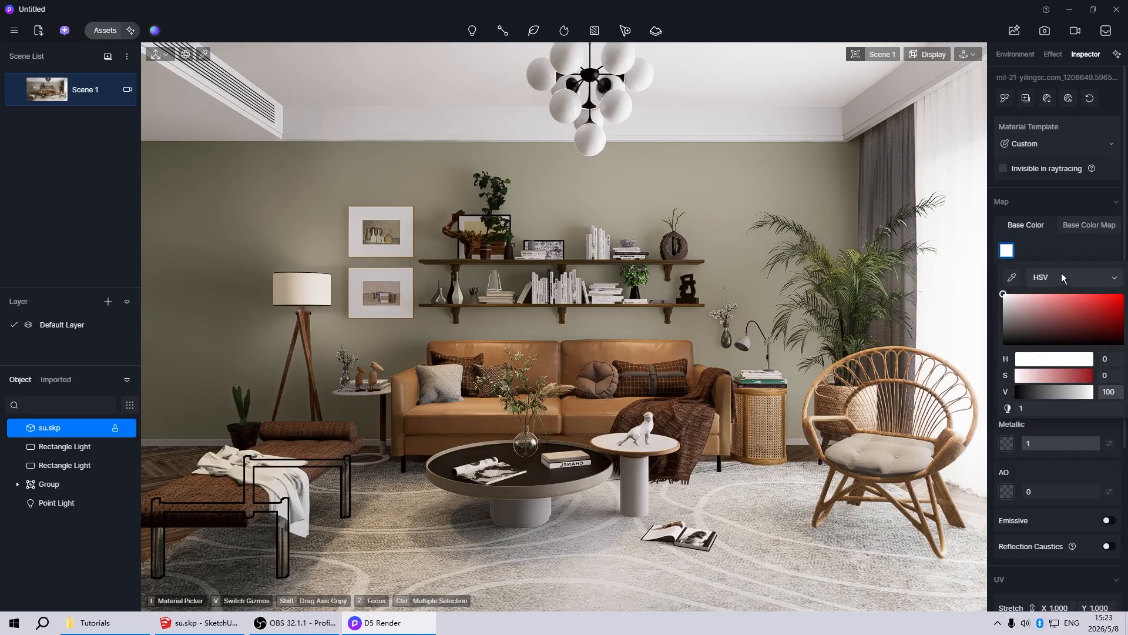
left_click(1061, 276)
left_click(1048, 330)
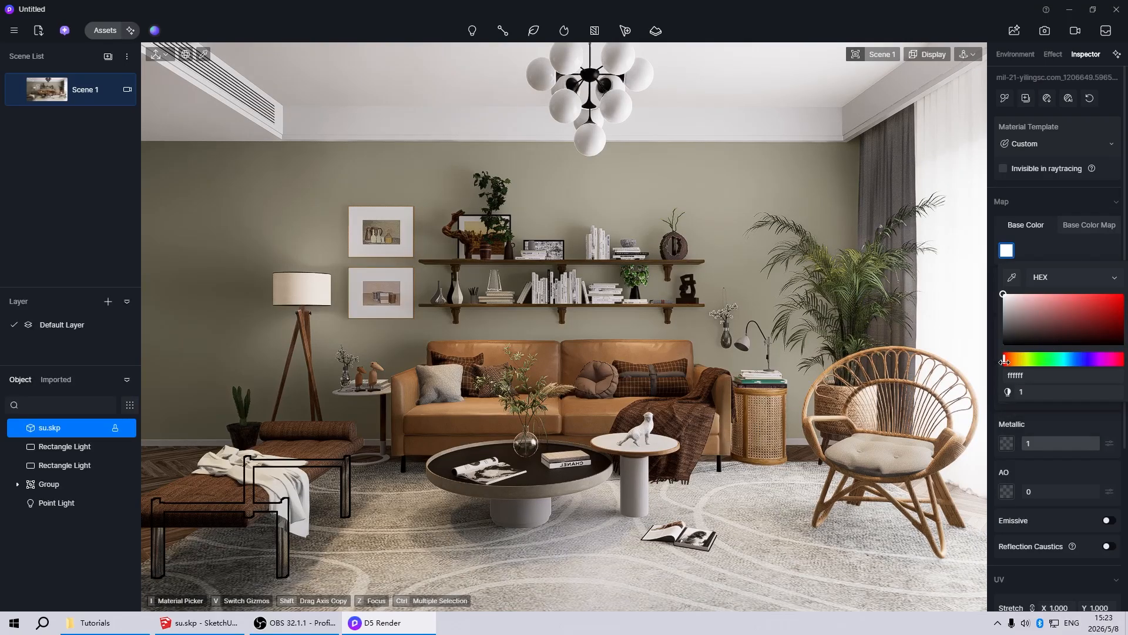
left_click_drag(1004, 361, 1013, 362)
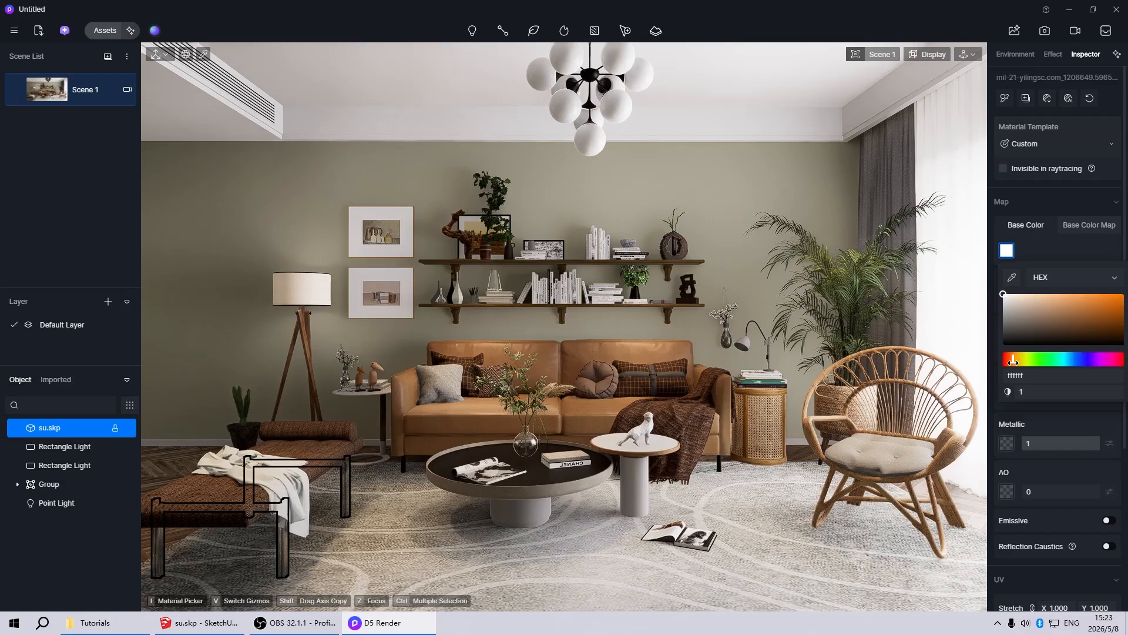
left_click(1043, 305)
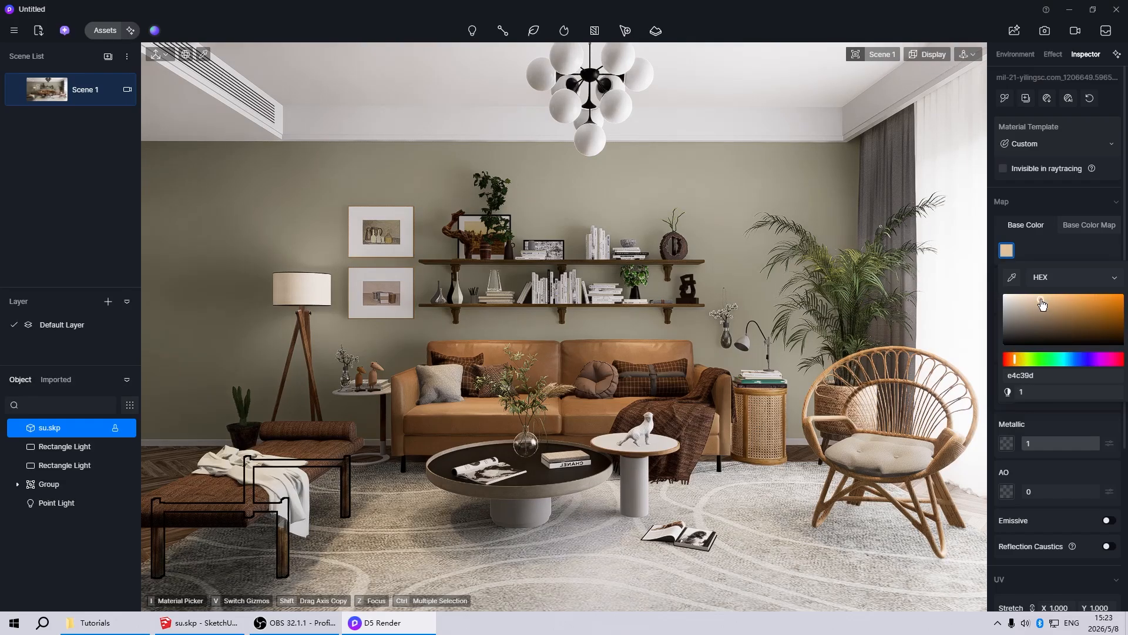
left_click(1029, 308)
left_click(1037, 303)
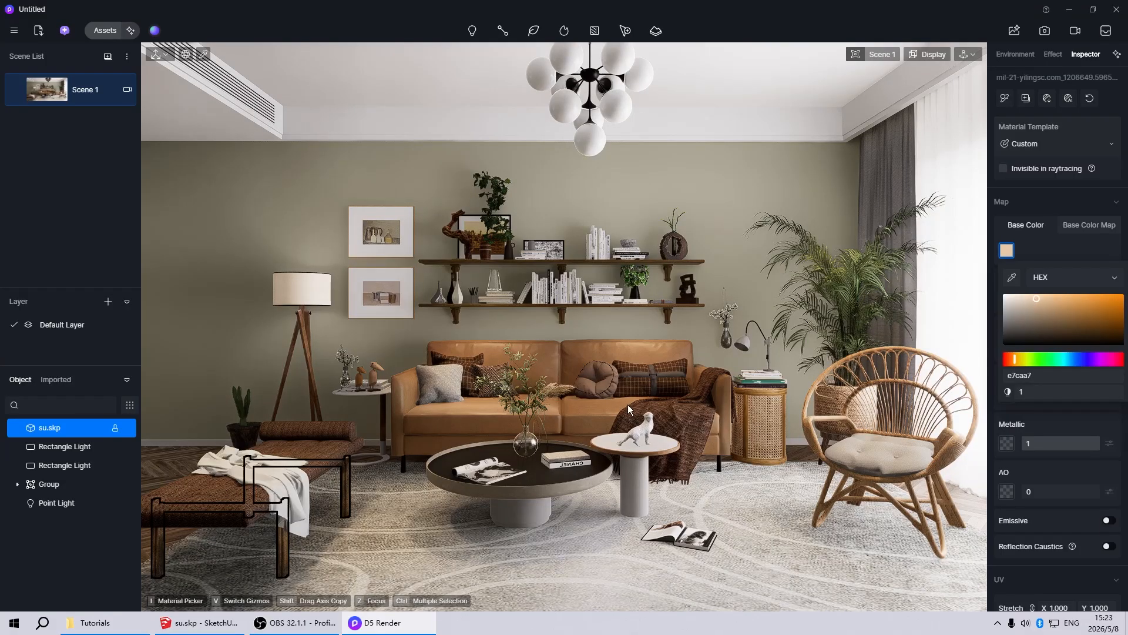
key("Escape")
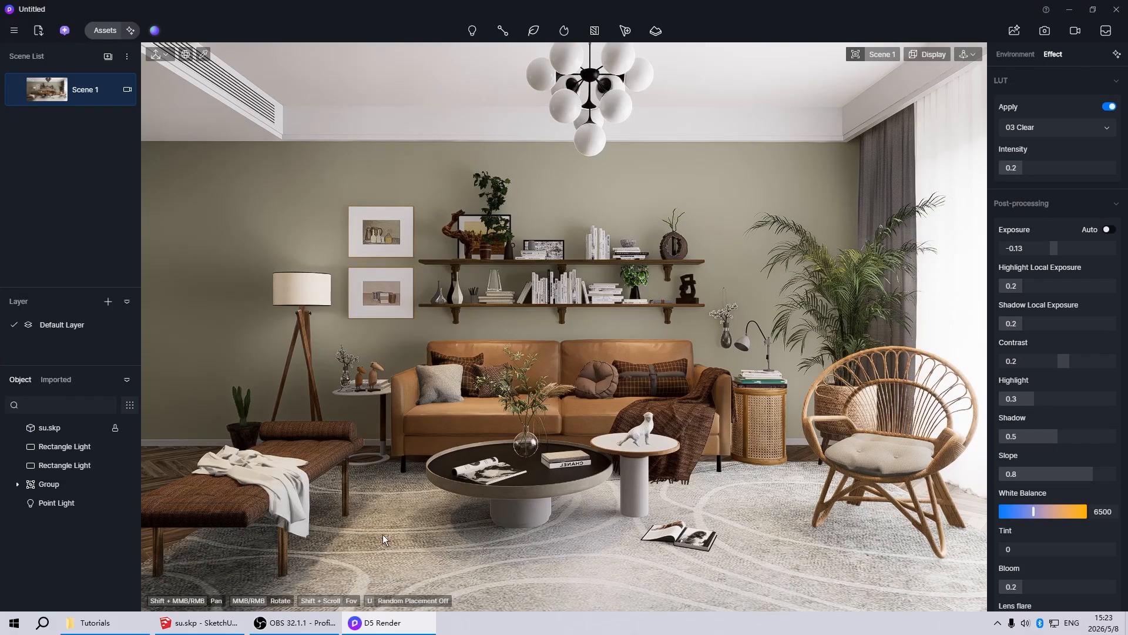
Sample the golden metal of the bench frame with the Material Picker and apply it to the chandelier's black frame
left_click(346, 495)
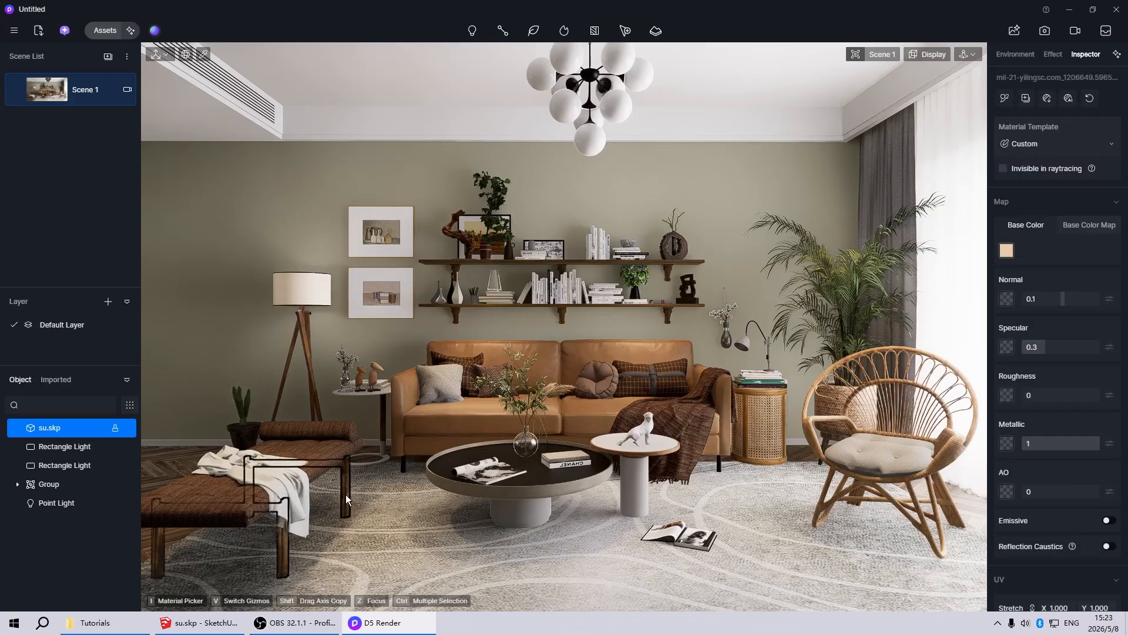
key("Escape")
key("i")
left_click(349, 487)
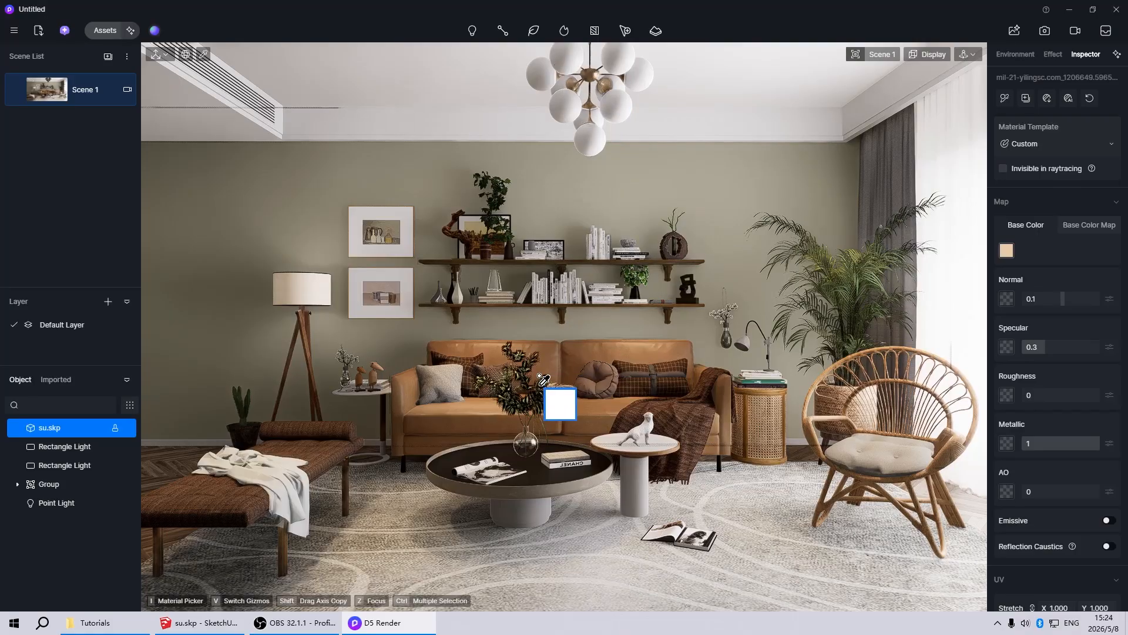
key("Escape")
key("Escape")
key("i")
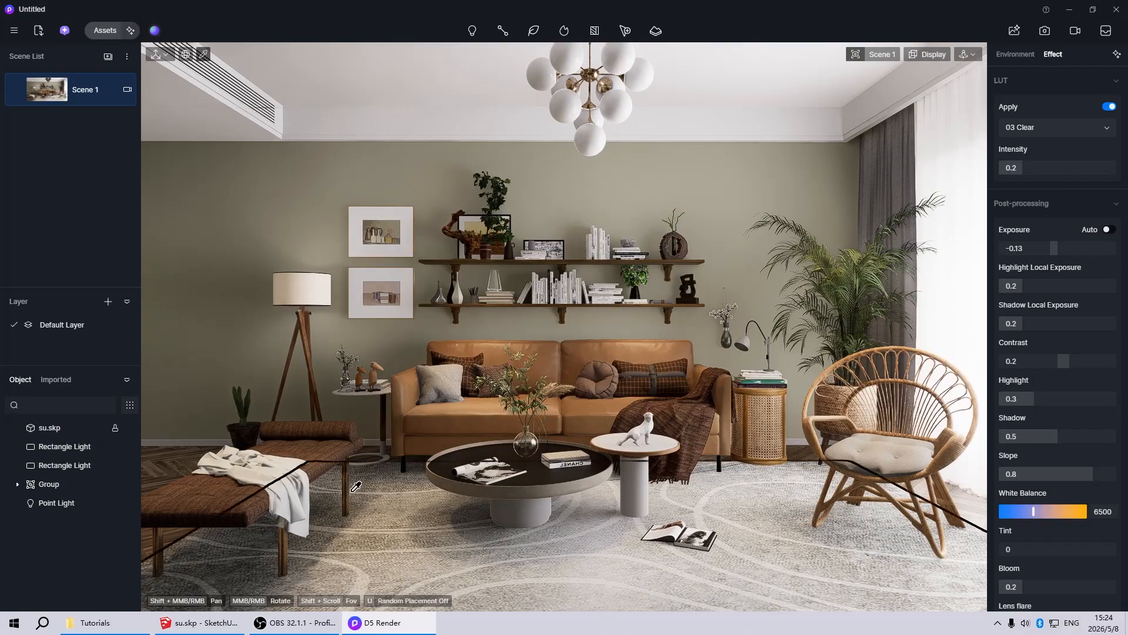
left_click(351, 486)
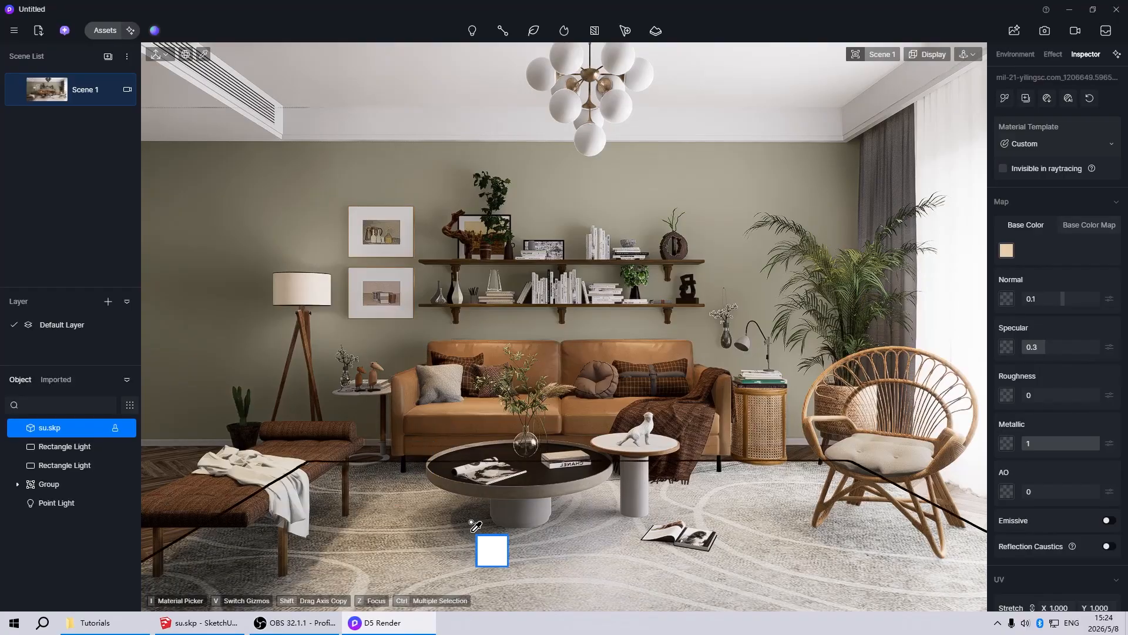
key("Escape")
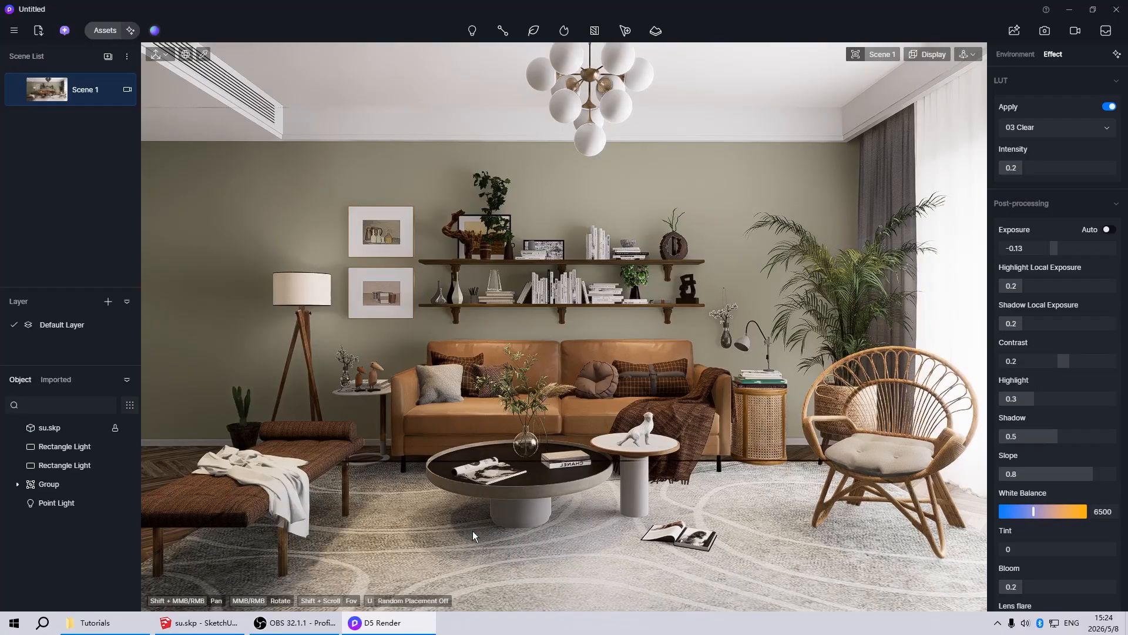
Turn the black sofa legs into polished metal with base color ffffff, Metallic 1 and Roughness 0, then deselect them
left_click(403, 465)
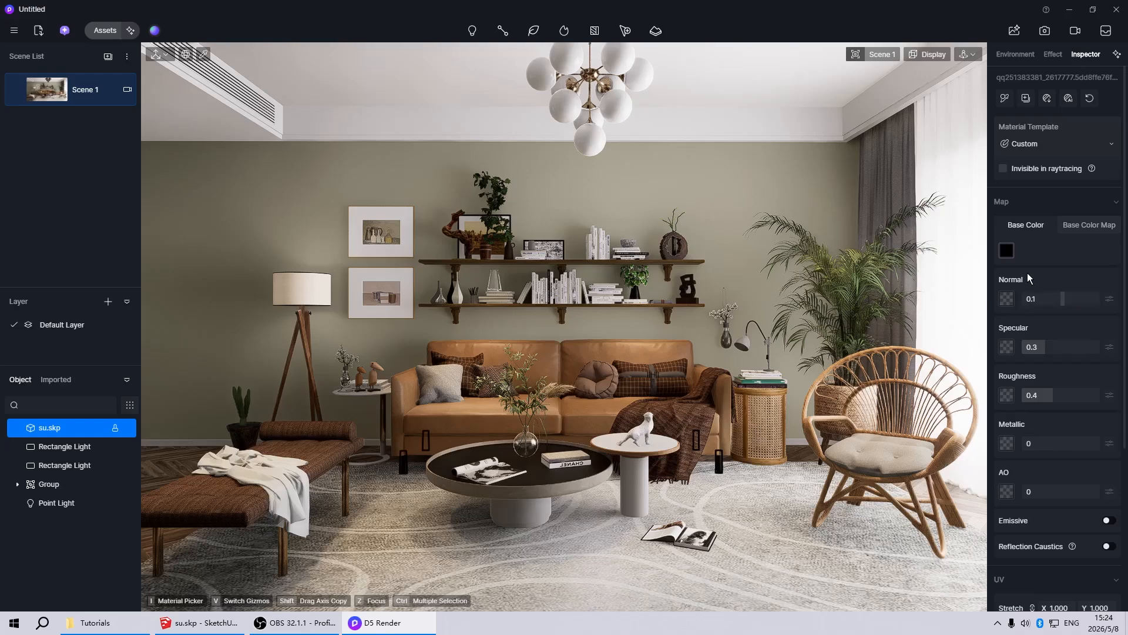
left_click(1010, 253)
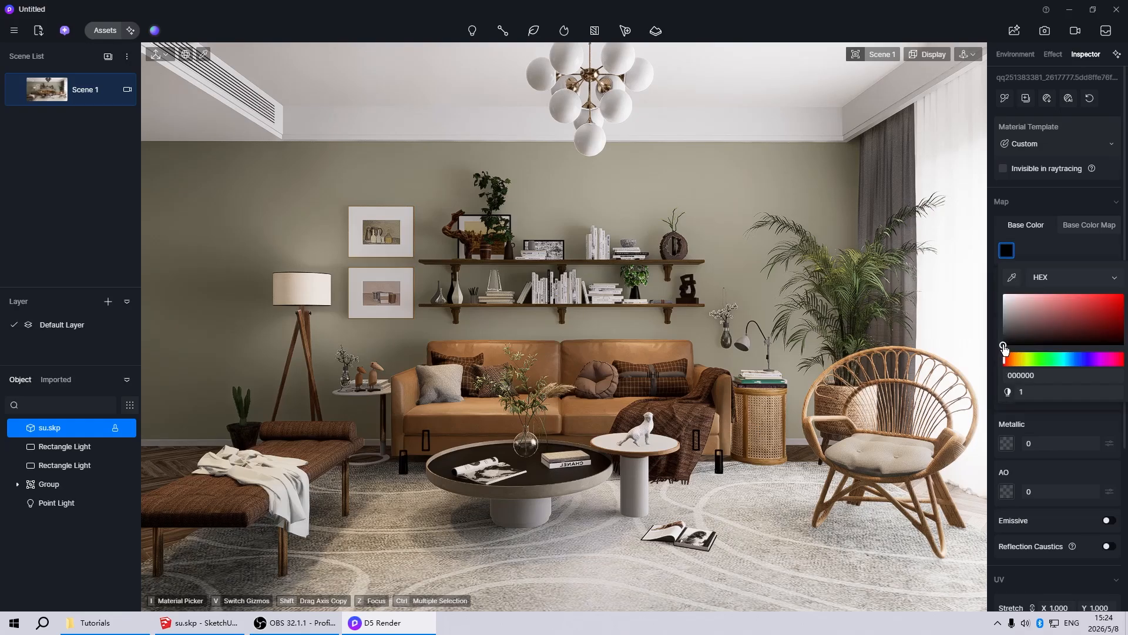
left_click_drag(1003, 345, 958, 269)
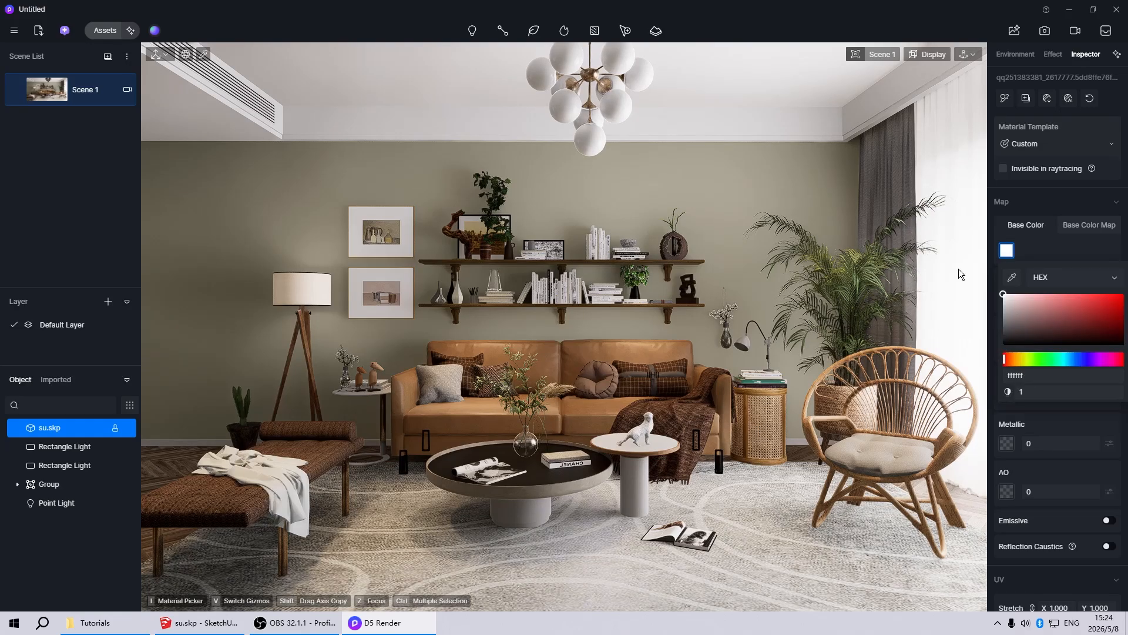
left_click(1057, 252)
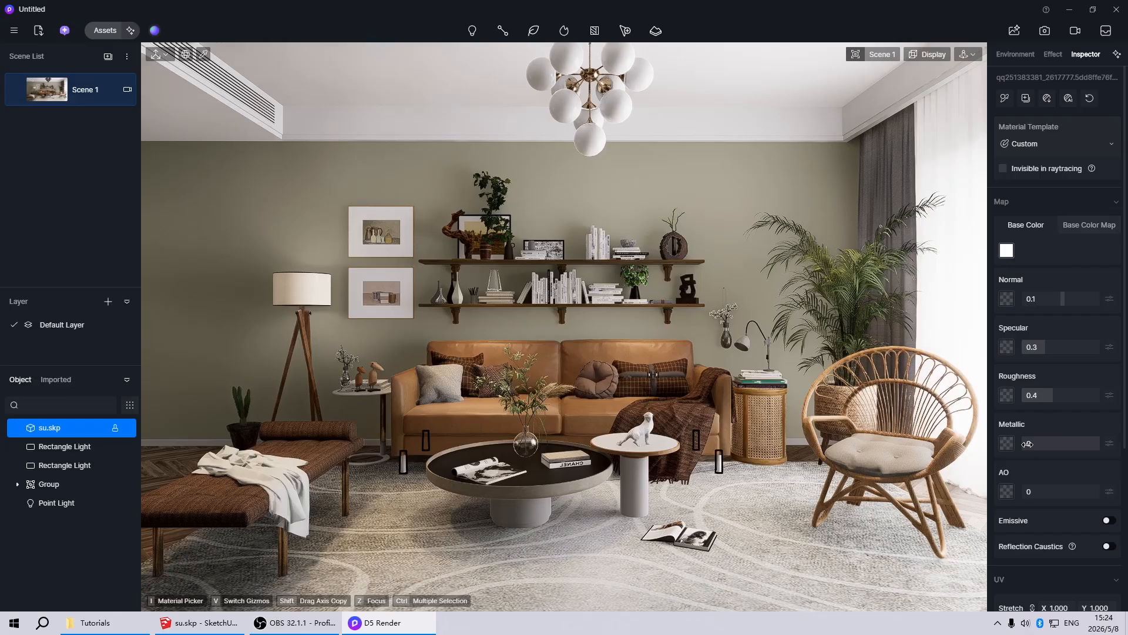
left_click_drag(1028, 444, 1123, 444)
left_click_drag(1047, 396, 948, 399)
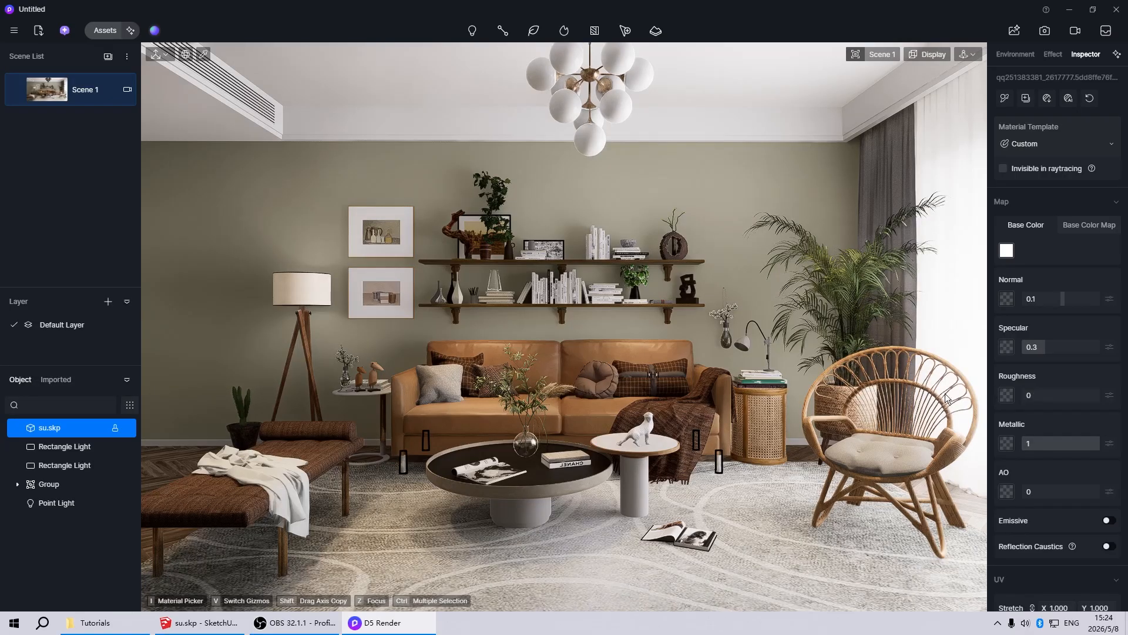
key("Escape")
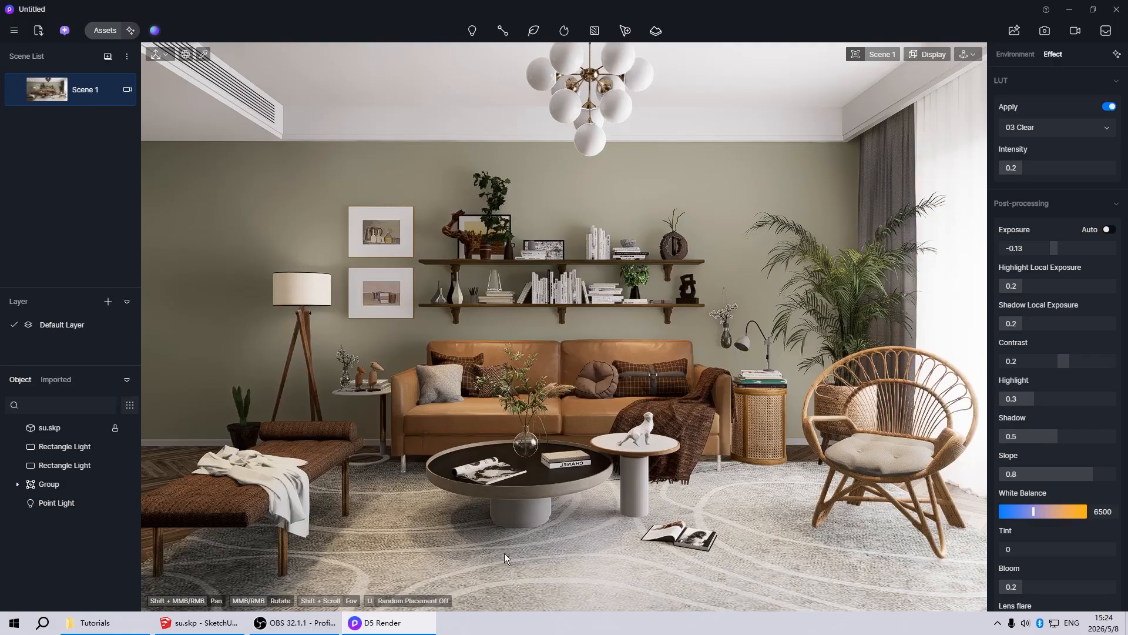
Darken the shared material of the coffee table base and round side table to base color 666666, then deselect it
left_click(516, 519)
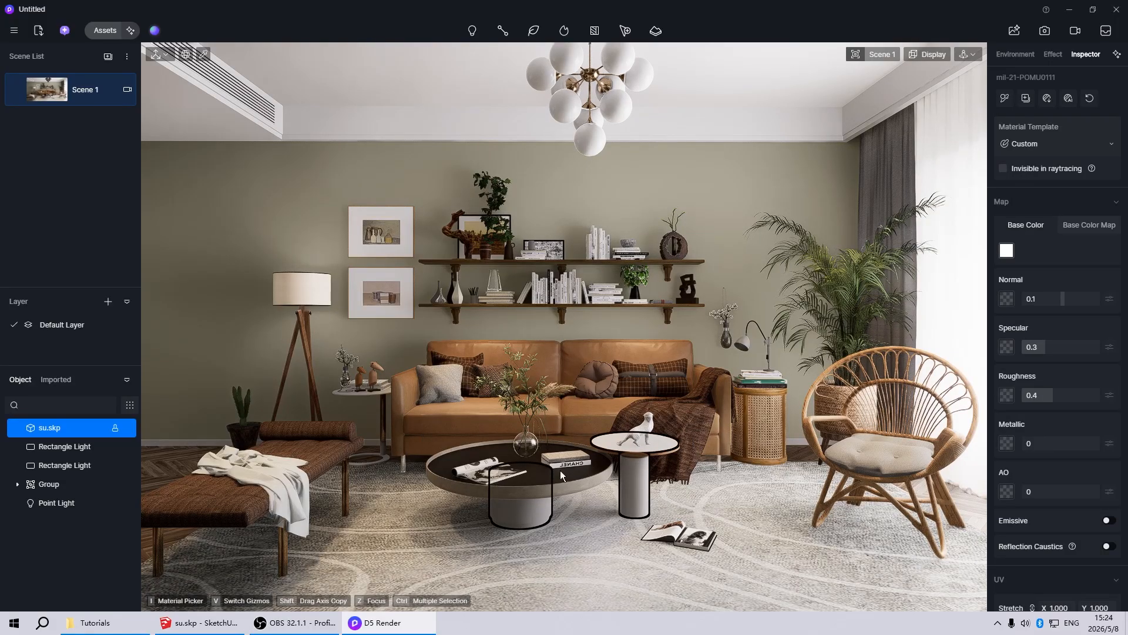
left_click(1007, 250)
left_click_drag(1003, 298, 997, 325)
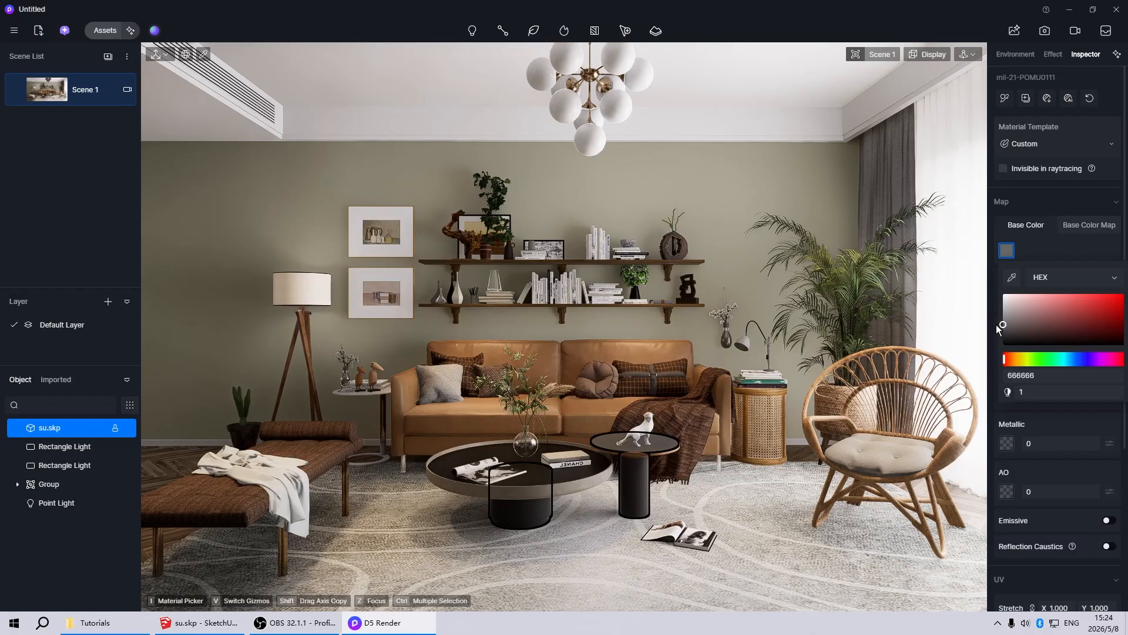
key("Escape")
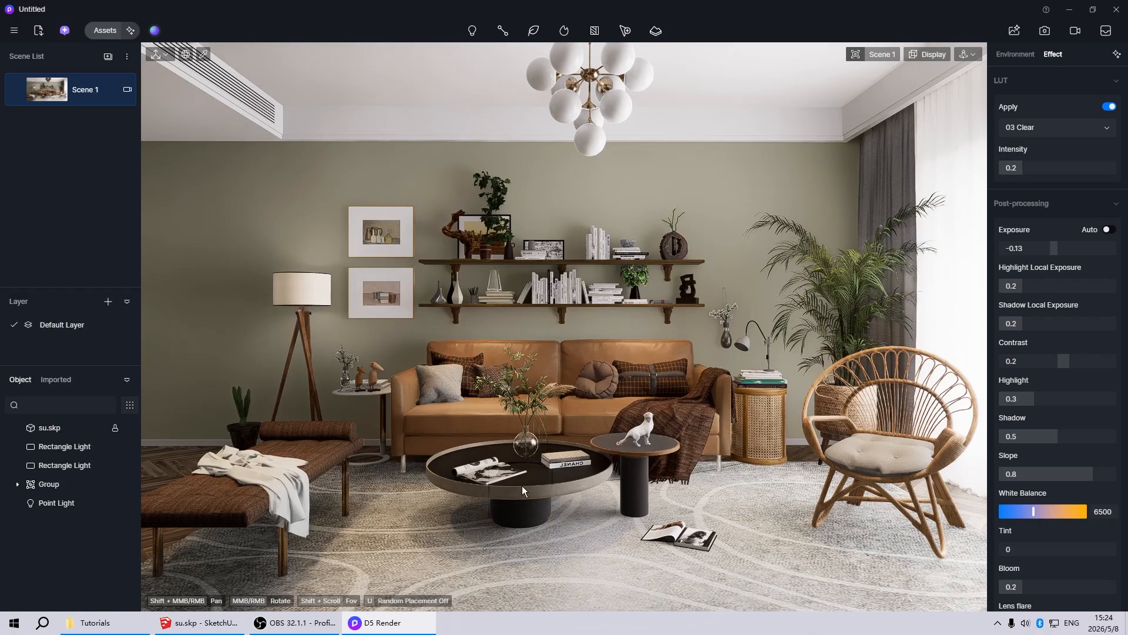
Sample the clear glass material of the coffee table vase and apply it to the coffee table's black top
key("i")
left_click(532, 439)
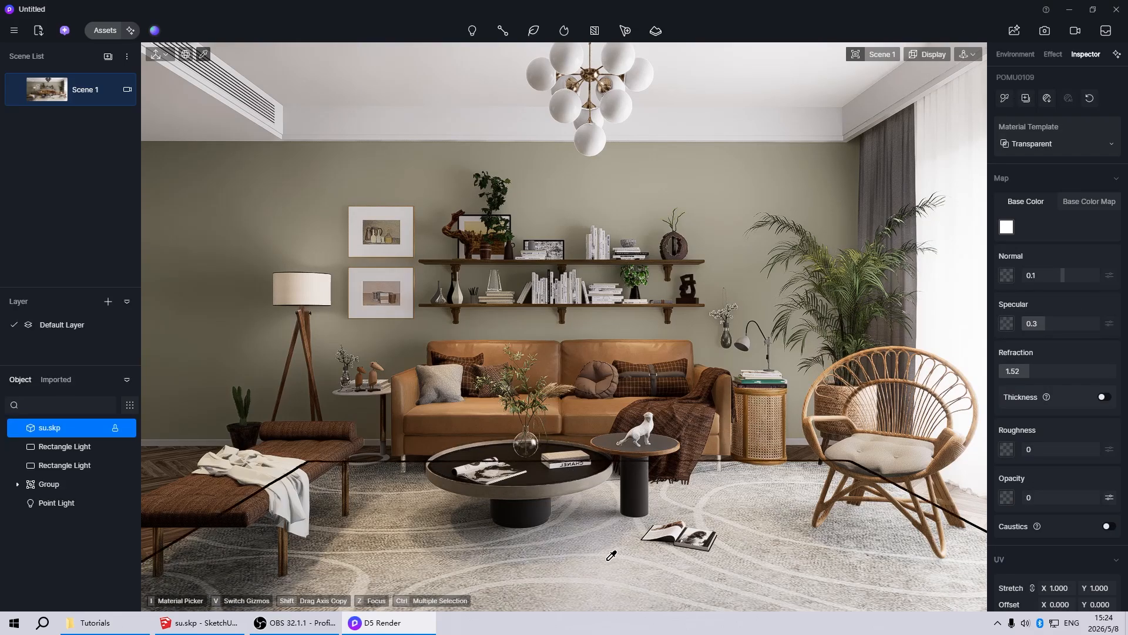
left_click(540, 469)
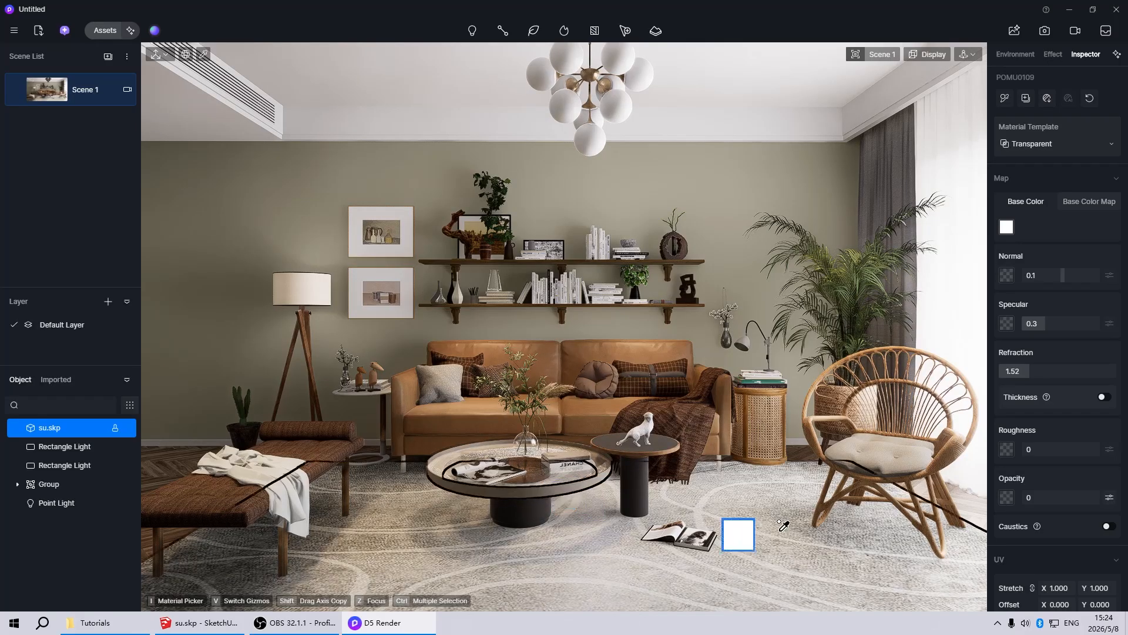
Brighten the abstract sculpture on the lower shelf by setting its base color map brightness to 14, then deselect it
key("Escape")
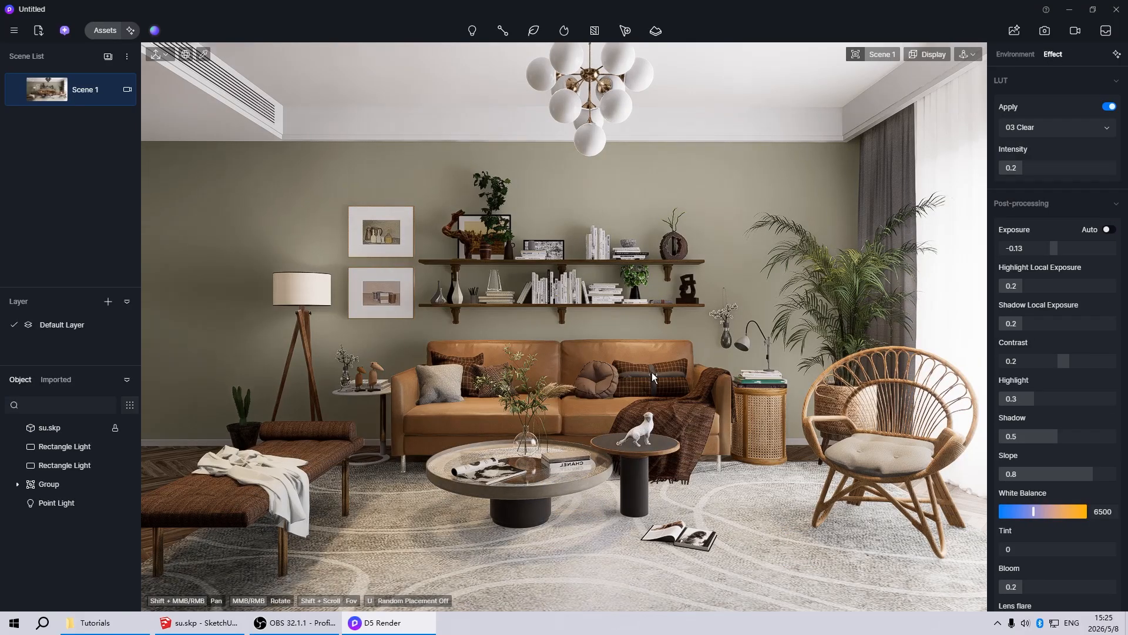
left_click(686, 299)
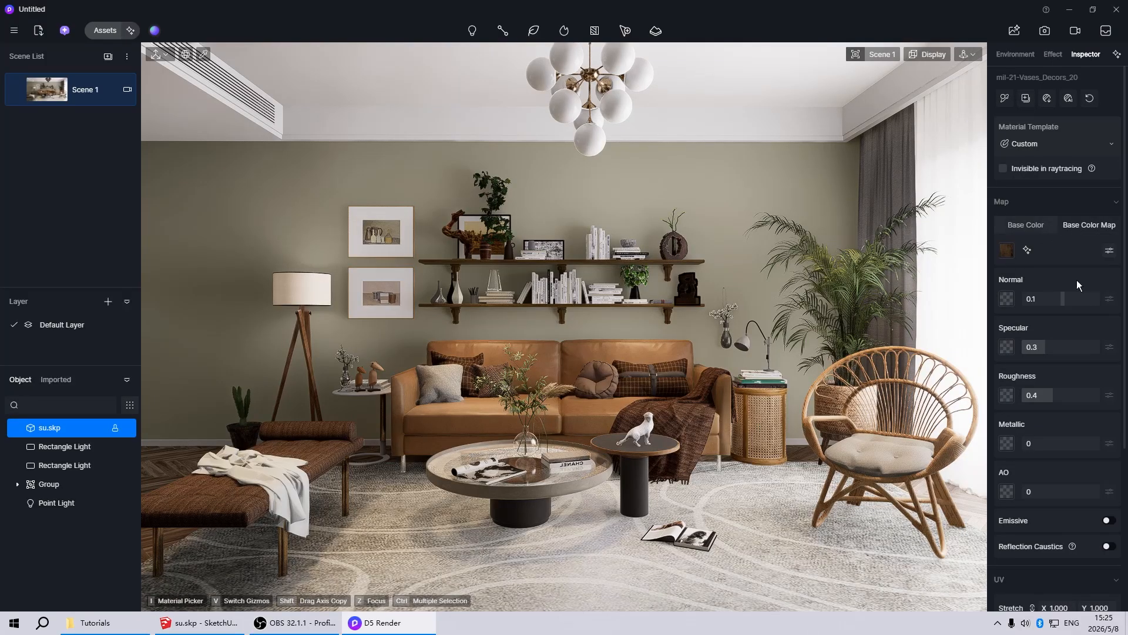
left_click(1109, 251)
left_click_drag(1052, 409, 1057, 410)
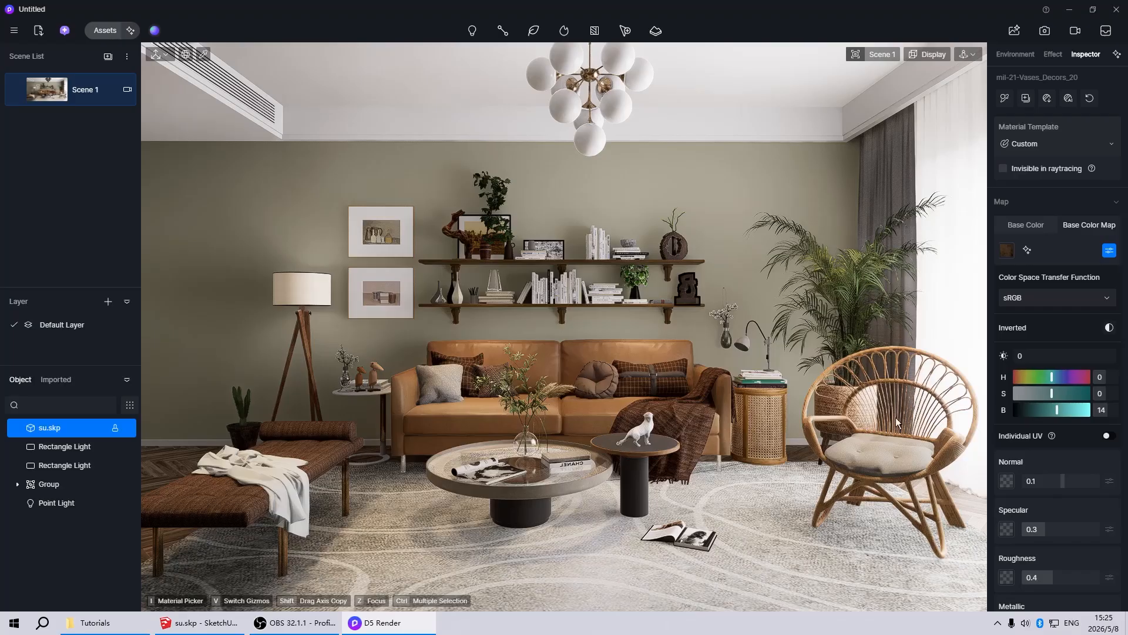
key("Escape")
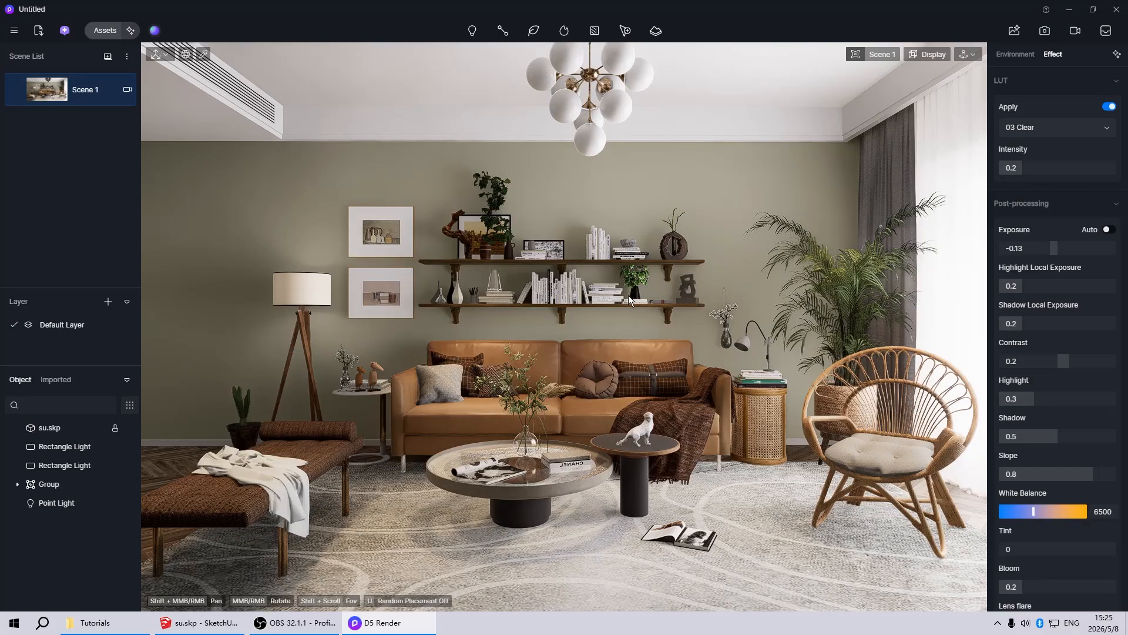
Sample the clear glass of the hanging bulb vase and apply it to the black vase holding the lower shelf's plant
scroll(629, 303, "up", 5)
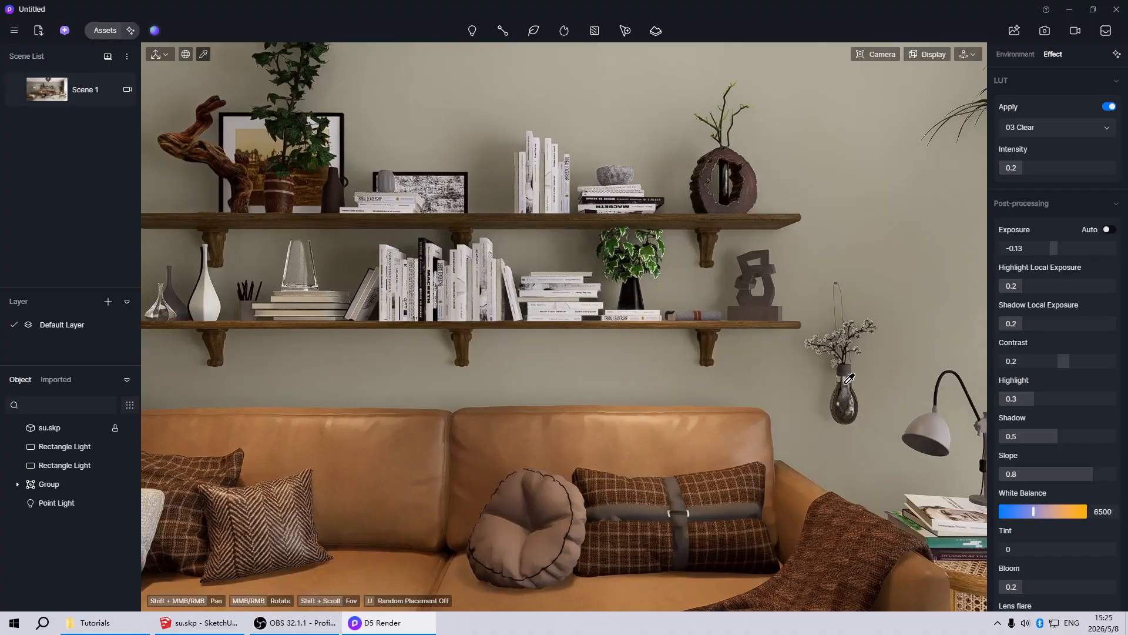
left_click(850, 376)
left_click(849, 376)
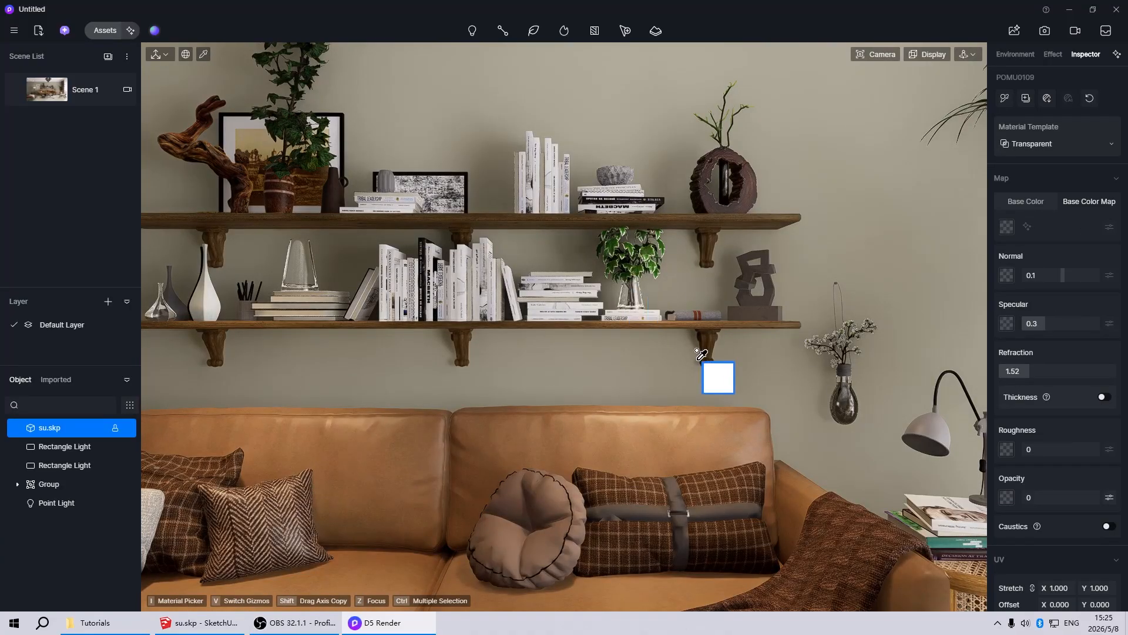
key("Escape")
scroll(735, 361, "down", 3)
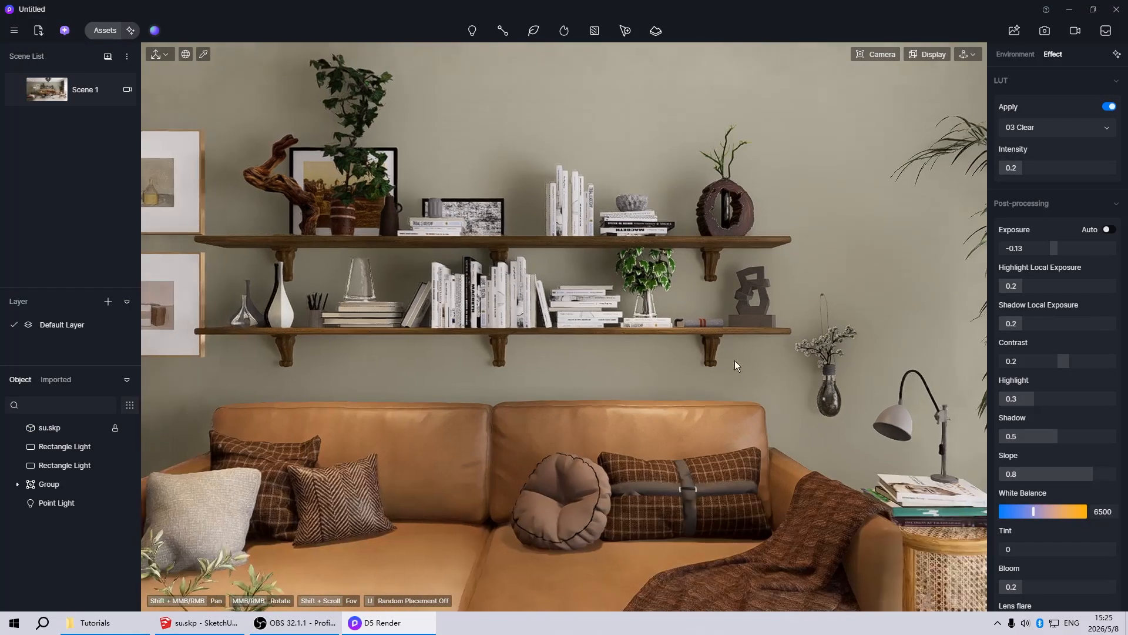
Lighten the small black picture frame on the upper shelf to a dark grey base color with HSV value 33
scroll(448, 189, "up", 4)
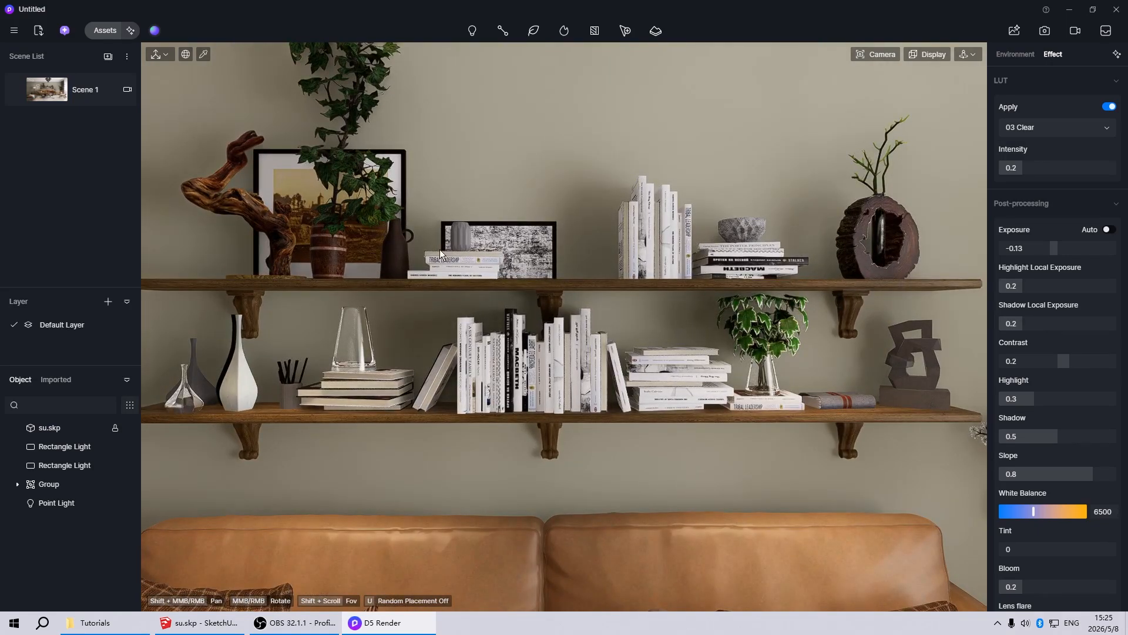
left_click(525, 224)
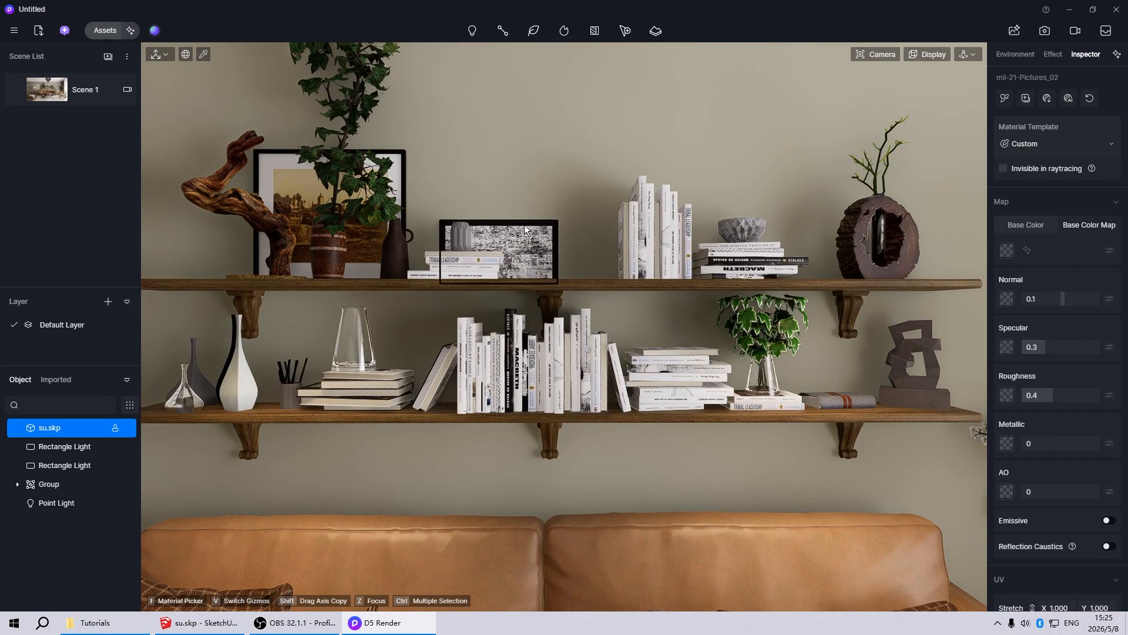
left_click(1020, 225)
left_click(1007, 251)
left_click_drag(1005, 342, 999, 328)
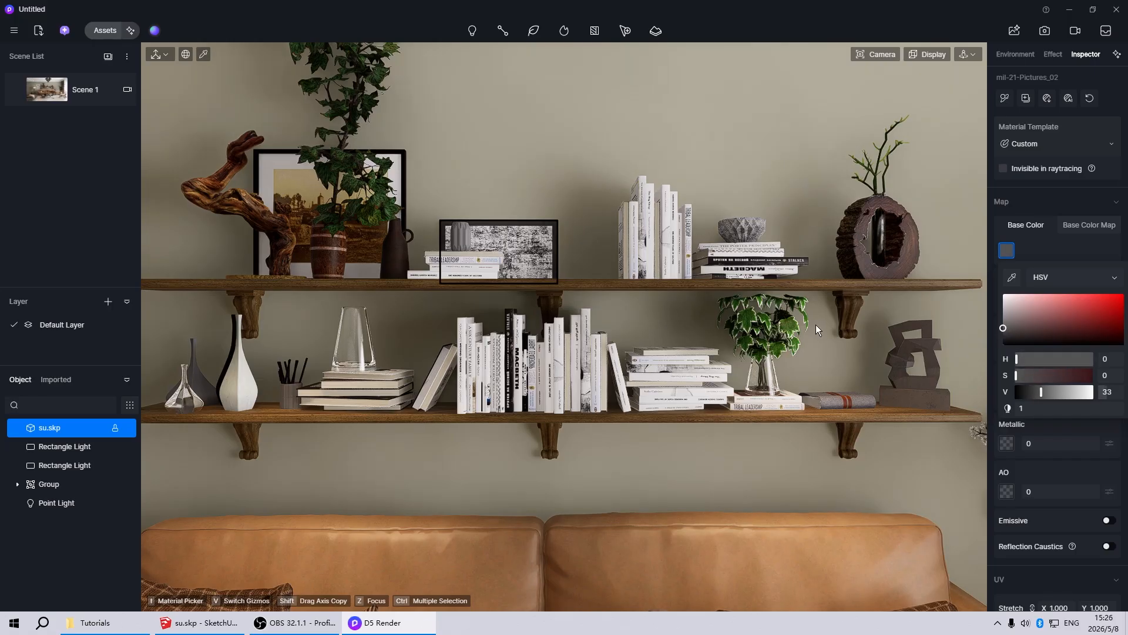
Sample the small picture frame's dark grey material and apply it to the larger black frame behind the plant
key("i")
scroll(464, 213, "up", 5)
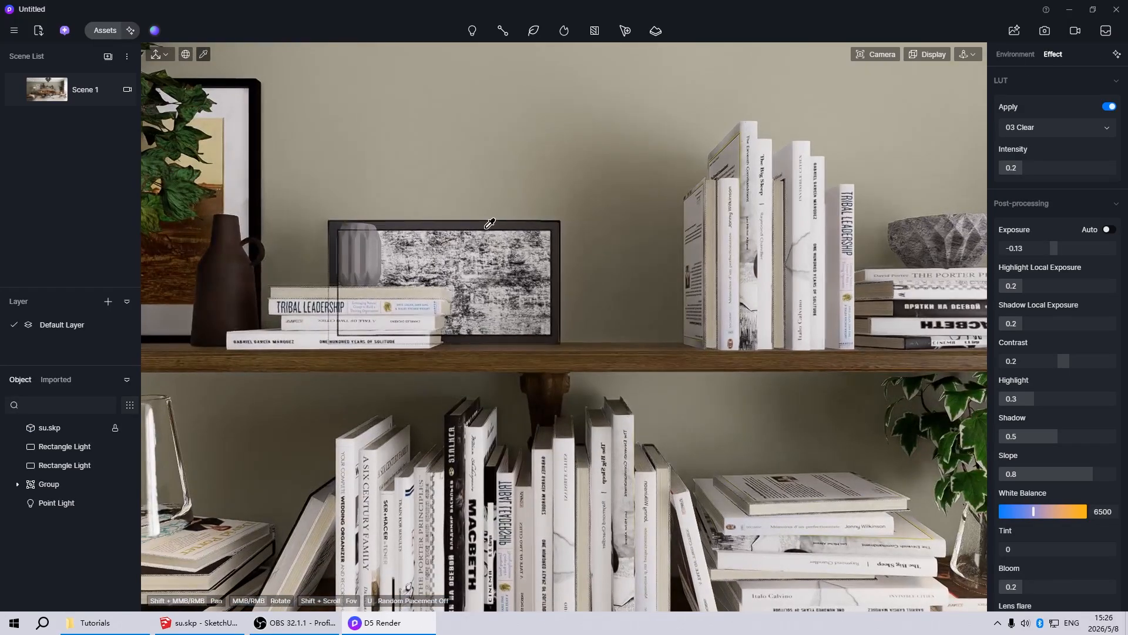
left_click(490, 223)
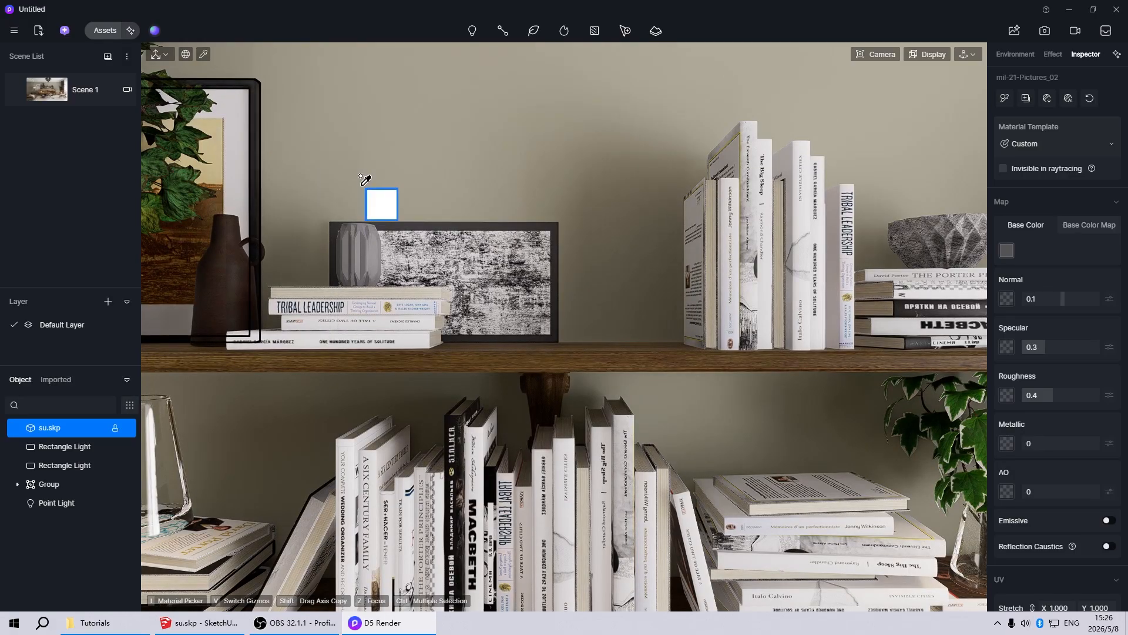
key("Escape")
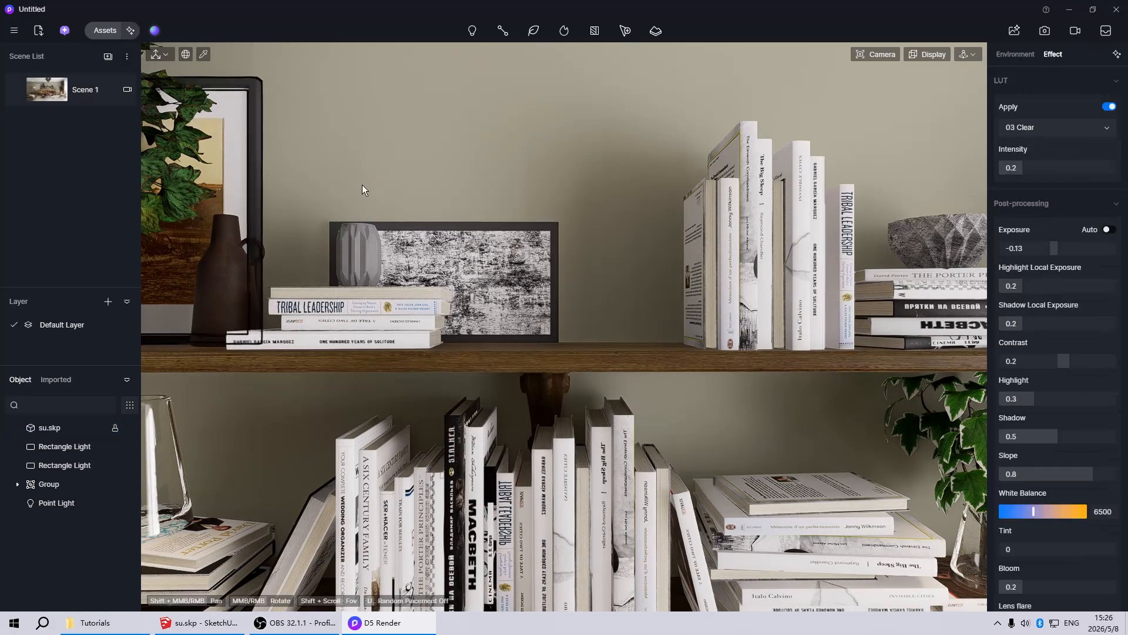
Make the grey vase on the lower shelf glossy by reducing its Roughness to 0
left_click(63, 94)
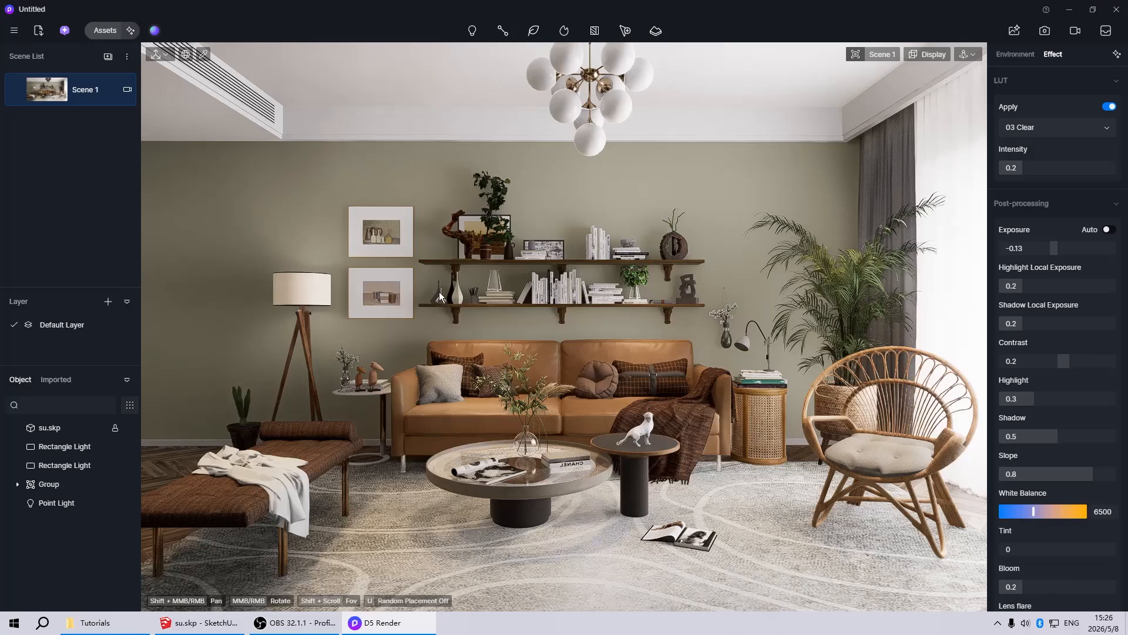
scroll(436, 292, "up", 3)
scroll(436, 292, "up", 5)
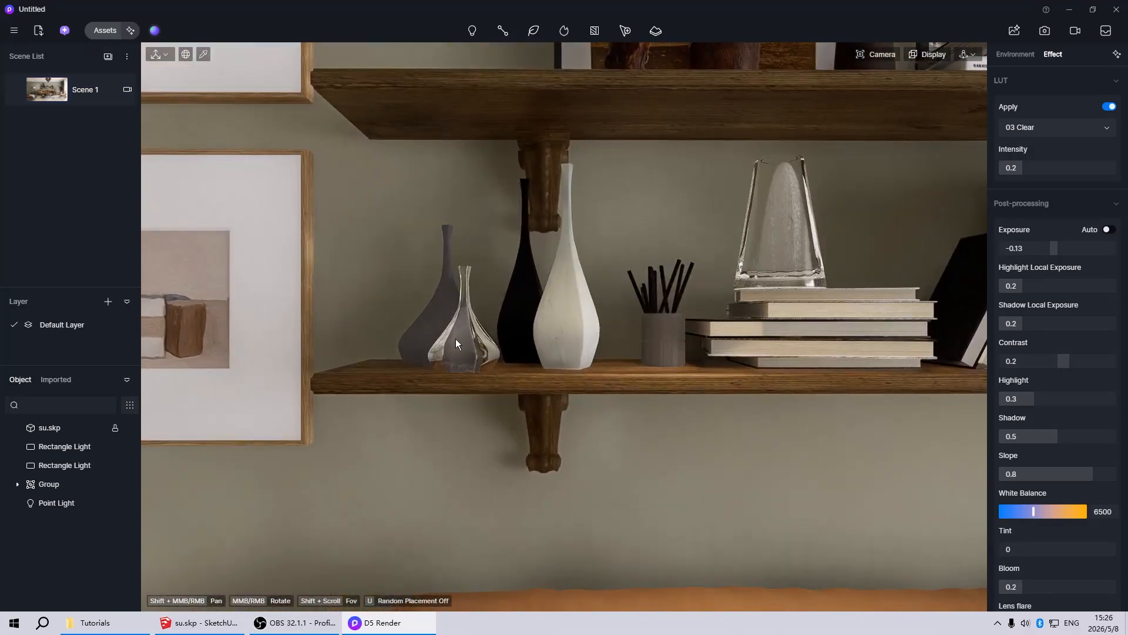
left_click(428, 326)
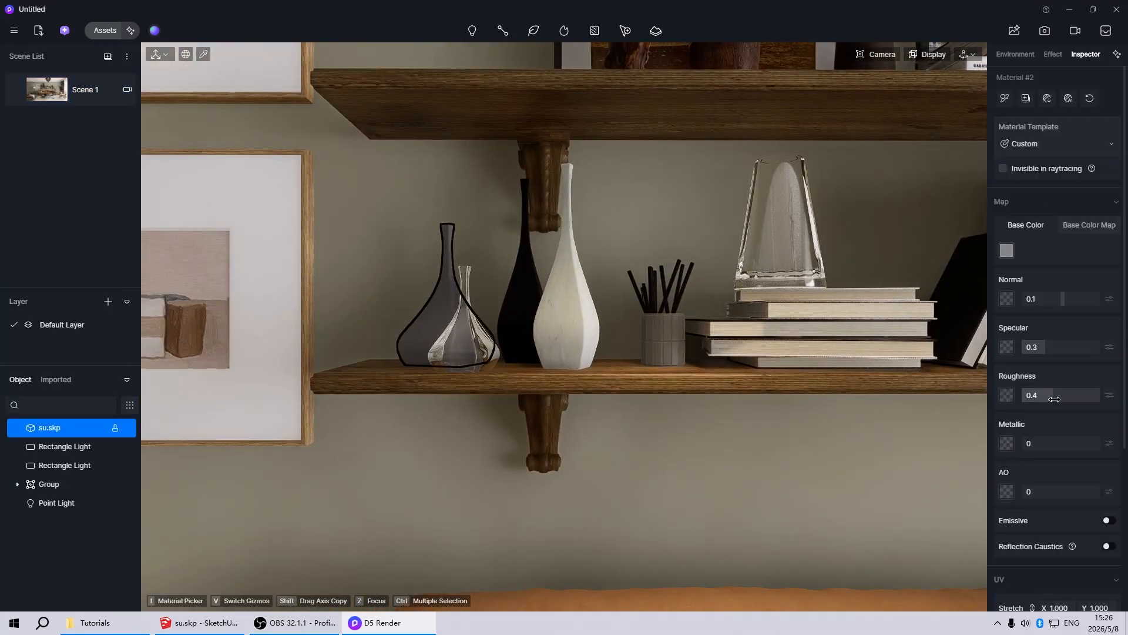
left_click_drag(1050, 399, 1023, 399)
Give the black vase on the lower shelf Roughness 0 and base color map brightness 6, then return to Scene 1
left_click(531, 294)
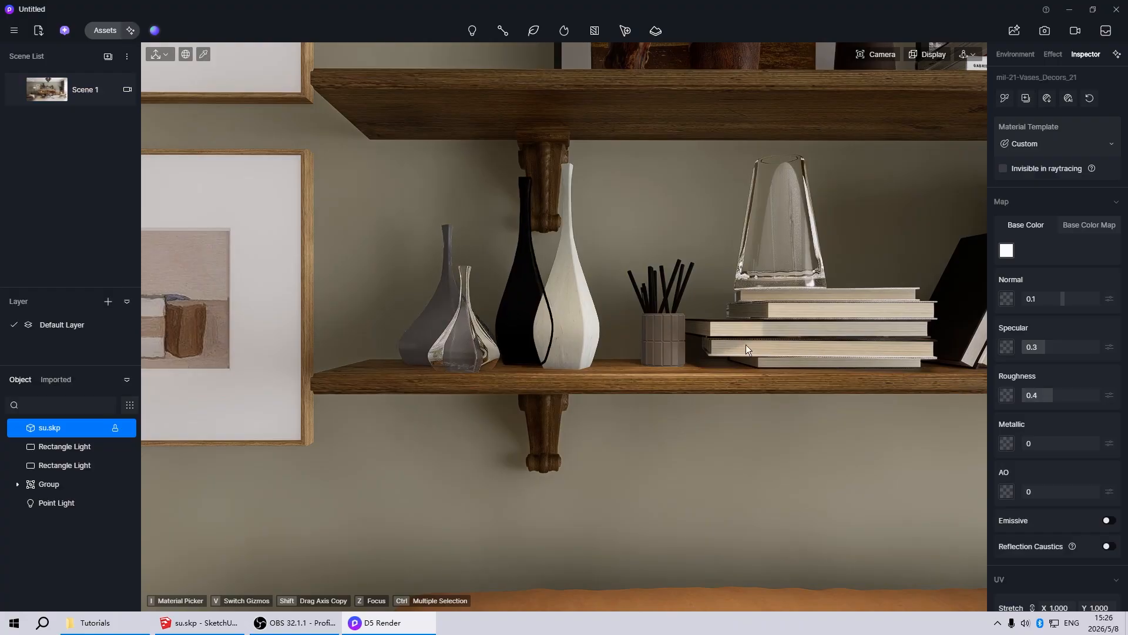
left_click(1067, 225)
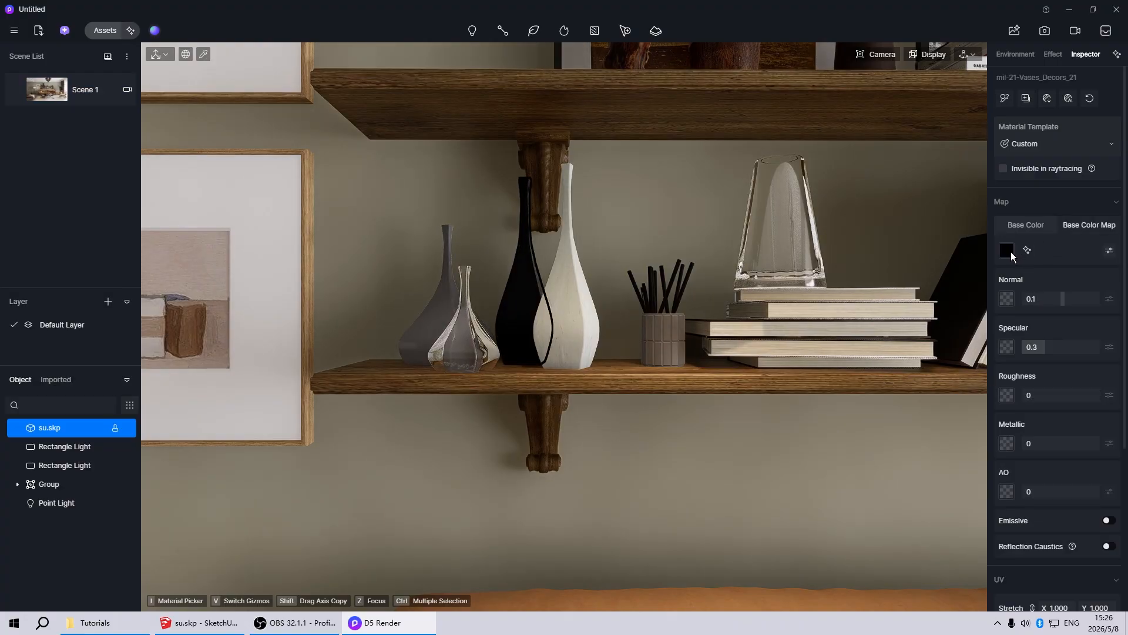
left_click(1109, 250)
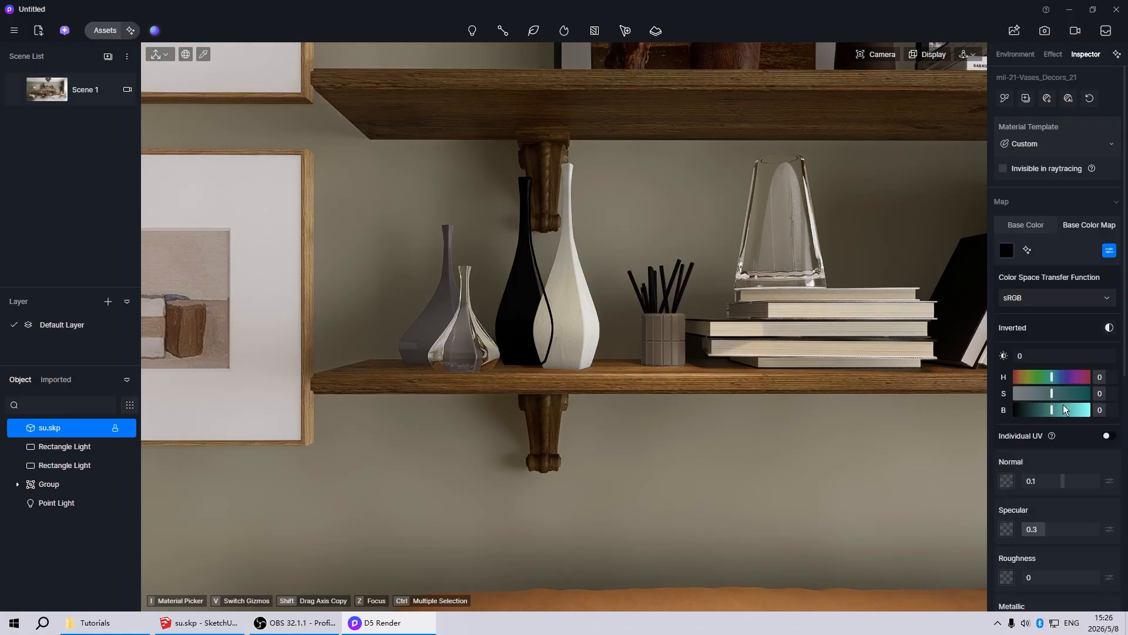
mouse_move(1052, 410)
left_mouse_down()
mouse_move(1066, 409)
mouse_move(1055, 410)
left_mouse_up()
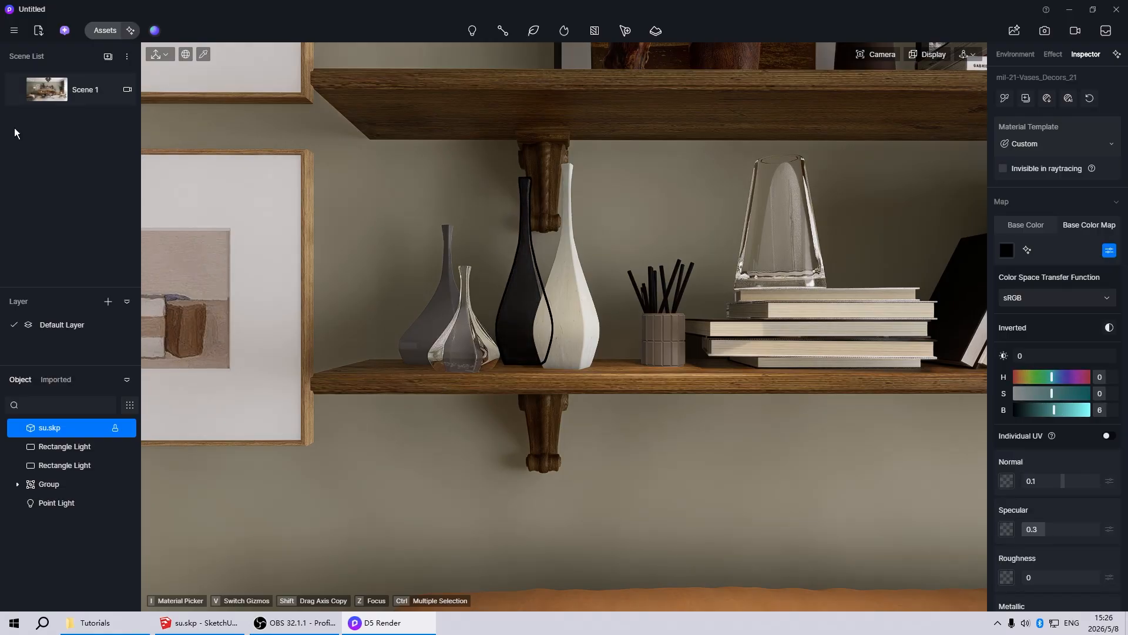
left_click(47, 93)
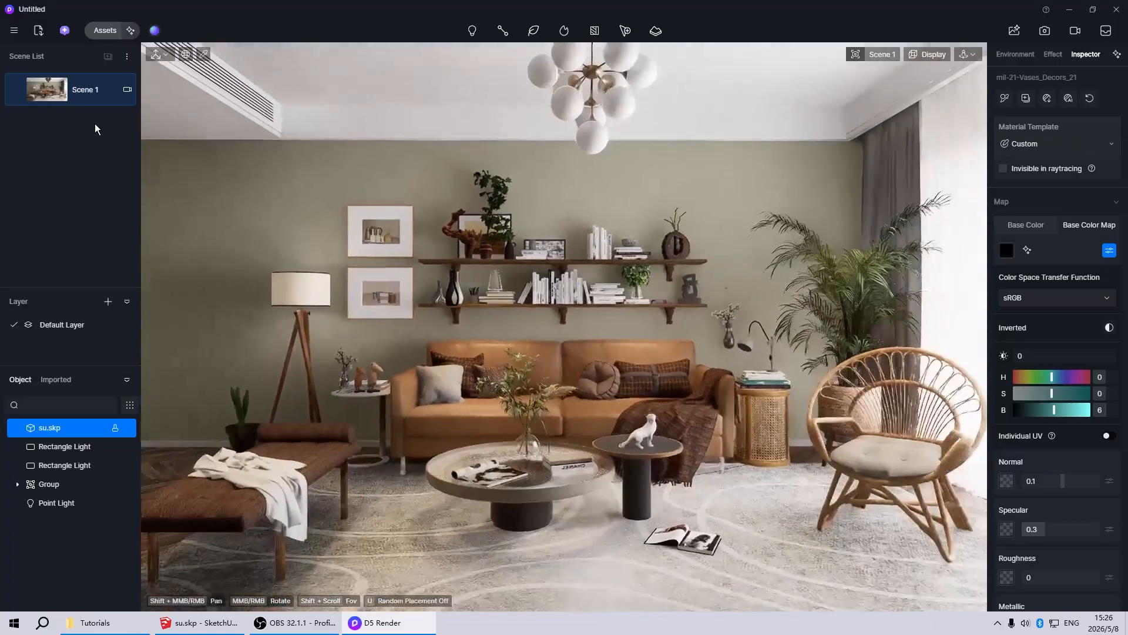
key("Escape")
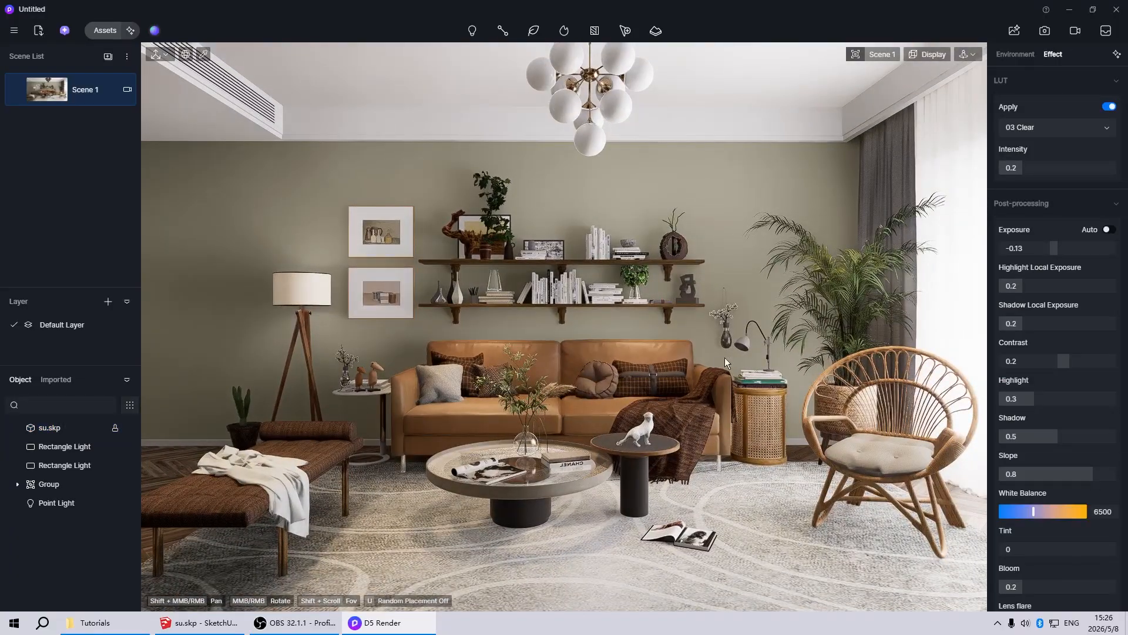
Turn the side table lamp into polished metal with Roughness 0, Metallic 1 and a white base color at HSV value 100
left_click(749, 345)
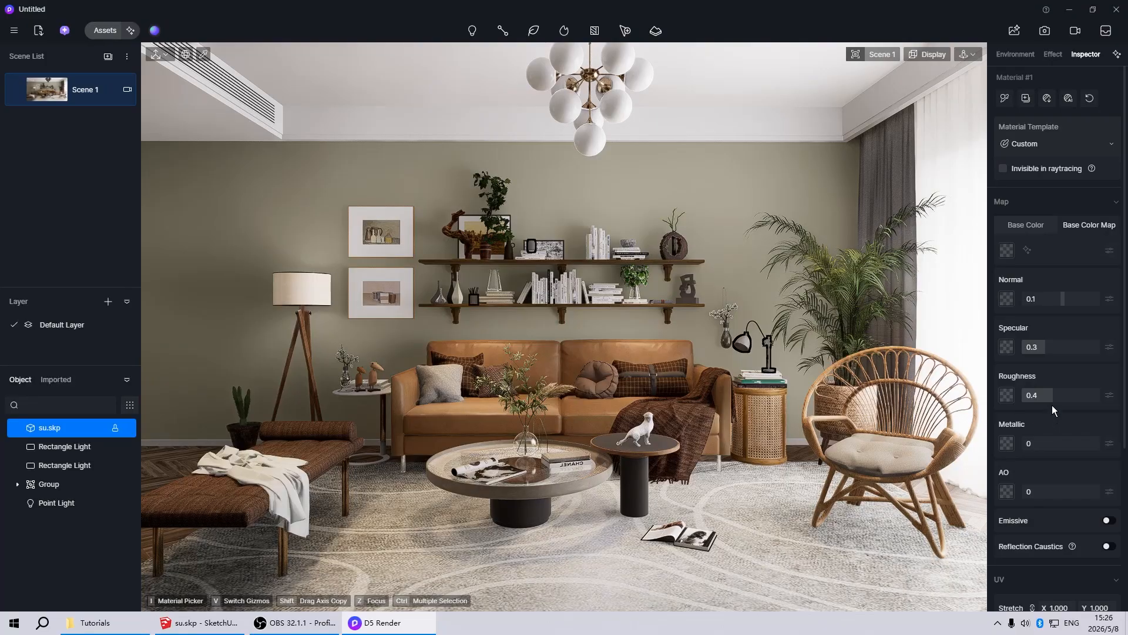
left_click_drag(1052, 398, 1022, 399)
left_click(1029, 443)
type("1")
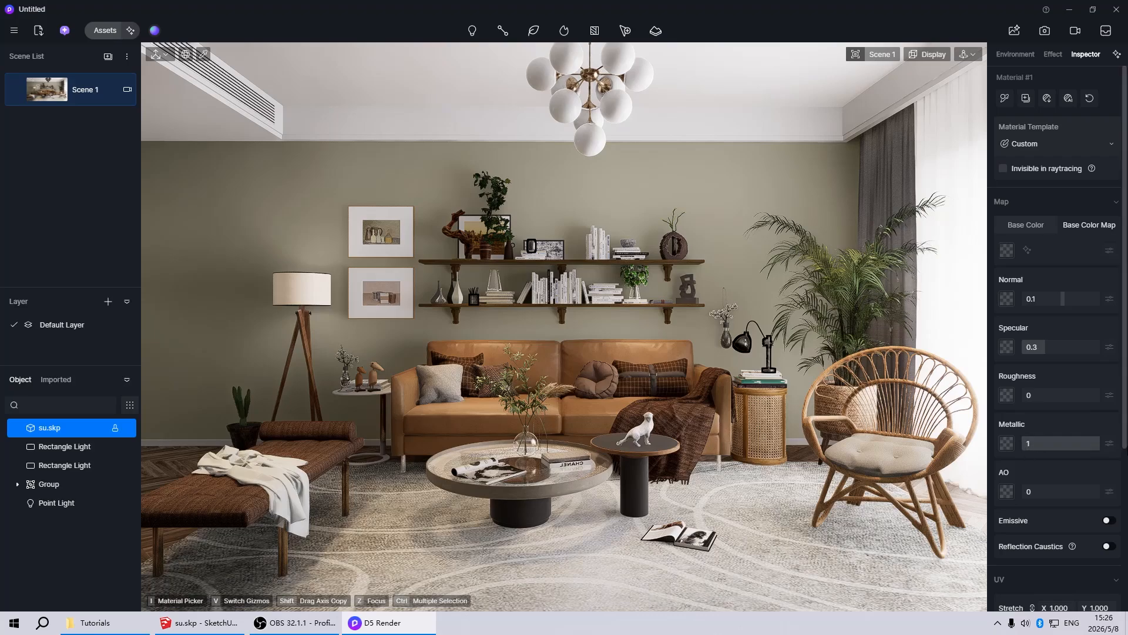
left_click(1009, 224)
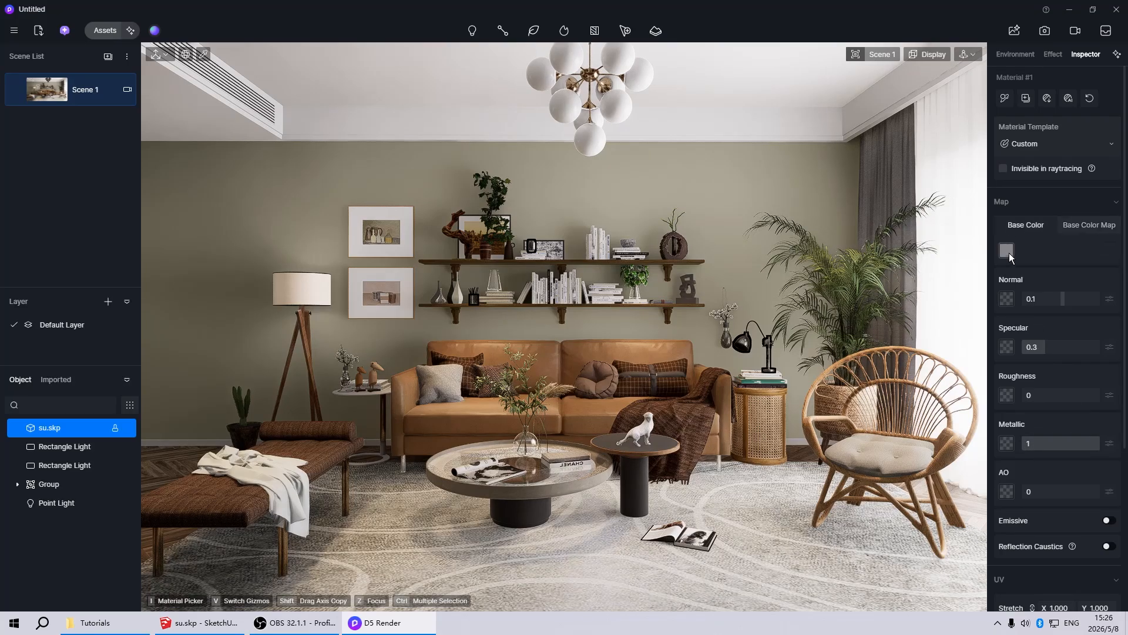
left_click(1010, 253)
left_click_drag(1002, 318, 983, 287)
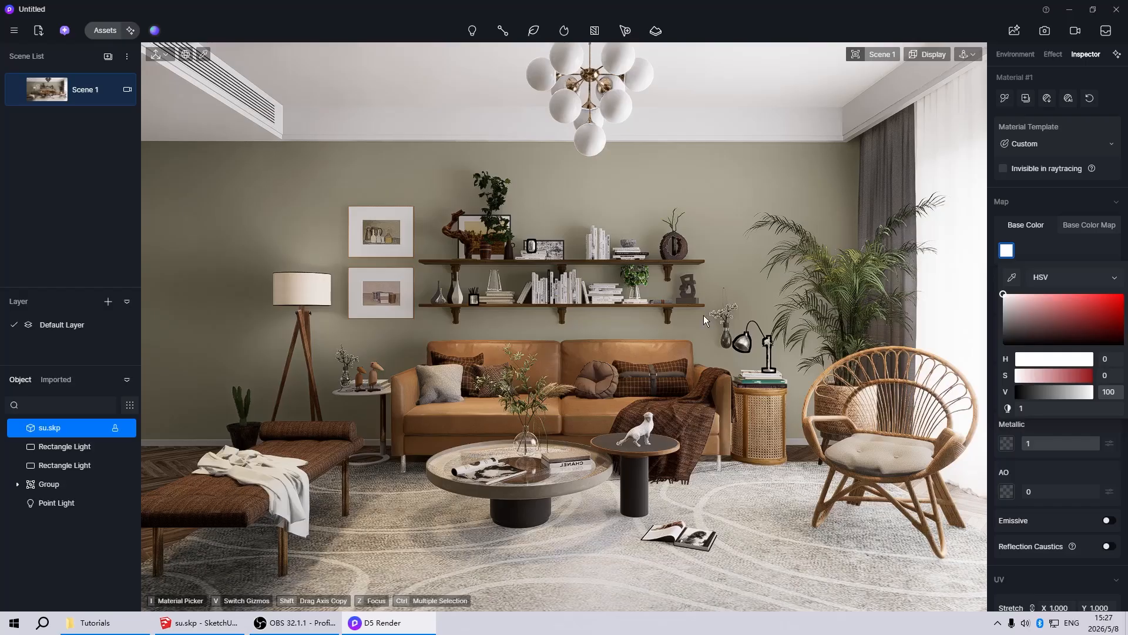
key("Escape")
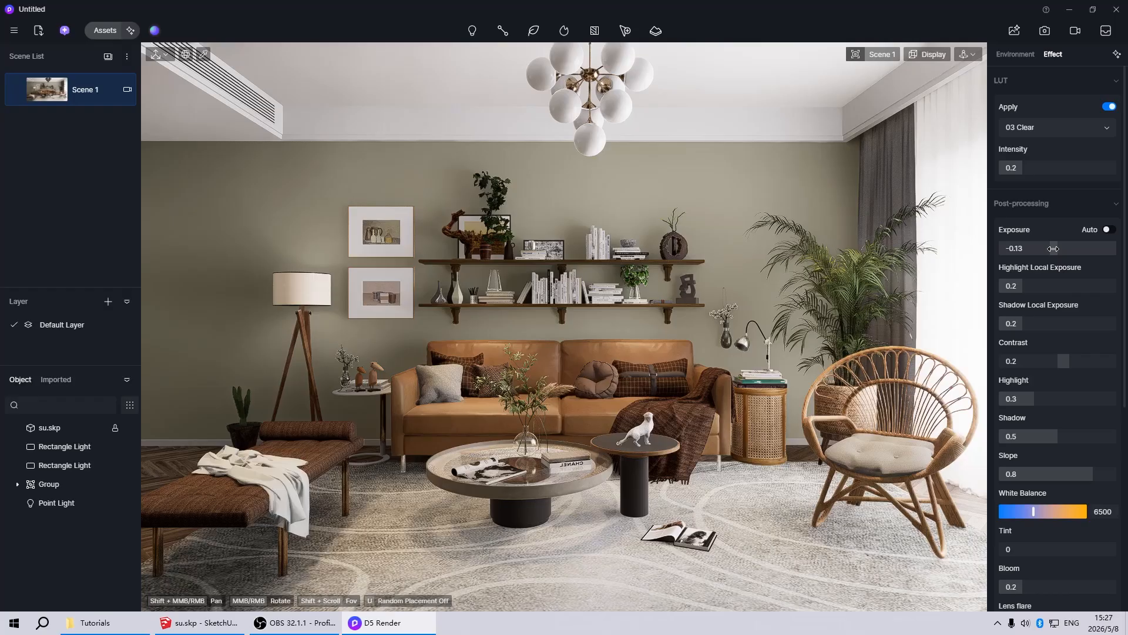
Raise the post-processing exposure to -0.09 and update Scene 1
left_click_drag(1054, 249, 1053, 250)
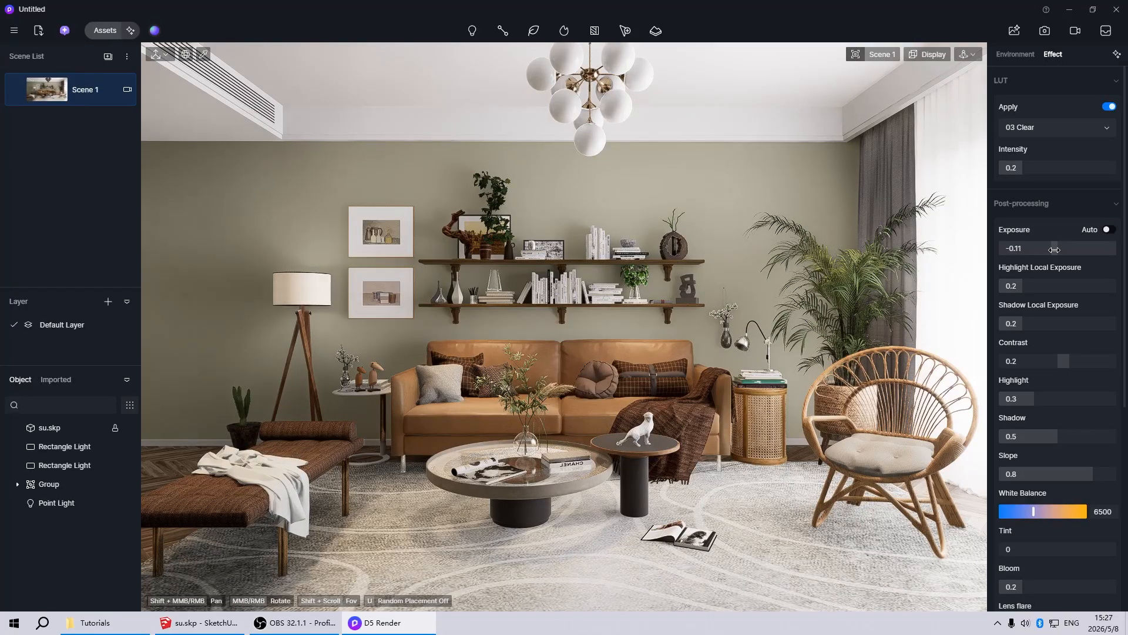
left_click_drag(1055, 249, 1056, 249)
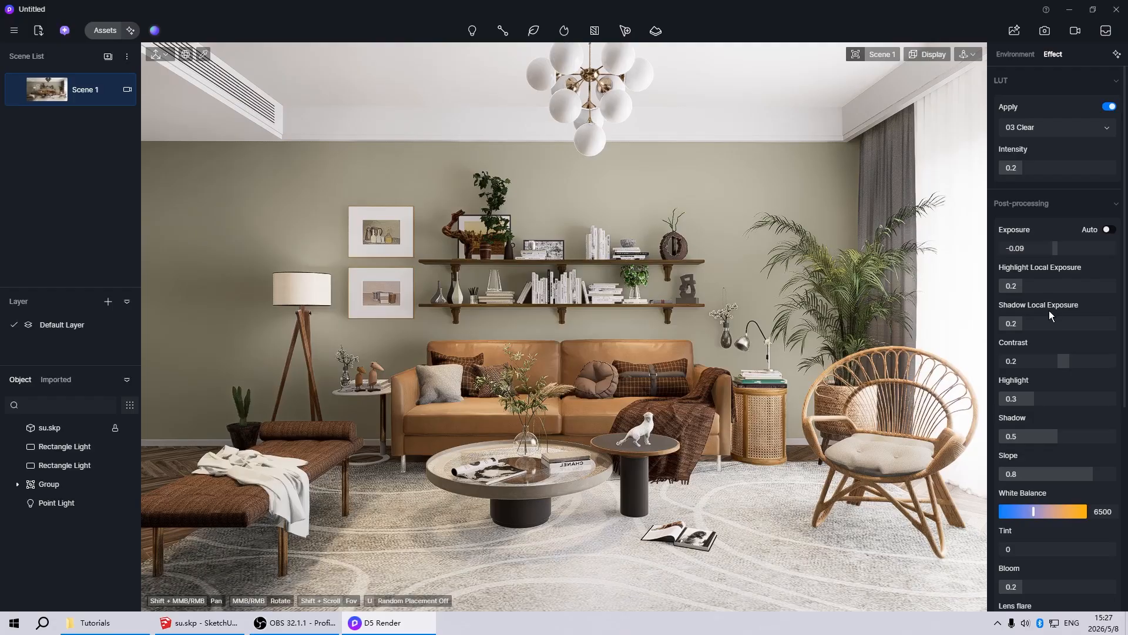
left_click(18, 91)
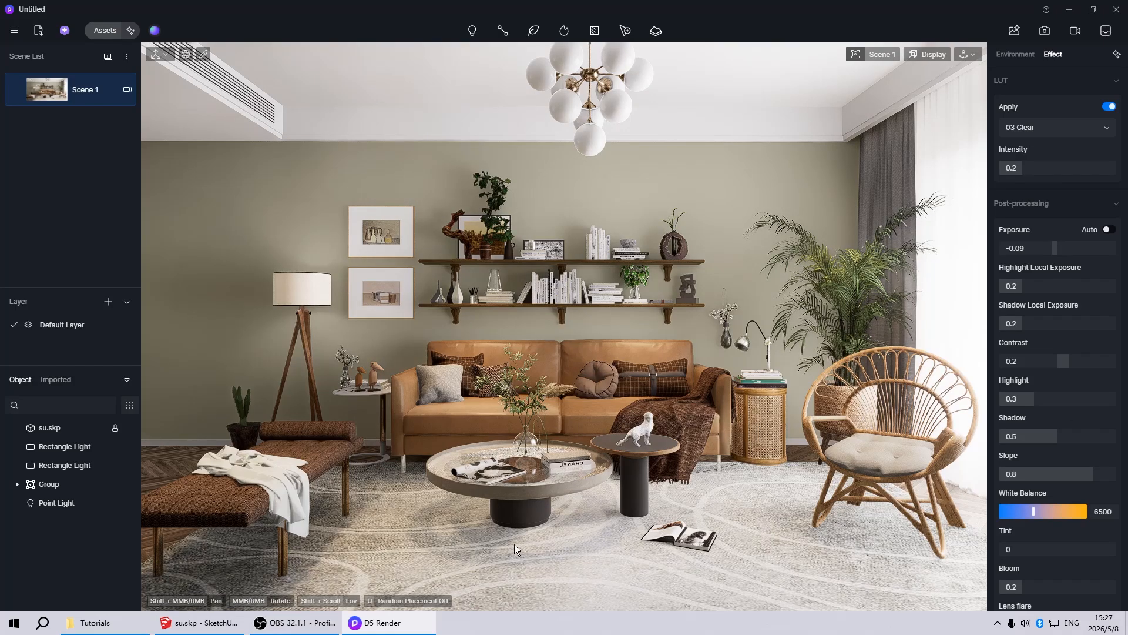
Darken the rug's base color to HSV value 80, then deselect it
left_click(696, 492)
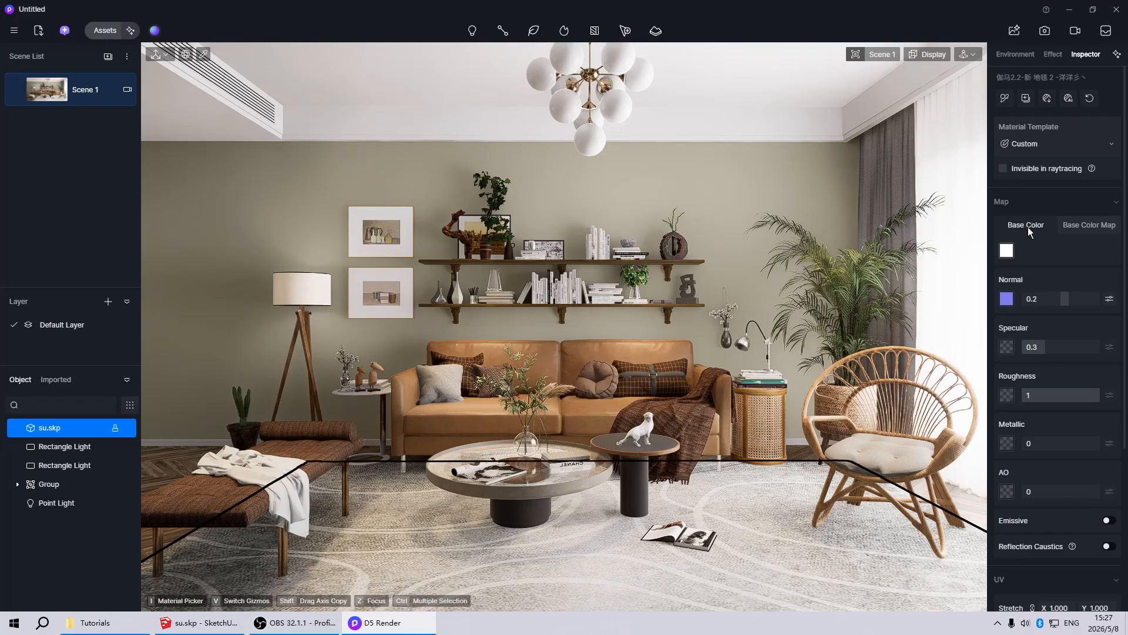
left_click(1007, 251)
left_click_drag(1003, 299, 1004, 304)
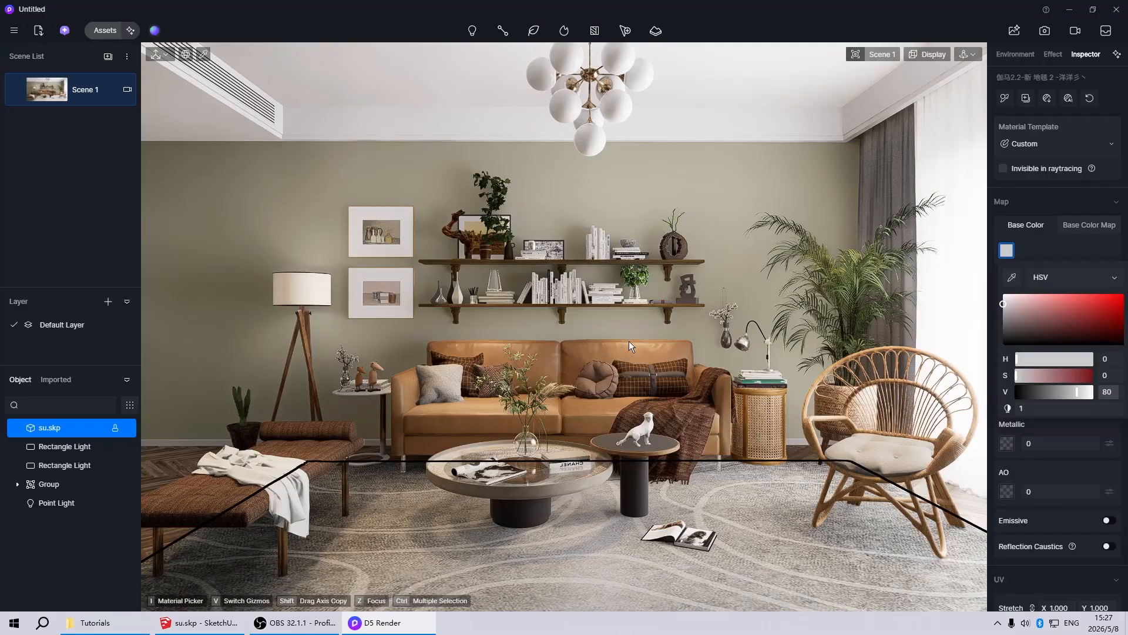
key("Escape")
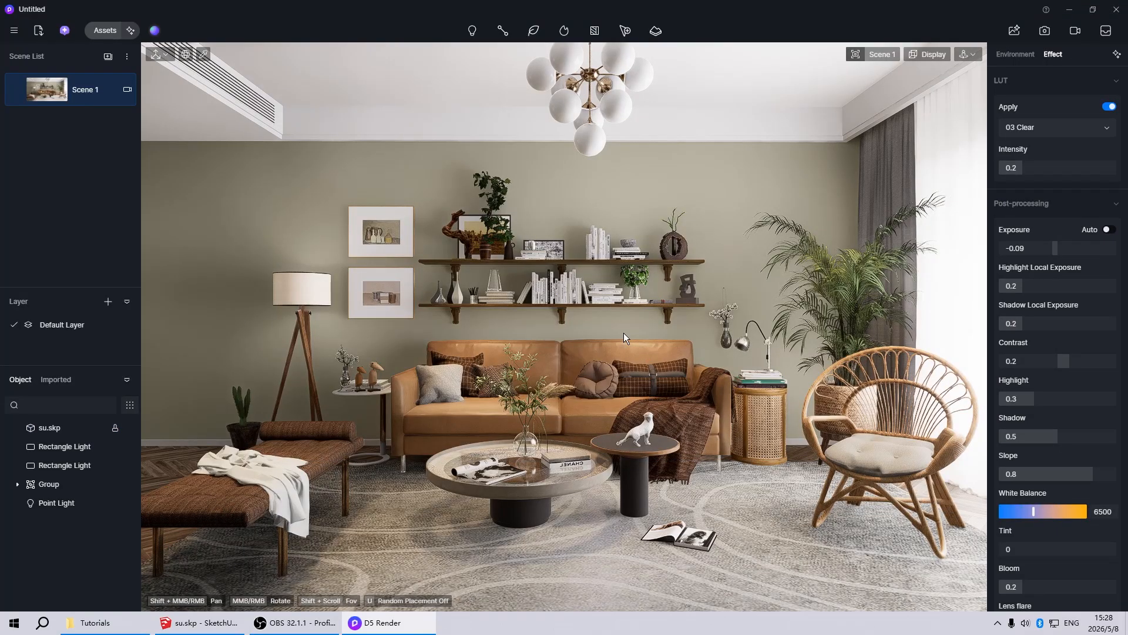
Render Scene 1 as a still image at 3:2 aspect ratio and 2k size, saving it as Scene 1(1).png
left_click(1046, 28)
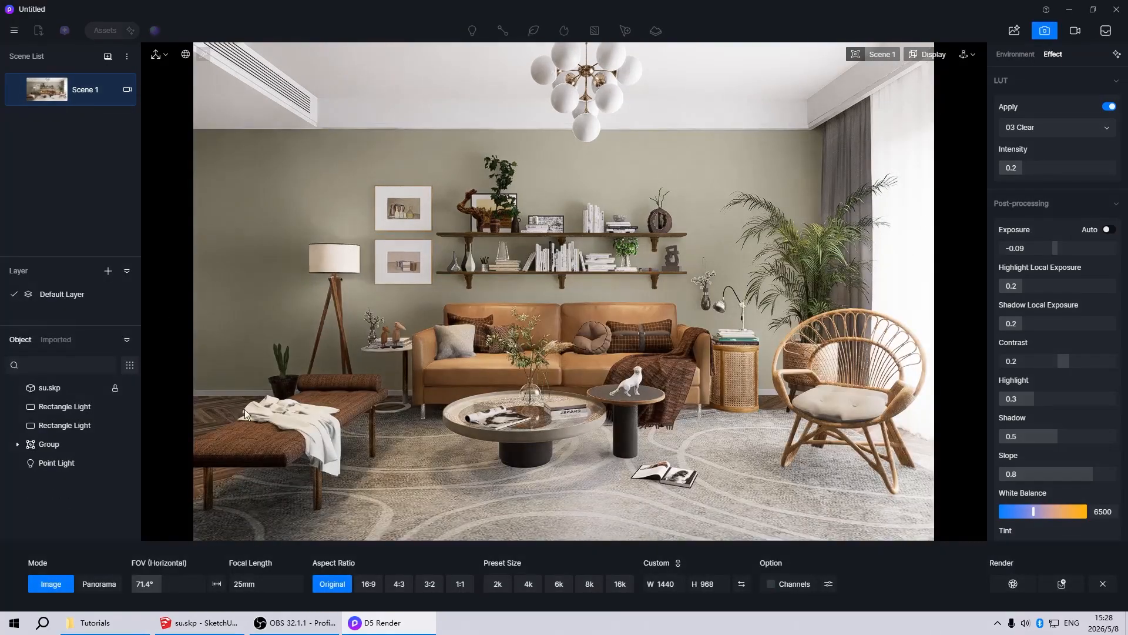
left_click(430, 584)
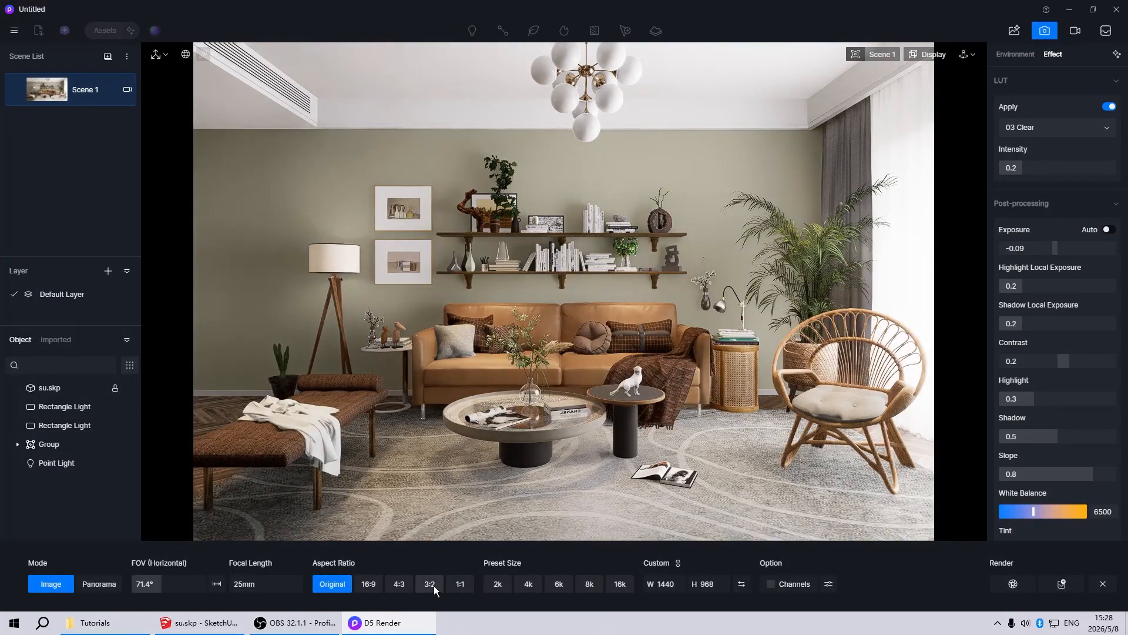
left_click(494, 588)
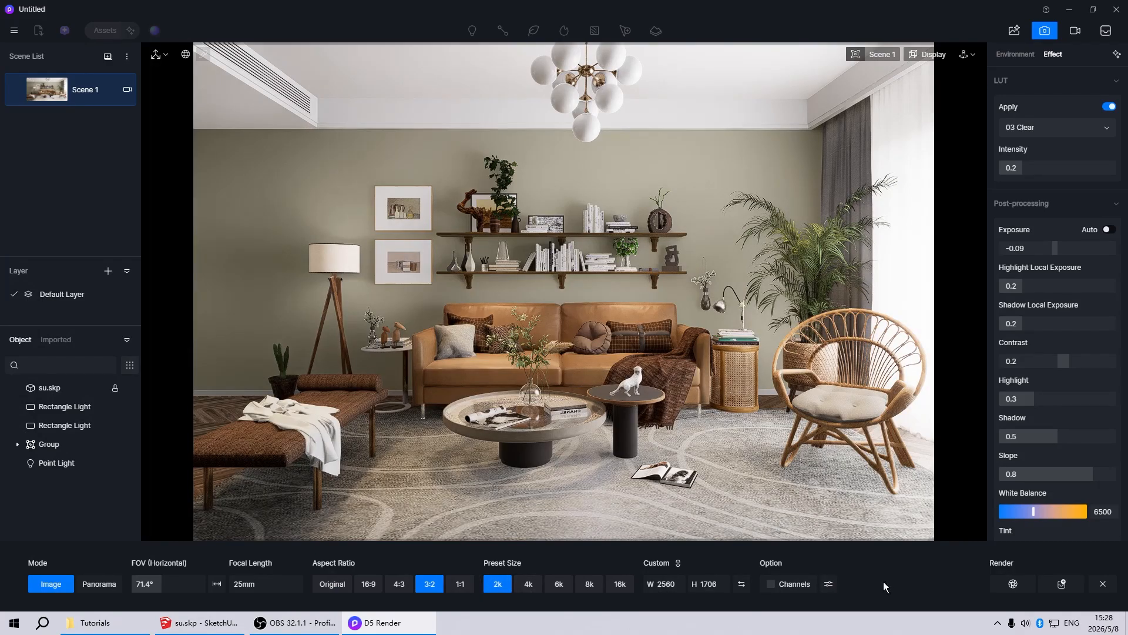
left_click(1012, 582)
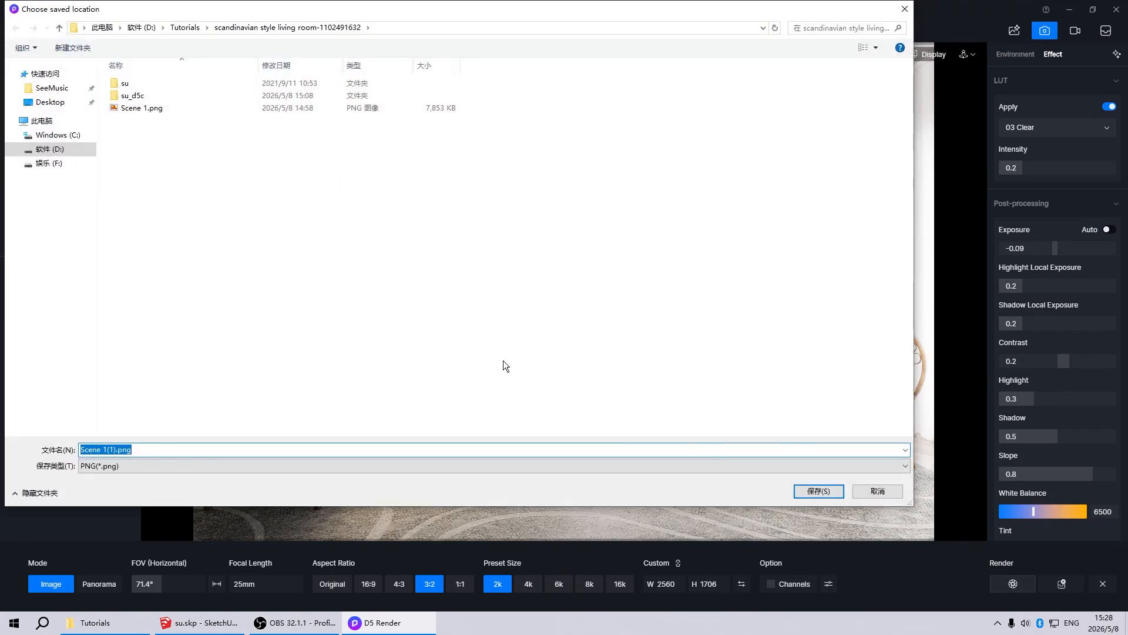
left_click(819, 490)
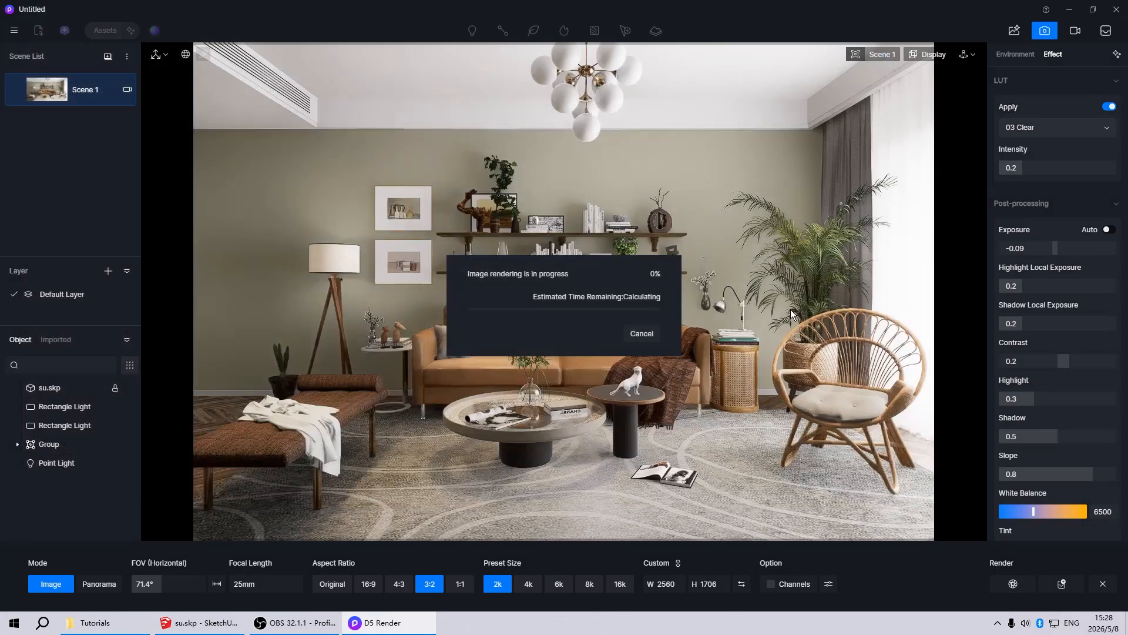